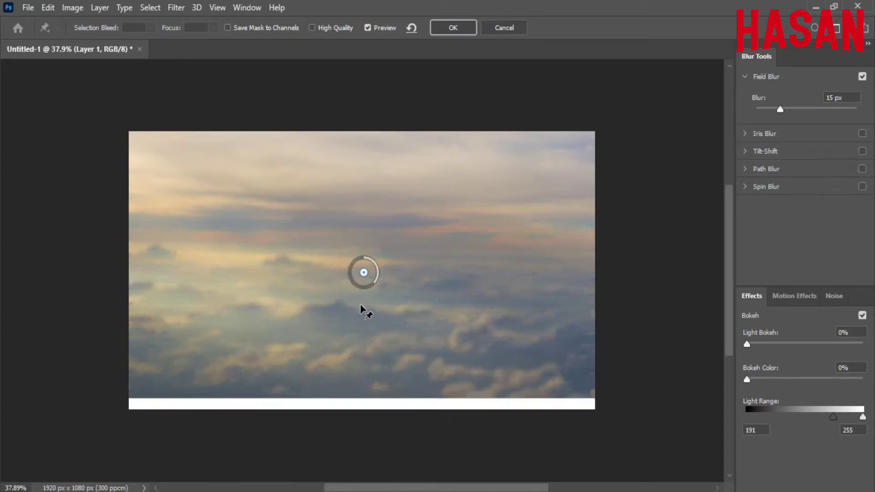
# - Keep the lower clouds sharp with a 0 px Field Blur pin near the bottom edge, and reduce the centre pin to about 11 px
pyautogui.click(365, 372)
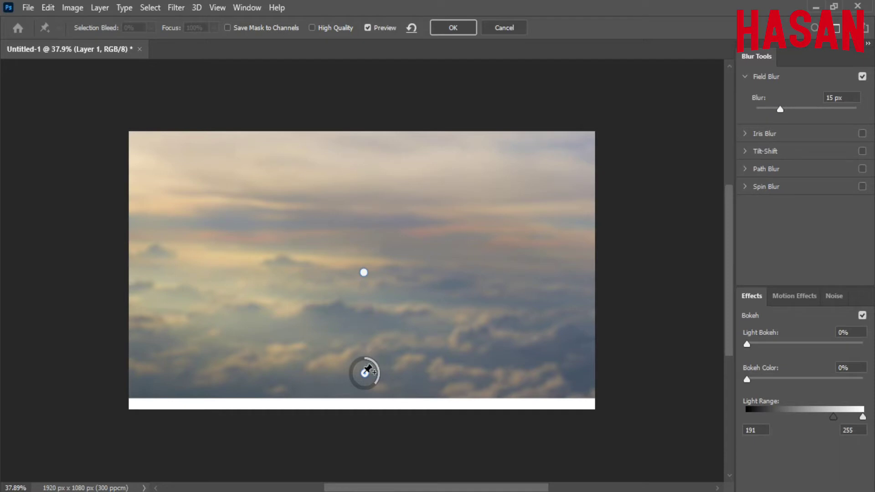
pyautogui.moveTo(370, 363); pyautogui.dragTo(363, 390)
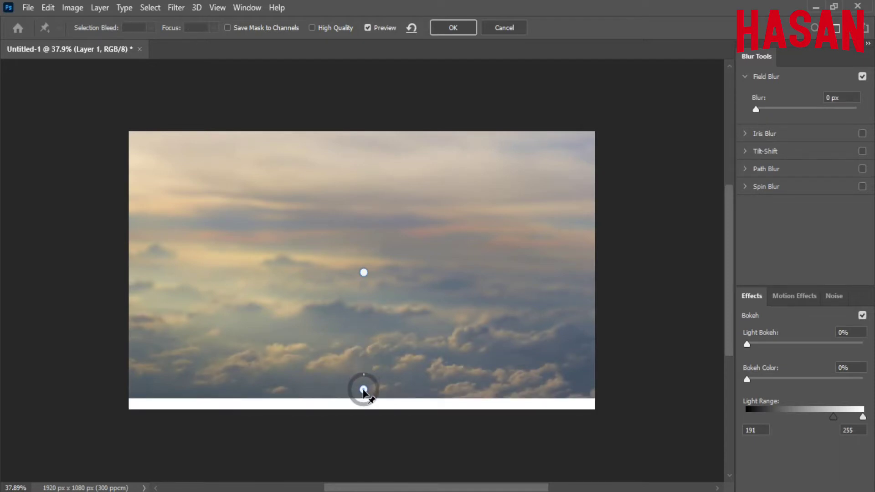
pyautogui.click(363, 273)
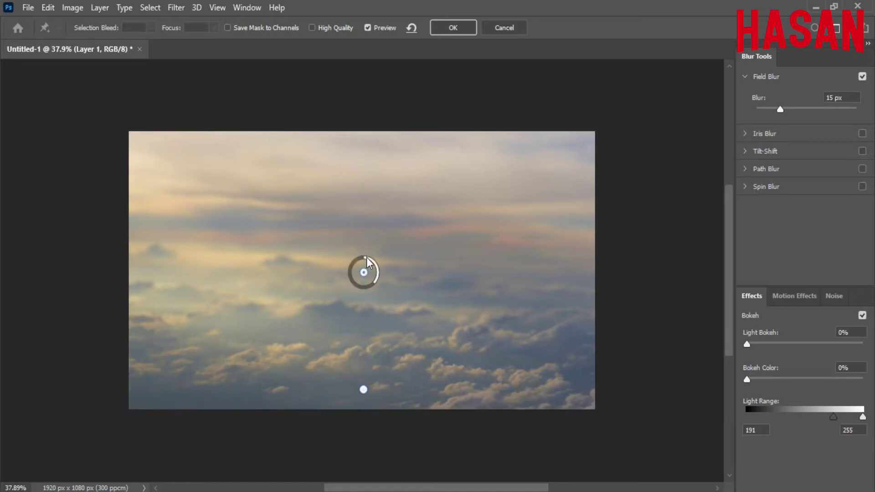
pyautogui.moveTo(373, 281); pyautogui.dragTo(375, 279)
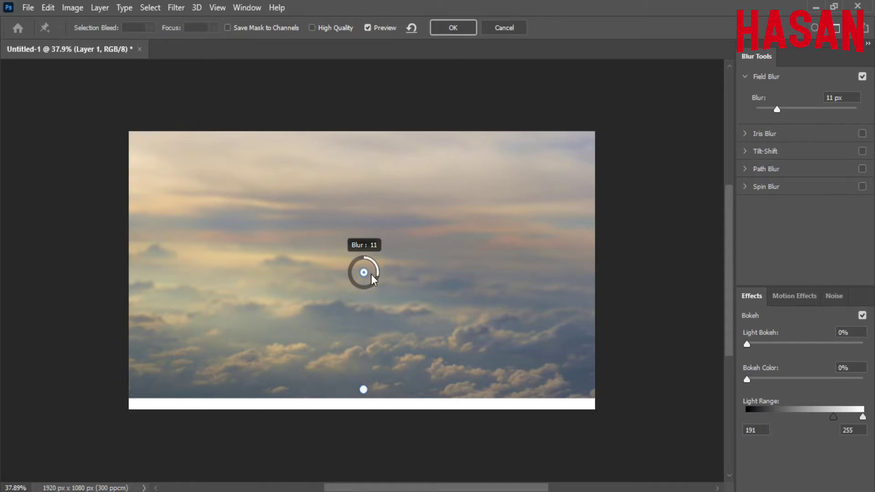
pyautogui.click(460, 28)
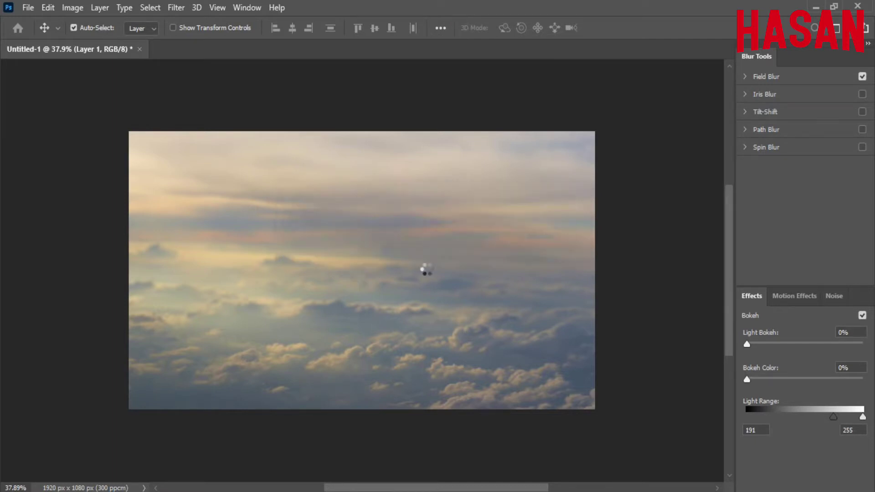
pyautogui.click(862, 138)
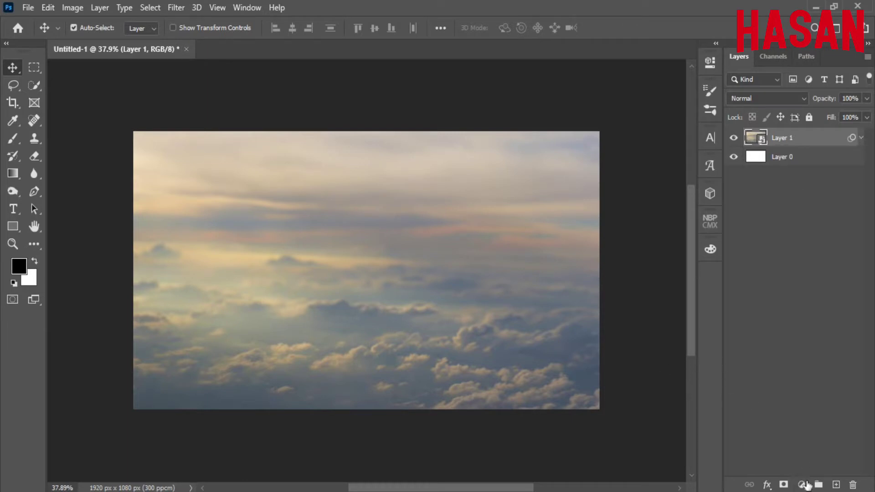
# - Darken the sky with a Levels adjustment layer, lowering the white output level to 173
pyautogui.click(806, 486)
pyautogui.click(810, 297)
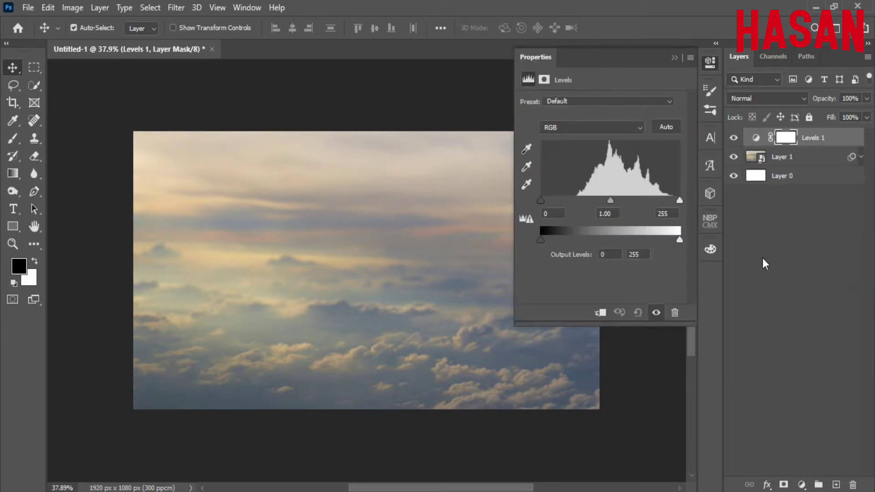
pyautogui.moveTo(541, 240)
pyautogui.mouseDown()
pyautogui.moveTo(561, 243)
pyautogui.moveTo(538, 249)
pyautogui.mouseUp()
pyautogui.moveTo(680, 244); pyautogui.dragTo(637, 246)
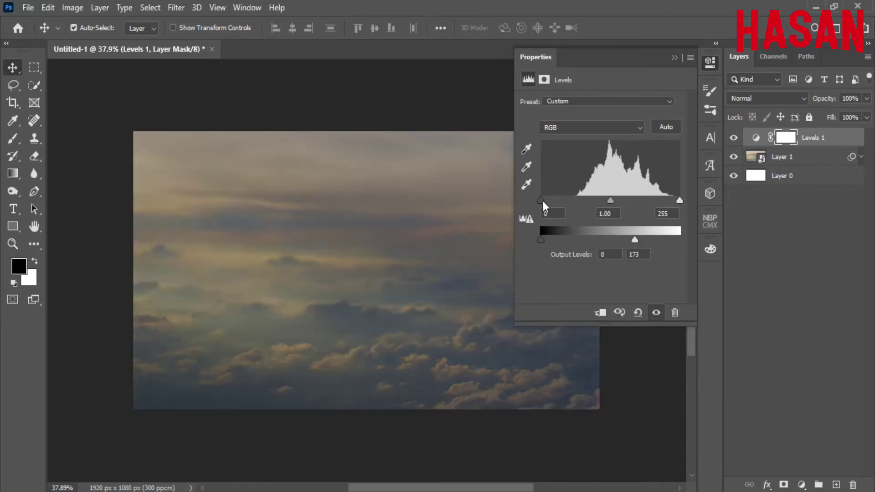
pyautogui.moveTo(548, 203); pyautogui.dragTo(545, 202)
pyautogui.moveTo(679, 201); pyautogui.dragTo(675, 205)
pyautogui.click(675, 58)
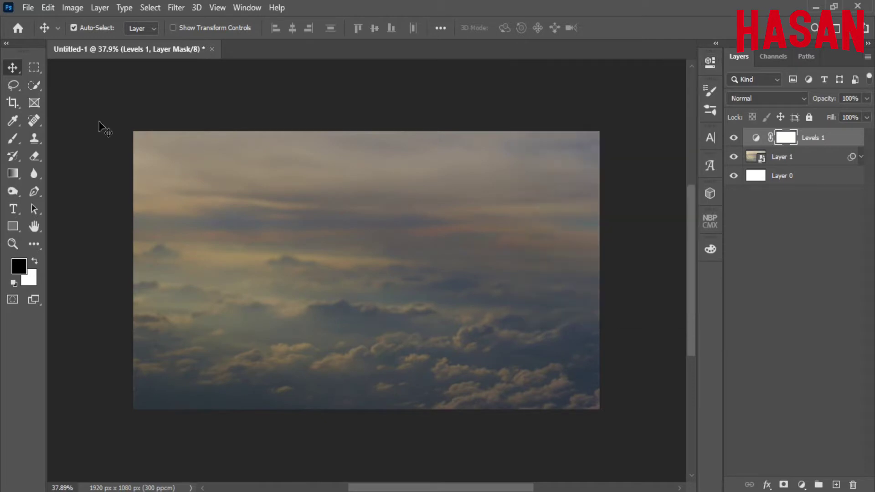
# - Paint black on the Levels mask over the sky's upper-left and central area with a soft 399 px brush at 8% flow
pyautogui.press('b')
pyautogui.rightClick(264, 195)
pyautogui.click(764, 6)
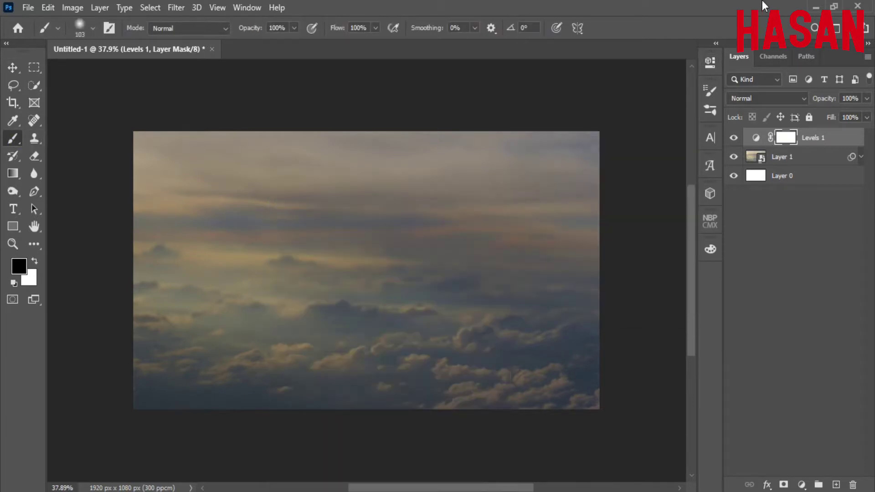
pyautogui.moveTo(242, 204); pyautogui.dragTo(269, 205)
pyautogui.moveTo(151, 155); pyautogui.dragTo(195, 160)
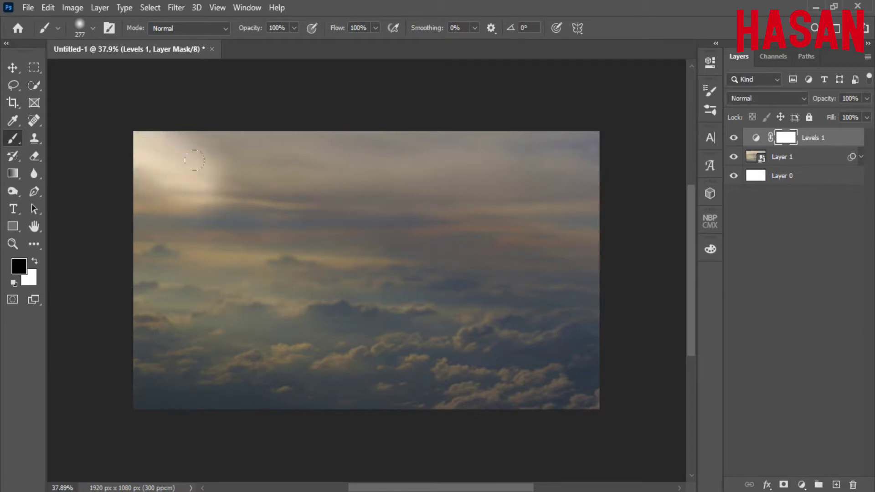
pyautogui.hotkey('ctrl', 'z')
pyautogui.moveTo(335, 28); pyautogui.dragTo(287, 31)
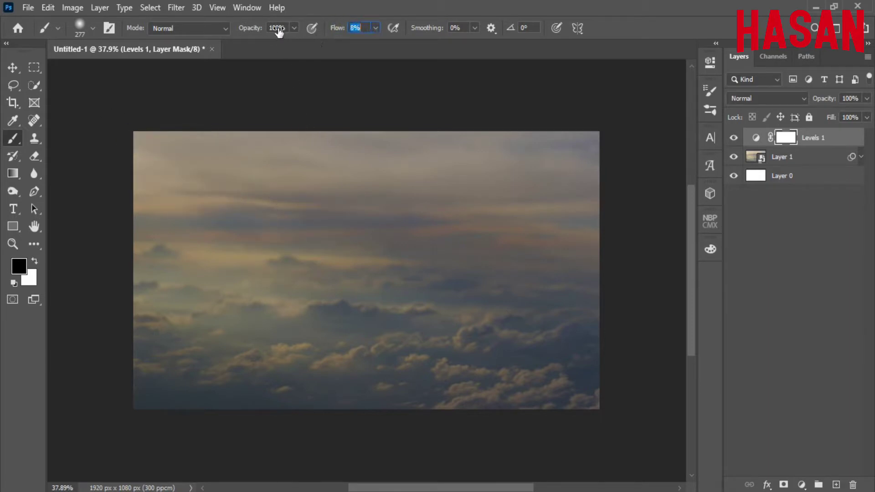
pyautogui.moveTo(234, 214)
pyautogui.mouseDown()
pyautogui.moveTo(310, 241)
pyautogui.moveTo(221, 148)
pyautogui.moveTo(294, 173)
pyautogui.moveTo(270, 190)
pyautogui.mouseUp()
pyautogui.moveTo(355, 241)
pyautogui.mouseDown()
pyautogui.moveTo(184, 182)
pyautogui.moveTo(371, 201)
pyautogui.moveTo(244, 117)
pyautogui.moveTo(339, 210)
pyautogui.mouseUp()
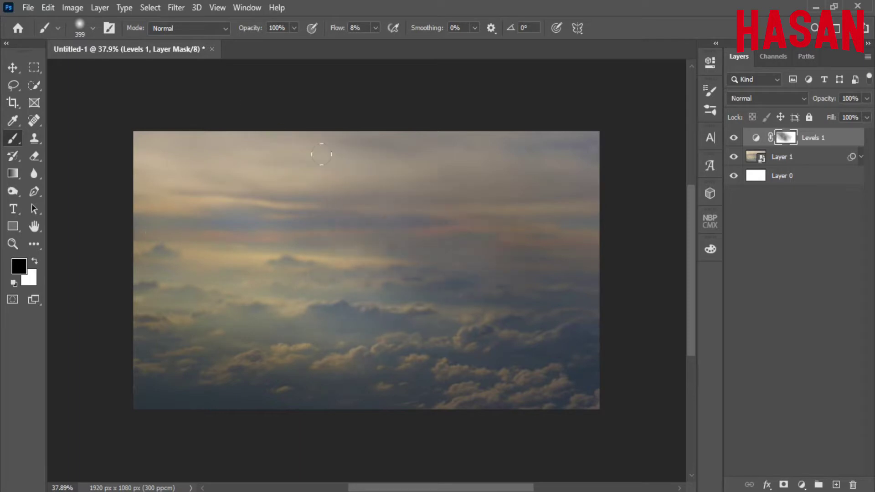
# - Apply radial black-to-transparent gradients at 28% opacity to the Levels mask, starting from the image's upper-left corner
pyautogui.click(16, 178)
pyautogui.scroll(-1, 350, 256)
pyautogui.rightClick(274, 208)
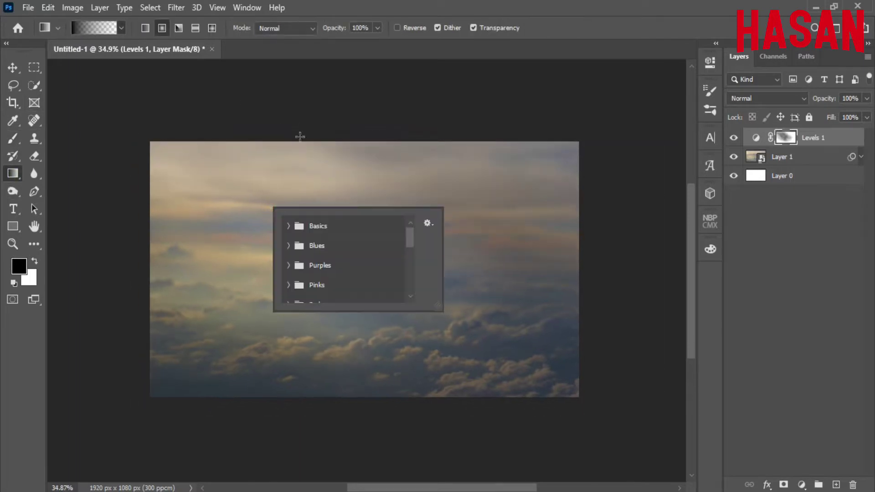
pyautogui.click(624, 1)
pyautogui.moveTo(337, 30); pyautogui.dragTo(289, 33)
pyautogui.moveTo(131, 121); pyautogui.dragTo(189, 187)
pyautogui.moveTo(150, 129); pyautogui.dragTo(447, 301)
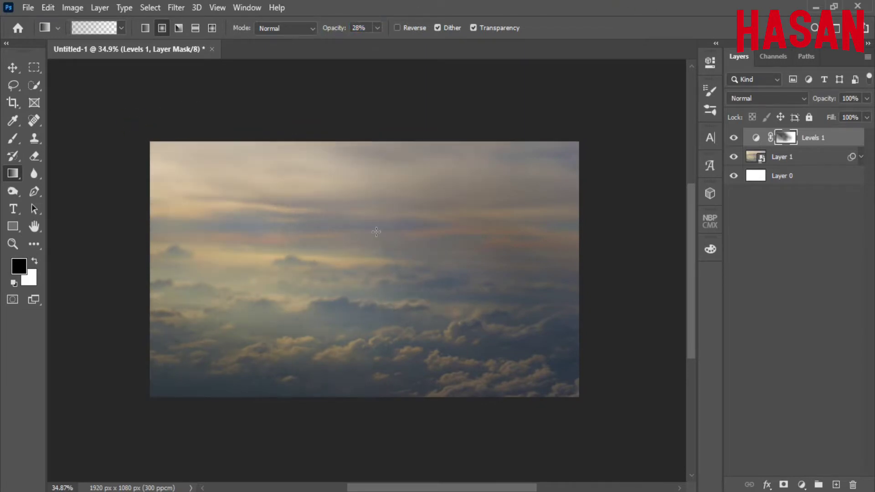
# - Compare the whole sky image with and without the Levels adjustment
pyautogui.hotkey('ctrl', '0')
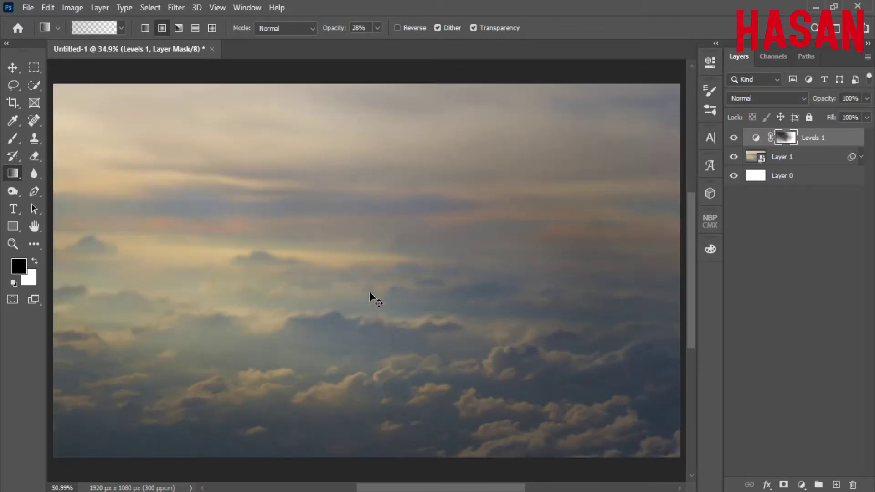
pyautogui.press('v')
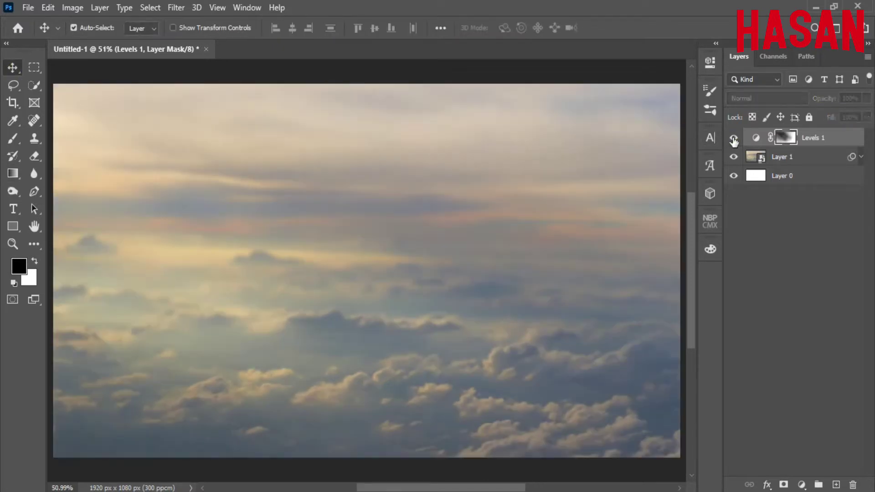
pyautogui.click(734, 139)
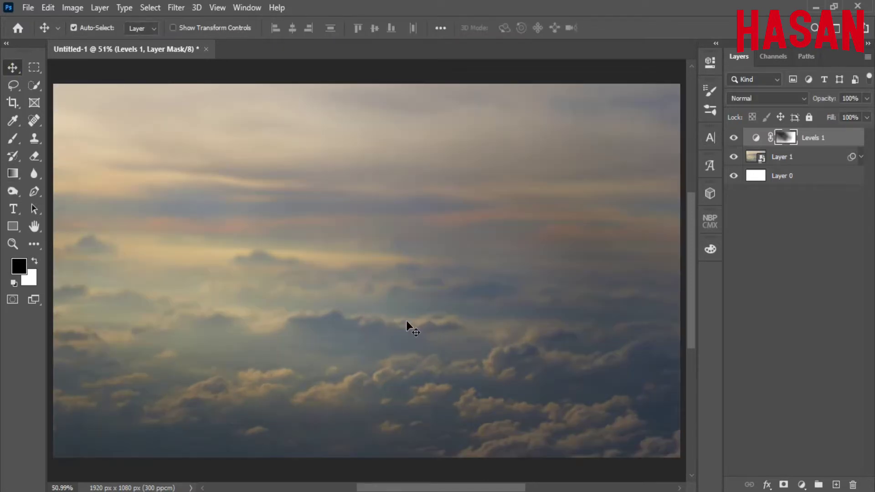
# - Copy the floating house from house-3942209_1920.png into the Untitled-1 sky composition and minimise the source window
pyautogui.moveTo(481, 491)
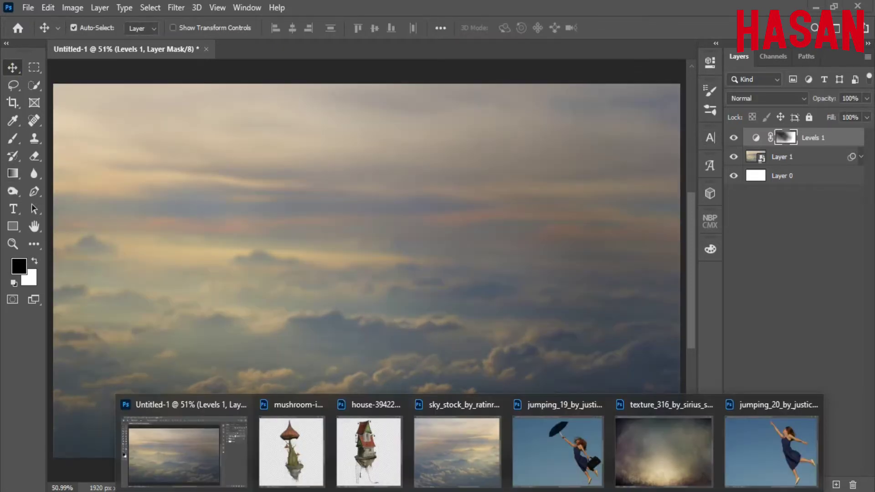
pyautogui.click(369, 451)
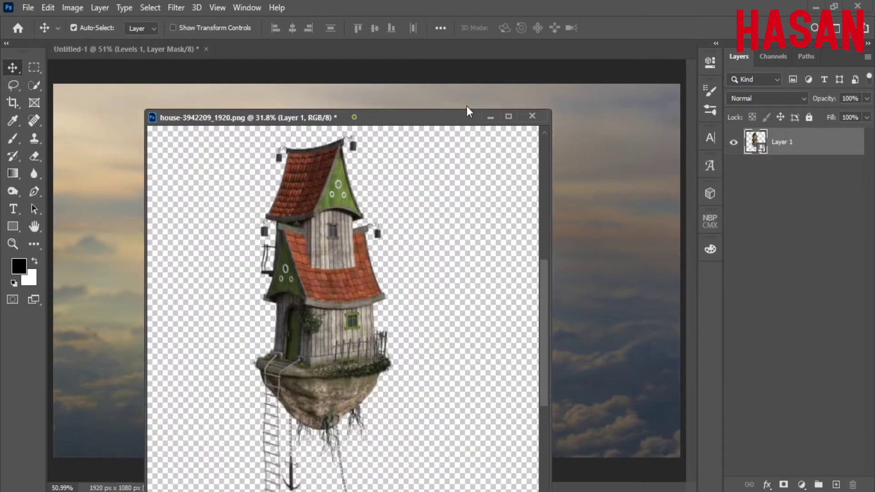
pyautogui.moveTo(466, 110); pyautogui.dragTo(748, 12)
pyautogui.moveTo(482, 187); pyautogui.dragTo(393, 236)
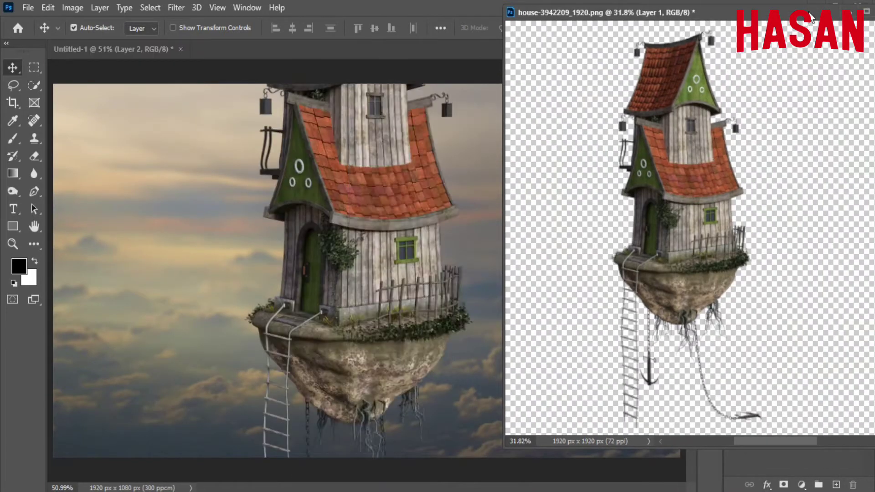
pyautogui.moveTo(720, 13); pyautogui.dragTo(543, 42)
pyautogui.click(674, 43)
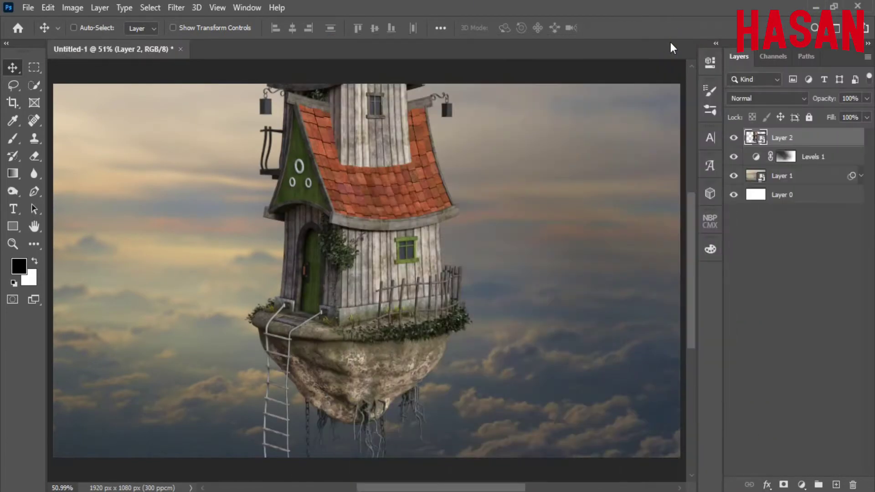
# - Scale the house down to roughly the canvas height and place it near the middle of the sky
pyautogui.hotkey('ctrl', 't')
pyautogui.moveTo(489, 273); pyautogui.dragTo(414, 277)
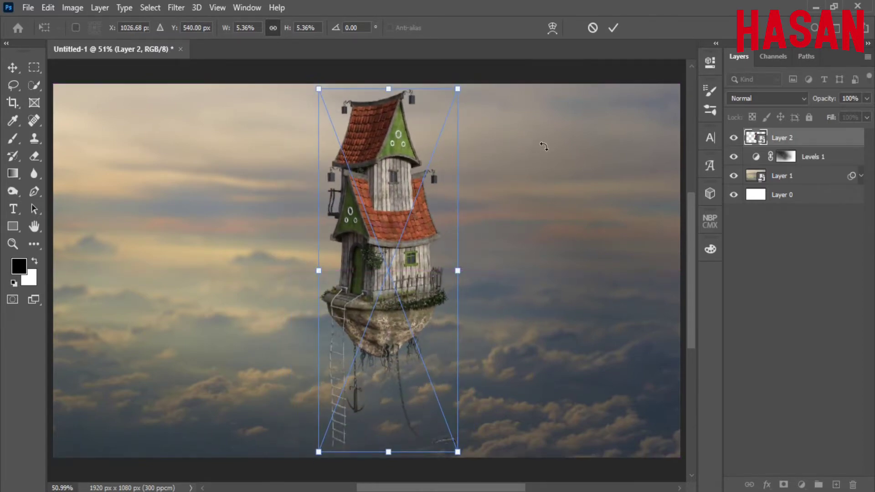
pyautogui.scroll(-1, 483, 242)
pyautogui.moveTo(458, 259); pyautogui.dragTo(463, 261)
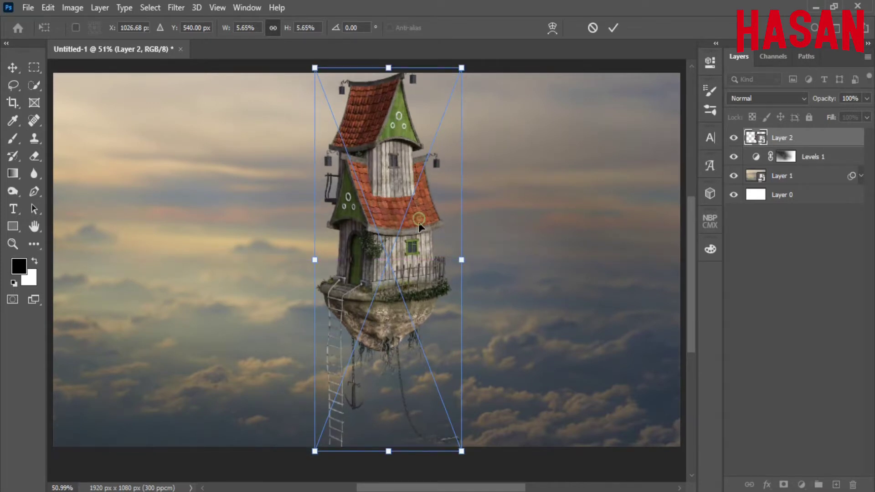
pyautogui.moveTo(418, 222); pyautogui.dragTo(420, 236)
pyautogui.moveTo(466, 269); pyautogui.dragTo(467, 269)
pyautogui.click(614, 28)
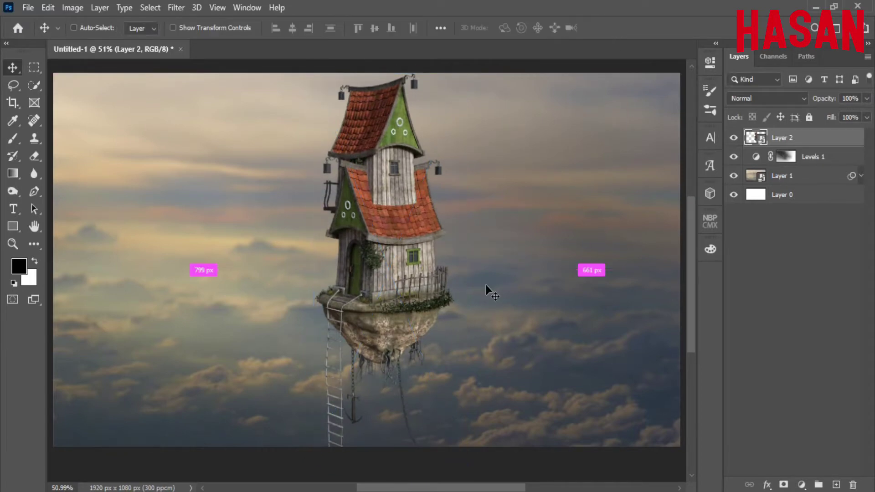
# - Try the Levels adjustment above the house layer, compare its effect, and restore the original layer order
pyautogui.moveTo(820, 156); pyautogui.dragTo(820, 139)
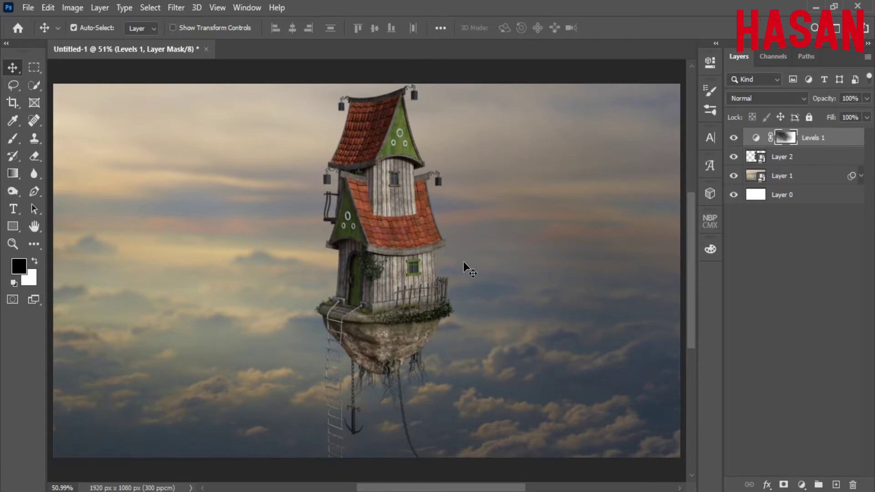
pyautogui.click(734, 138)
pyautogui.click(733, 137)
pyautogui.click(795, 160)
pyautogui.click(734, 157)
pyautogui.click(734, 156)
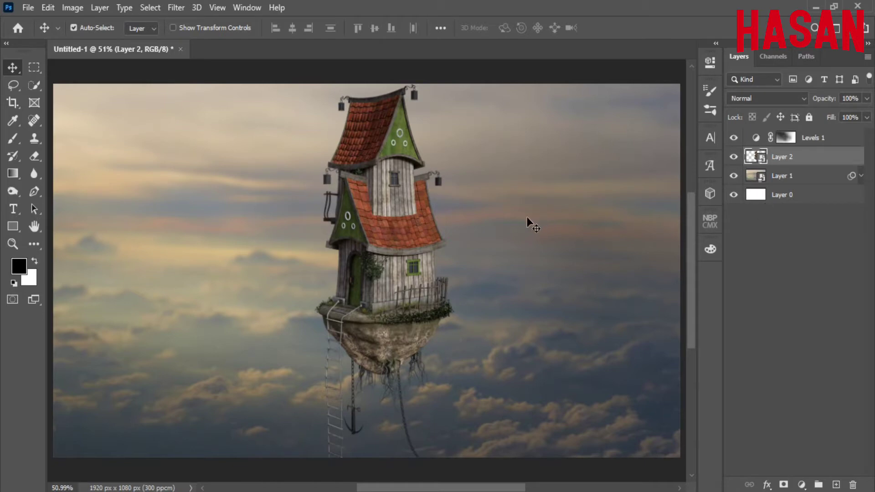
pyautogui.moveTo(764, 152); pyautogui.dragTo(775, 137)
# - Brighten the house with a Curves adjustment clipped to its layer, moving the white point to input 172, output 255
pyautogui.click(811, 478)
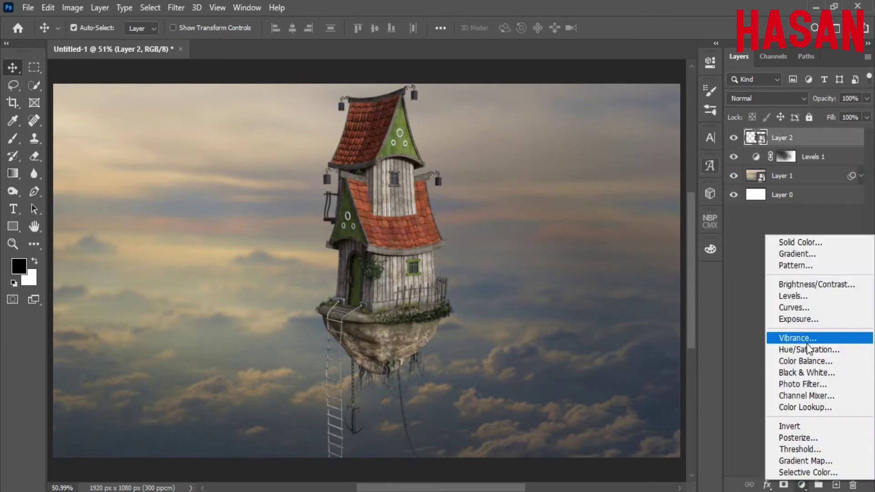
pyautogui.click(806, 310)
pyautogui.hotkey('ctrl', 'alt', 'g')
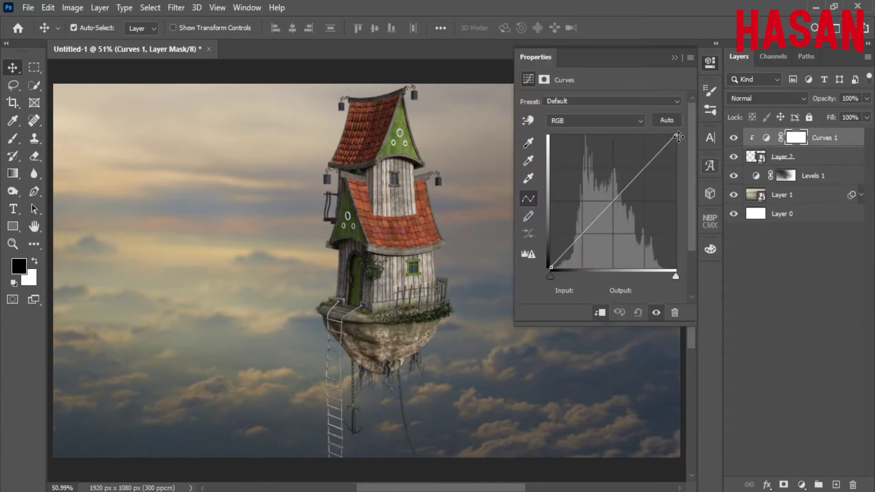
pyautogui.moveTo(676, 133); pyautogui.dragTo(634, 101)
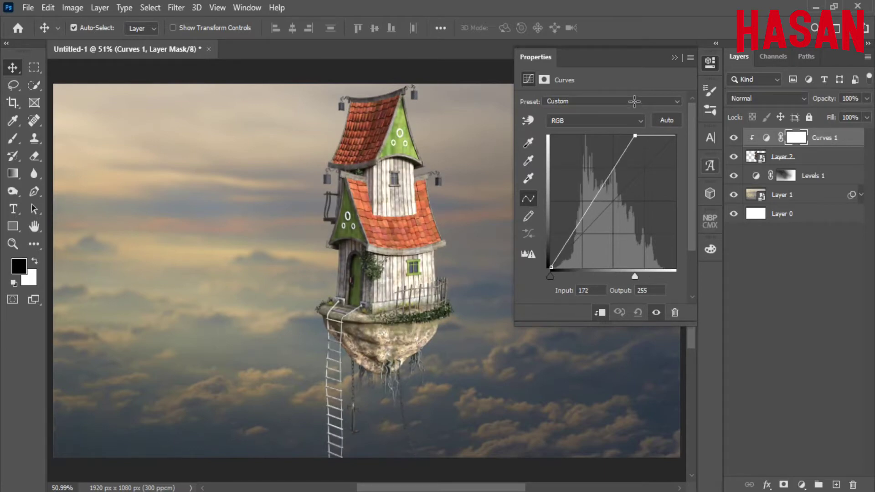
pyautogui.click(674, 58)
# - Invert the Curves layer's mask so the brightening is hidden across the whole house
pyautogui.click(712, 62)
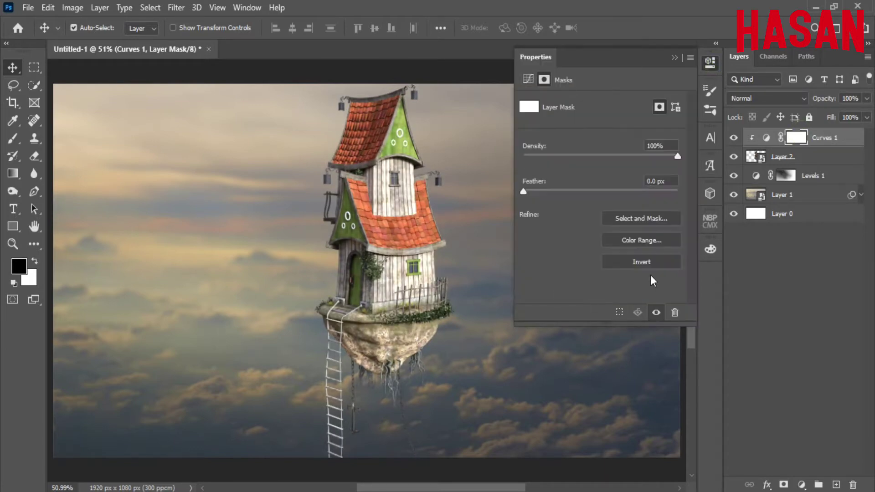
pyautogui.click(642, 260)
pyautogui.click(687, 170)
# - Paint white on the Curves mask along the house's left side with a soft 253 px brush at 14% flow
pyautogui.press('b')
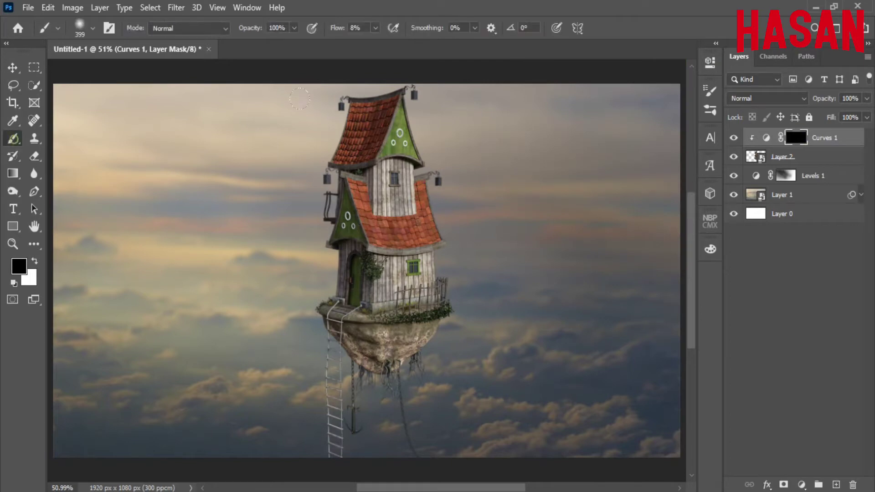
pyautogui.moveTo(365, 187); pyautogui.dragTo(319, 210)
pyautogui.click(34, 261)
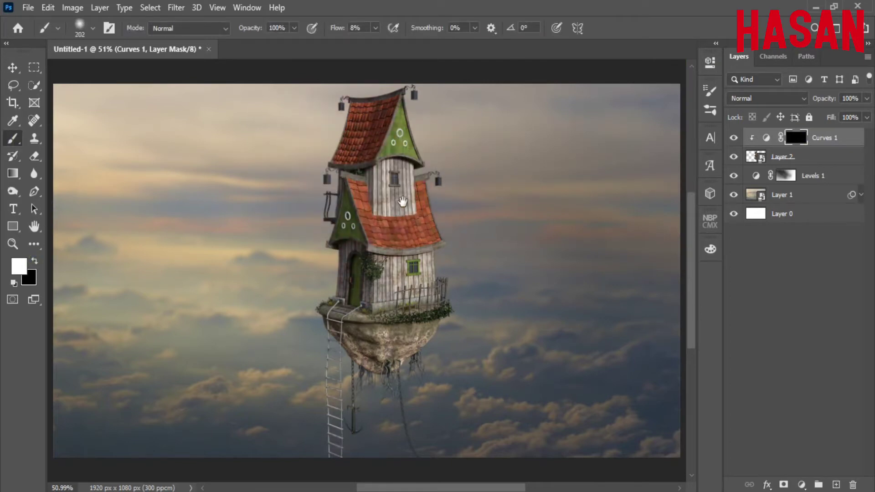
pyautogui.scroll(1, 411, 224)
pyautogui.moveTo(375, 230); pyautogui.dragTo(385, 198)
pyautogui.scroll(-2, 417, 242)
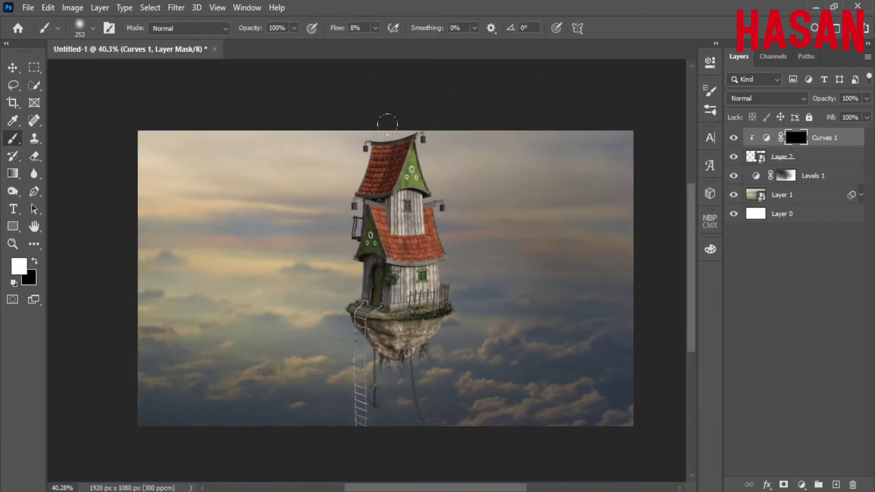
pyautogui.moveTo(358, 123); pyautogui.dragTo(329, 396)
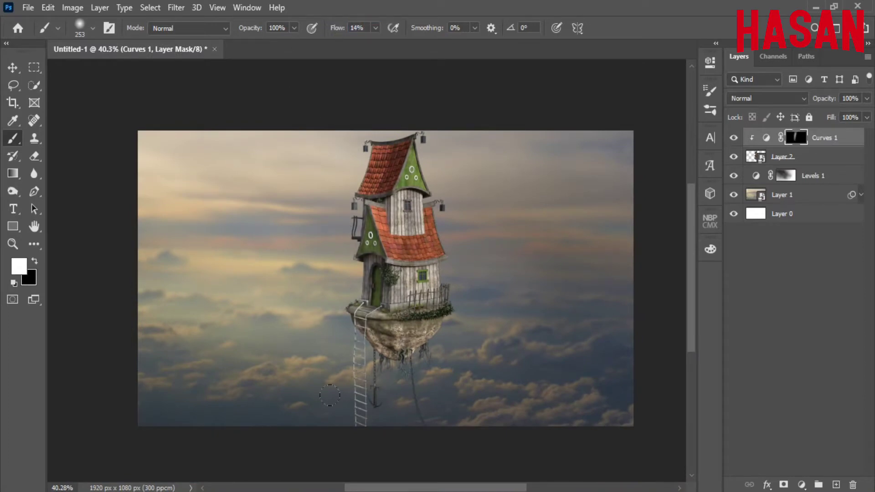
# - Paint more white on the Curves mask along the house's lit side at 14% flow, then compare the house with and without the adjustment
pyautogui.moveTo(356, 192); pyautogui.dragTo(338, 150)
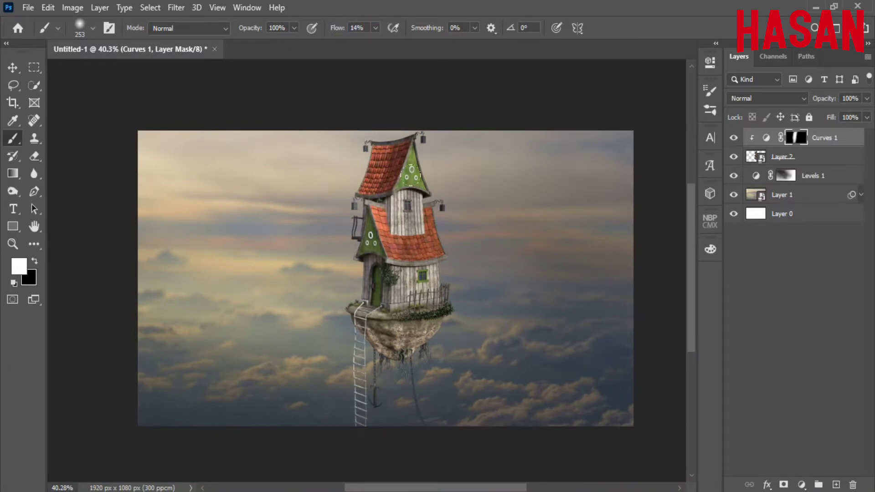
pyautogui.scroll(4, 410, 175)
pyautogui.scroll(-3, 373, 120)
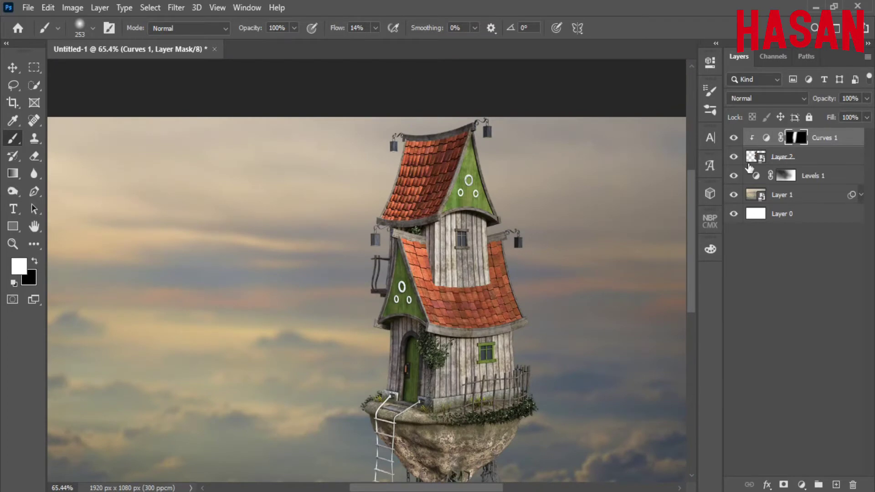
pyautogui.scroll(-3, 520, 282)
pyautogui.moveTo(515, 282); pyautogui.dragTo(455, 221)
pyautogui.click(734, 139)
pyautogui.click(734, 139)
pyautogui.click(734, 140)
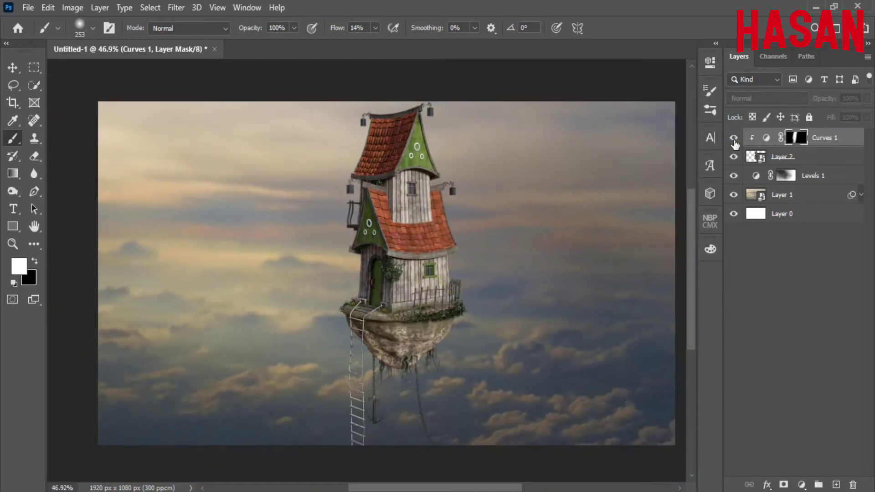
pyautogui.click(734, 139)
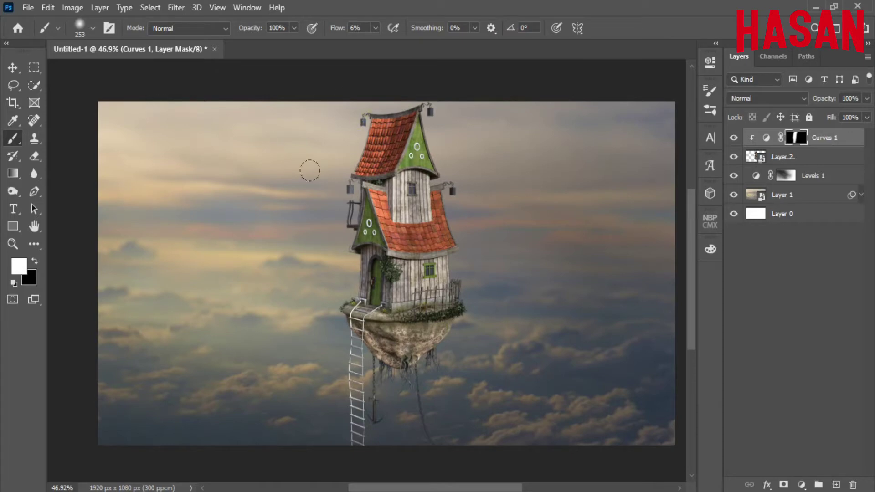
# - Shift the floating house layer slightly to the right in the sky, then reselect the Curves 1 mask
pyautogui.scroll(1, 332, 219)
pyautogui.press('v')
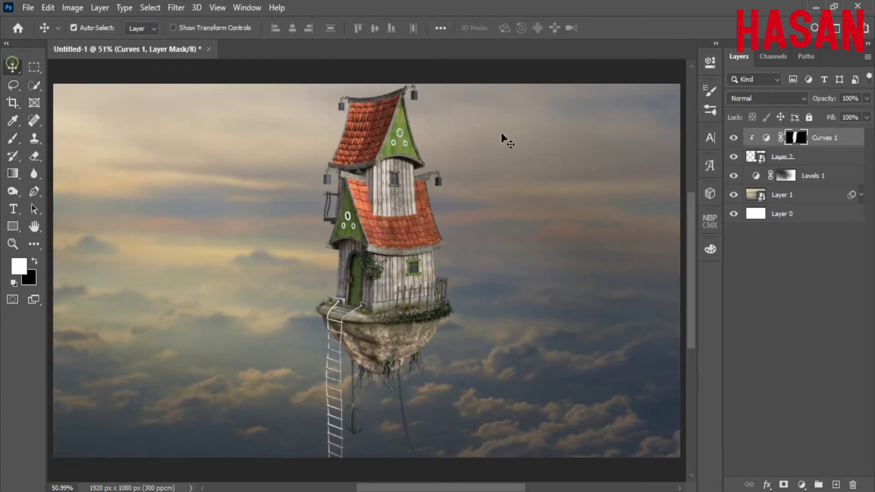
pyautogui.click(800, 165)
pyautogui.hotkey('ctrl', 't')
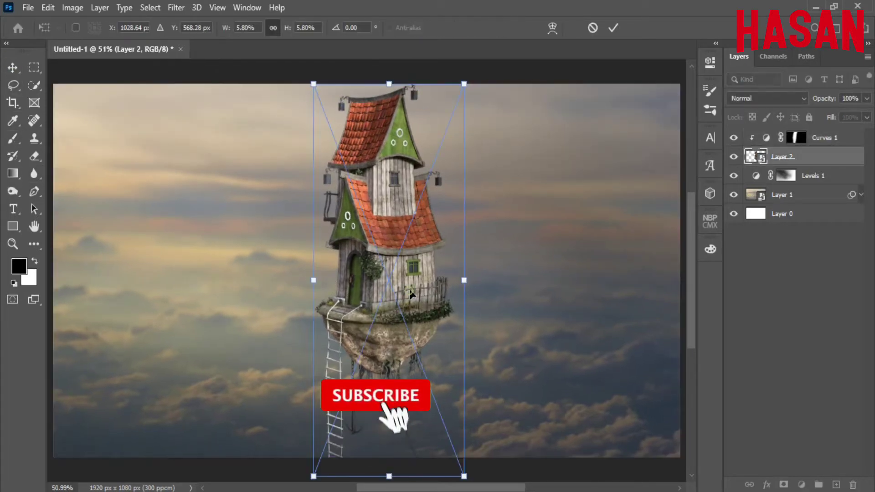
pyautogui.moveTo(403, 286); pyautogui.dragTo(440, 285)
pyautogui.press('Return')
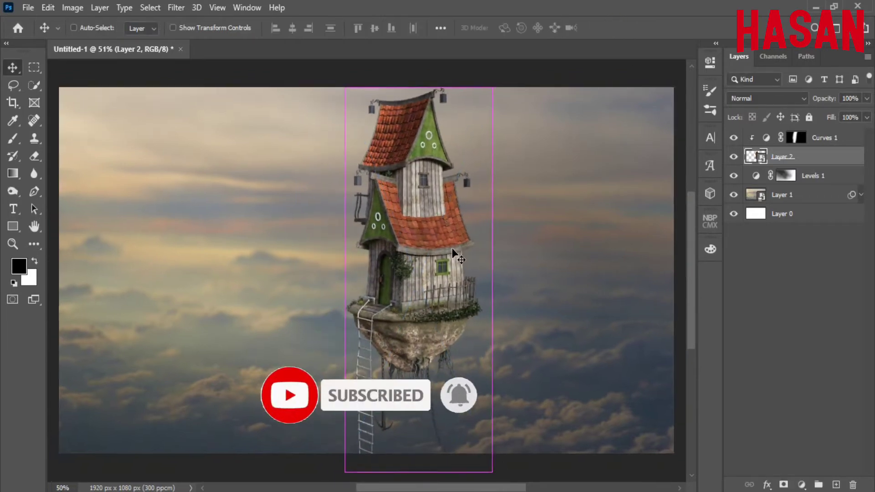
pyautogui.click(801, 138)
pyautogui.press('x')
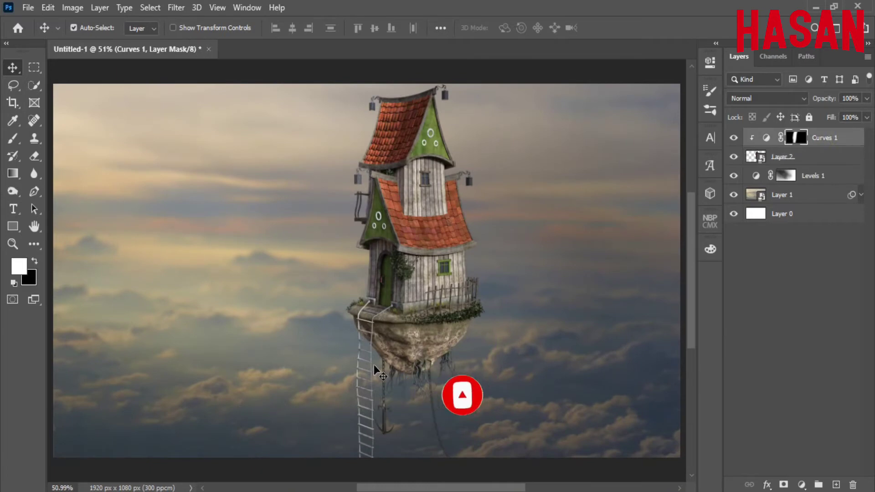
# - Switch to the jumping_20 image and compare the woman's cutout with Layer 0 shown and hidden
pyautogui.moveTo(470, 491)
pyautogui.click(772, 443)
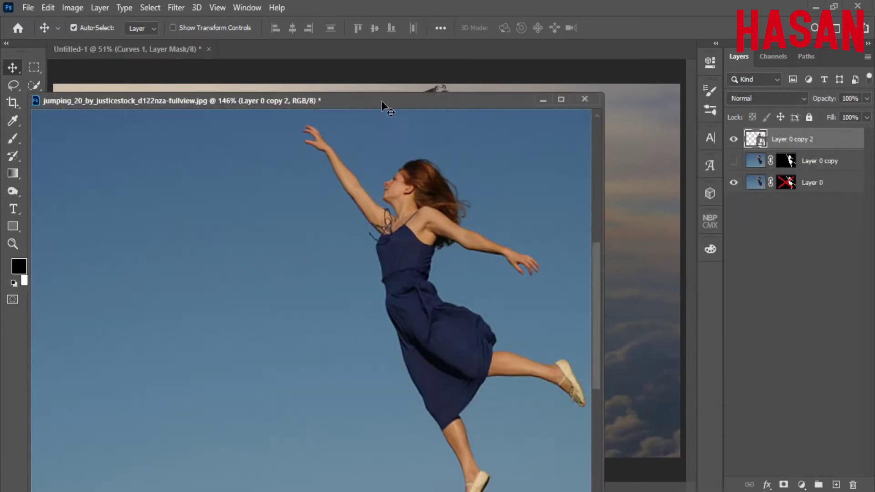
pyautogui.moveTo(382, 101); pyautogui.dragTo(423, 54)
pyautogui.click(734, 183)
pyautogui.click(734, 183)
pyautogui.click(734, 183)
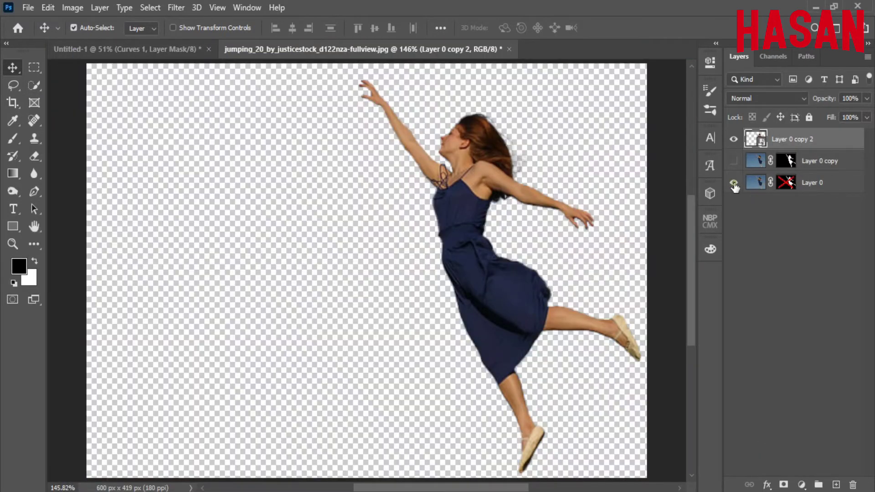
pyautogui.click(734, 183)
pyautogui.click(734, 183)
# - Copy the cut-out jumping woman into the Untitled-1 composition as the top layer
pyautogui.moveTo(439, 48); pyautogui.dragTo(556, 43)
pyautogui.moveTo(741, 214); pyautogui.dragTo(251, 215)
pyautogui.click(275, 173)
# - Scale the woman down to about 12.38% and place her in front of the house's door above the ladder
pyautogui.hotkey('ctrl', 't')
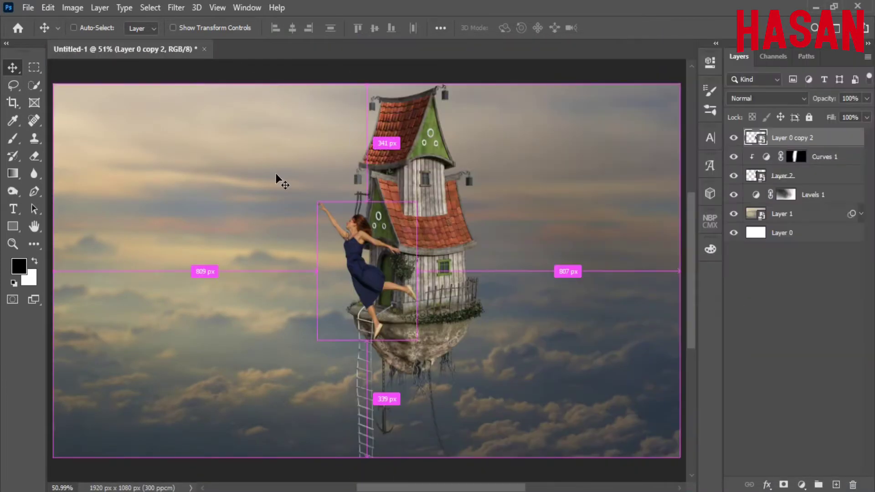
pyautogui.moveTo(372, 272); pyautogui.dragTo(414, 314)
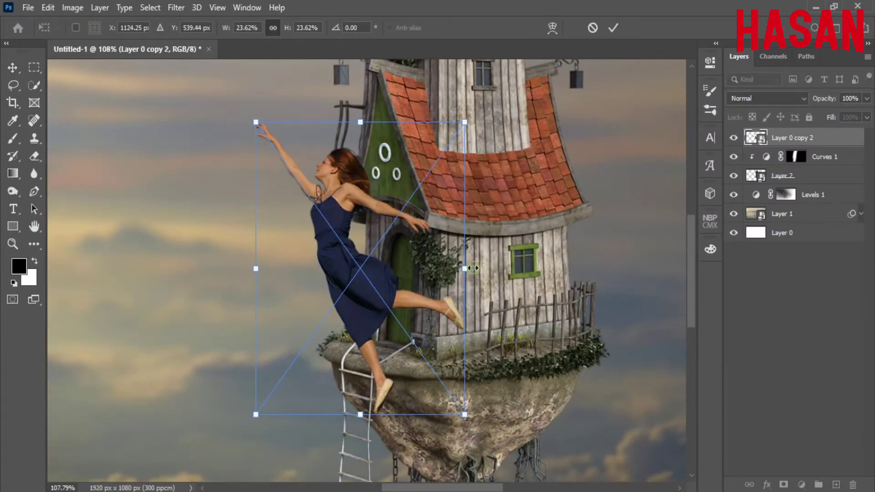
pyautogui.moveTo(473, 268); pyautogui.dragTo(360, 268)
pyautogui.hotkey('ctrl', 'z')
pyautogui.moveTo(461, 270); pyautogui.dragTo(411, 273)
pyautogui.moveTo(338, 247); pyautogui.dragTo(341, 263)
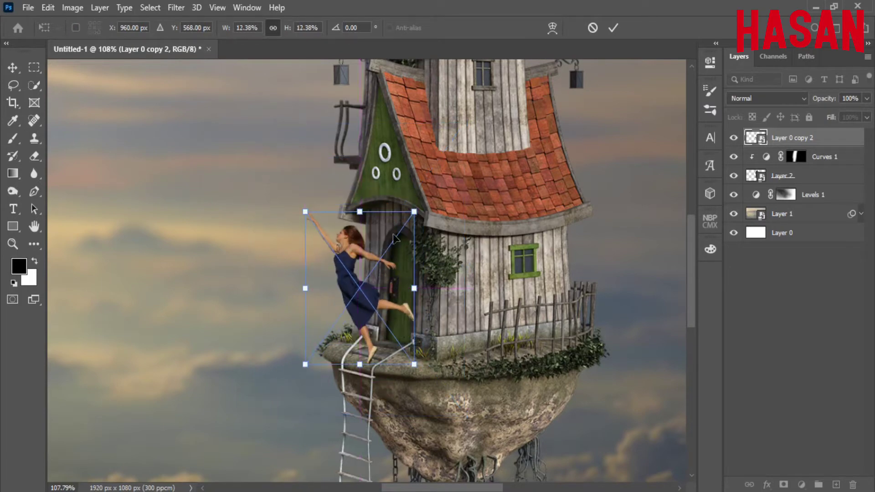
pyautogui.press('Return')
pyautogui.hotkey('ctrl', '0')
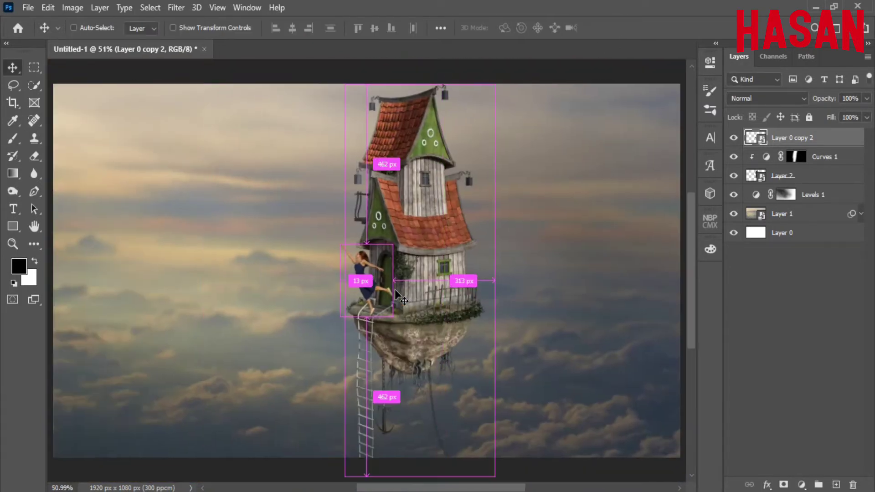
# - Fine-tune the woman's size and position so her lower foot rests on the stone ledge by the ladder
pyautogui.moveTo(360, 273); pyautogui.dragTo(493, 353)
pyautogui.moveTo(510, 426); pyautogui.dragTo(498, 244)
pyautogui.moveTo(427, 203); pyautogui.dragTo(425, 168)
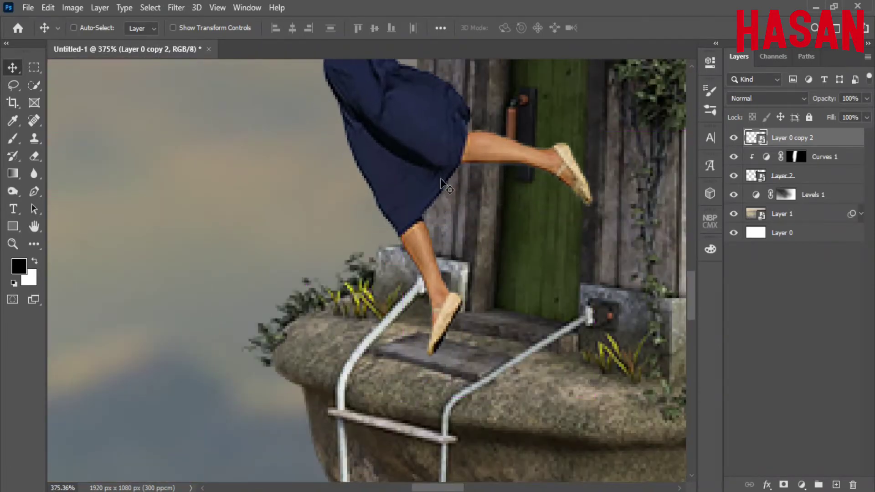
pyautogui.hotkey('ctrl', '0')
pyautogui.moveTo(380, 283); pyautogui.dragTo(362, 258)
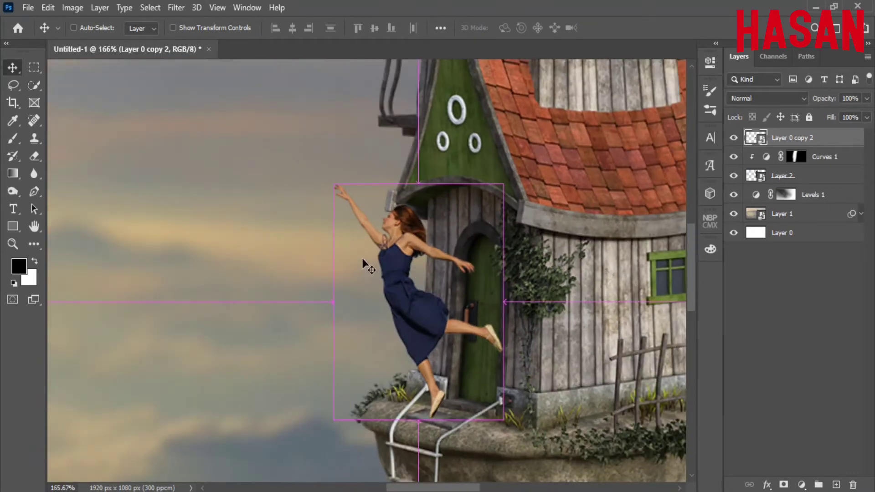
pyautogui.hotkey('ctrl', 't')
pyautogui.moveTo(503, 302); pyautogui.dragTo(515, 297)
pyautogui.moveTo(441, 318); pyautogui.dragTo(451, 299)
pyautogui.moveTo(524, 288); pyautogui.dragTo(509, 287)
pyautogui.moveTo(425, 283); pyautogui.dragTo(423, 302)
pyautogui.press('Return')
pyautogui.hotkey('ctrl', '0')
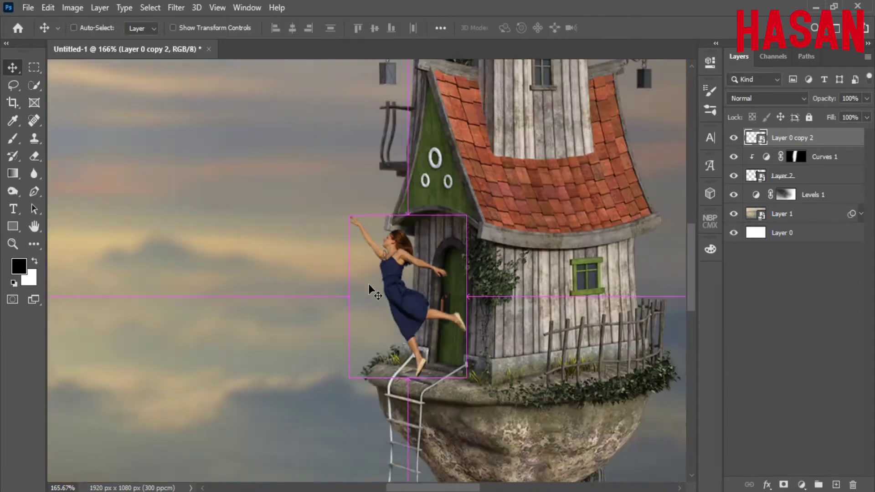
# - Switch to the jumping_19 image and hide its Layer 0 to isolate the cut-out woman with the umbrella
pyautogui.moveTo(465, 491)
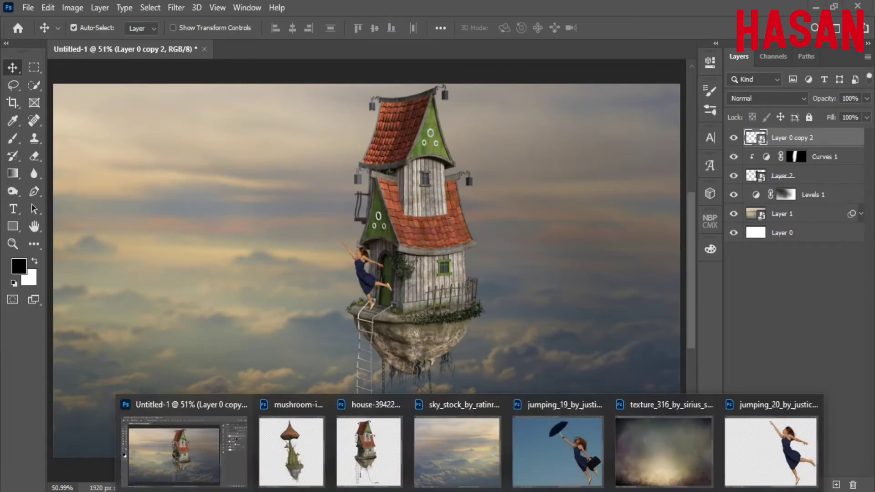
pyautogui.click(564, 457)
pyautogui.moveTo(523, 29); pyautogui.dragTo(484, 58)
pyautogui.moveTo(545, 86); pyautogui.dragTo(545, 86)
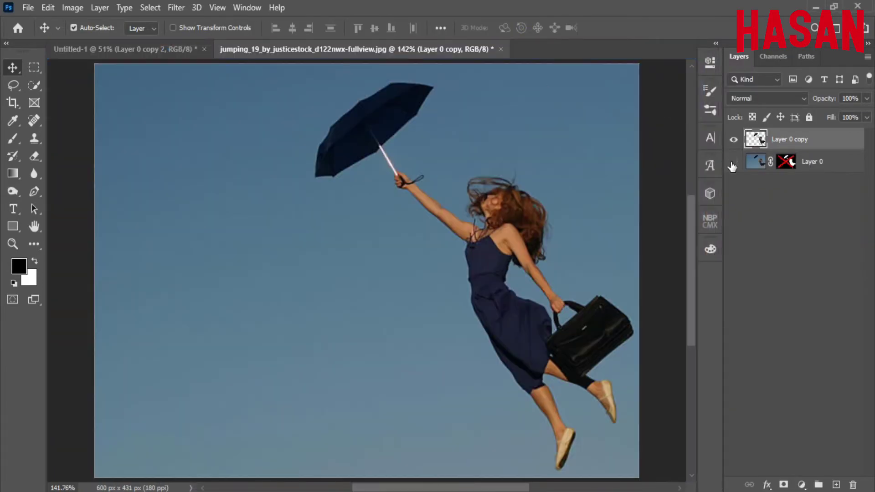
pyautogui.click(733, 162)
pyautogui.scroll(5, 441, 202)
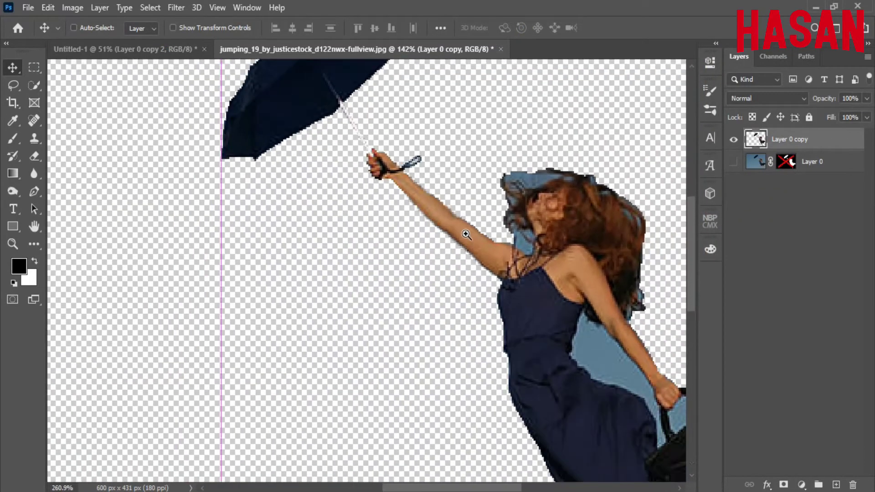
pyautogui.scroll(-4, 465, 233)
pyautogui.moveTo(433, 251); pyautogui.dragTo(449, 201)
# - Lasso the umbrella with the hand and forearm holding it, and copy the selection into the Untitled-1 composition
pyautogui.click(13, 85)
pyautogui.moveTo(288, 189)
pyautogui.mouseDown()
pyautogui.moveTo(368, 299)
pyautogui.moveTo(456, 288)
pyautogui.mouseUp()
pyautogui.moveTo(499, 131)
pyautogui.mouseDown()
pyautogui.moveTo(299, 159)
pyautogui.moveTo(288, 191)
pyautogui.mouseUp()
pyautogui.click(13, 68)
pyautogui.moveTo(441, 51)
pyautogui.mouseDown()
pyautogui.moveTo(469, 104)
pyautogui.moveTo(541, 48)
pyautogui.mouseUp()
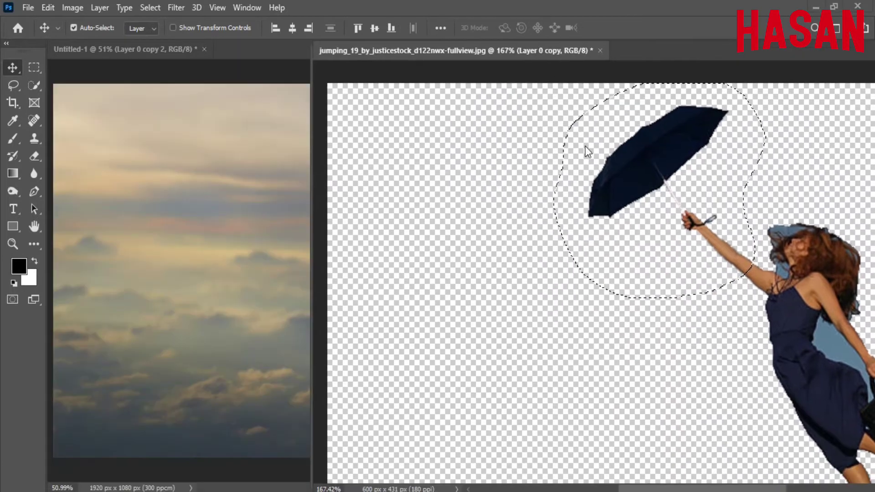
pyautogui.moveTo(592, 162); pyautogui.dragTo(267, 185)
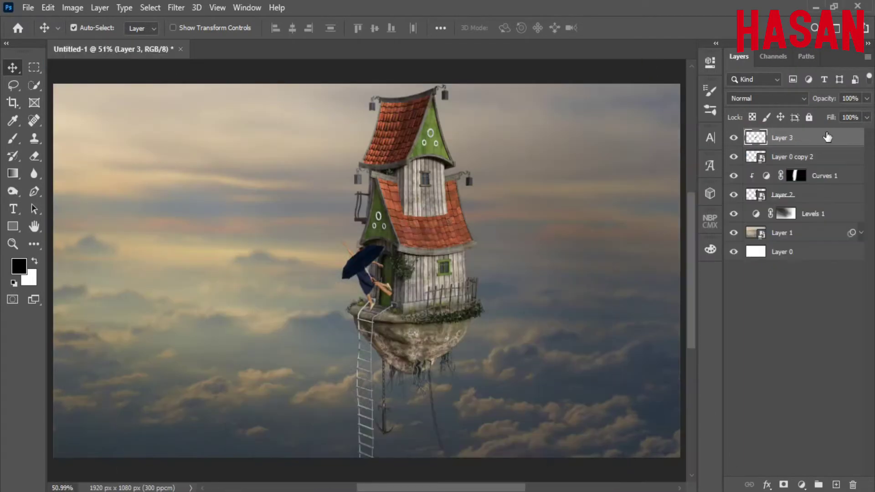
# - Convert the umbrella layer to a smart object, scale it to 50.01%, and rotate it 6.77° over the woman's raised hand
pyautogui.rightClick(826, 176)
pyautogui.click(742, 183)
pyautogui.scroll(10, 511, 268)
pyautogui.hotkey('ctrl', 't')
pyautogui.moveTo(515, 284); pyautogui.dragTo(360, 152)
pyautogui.moveTo(469, 211); pyautogui.dragTo(432, 210)
pyautogui.moveTo(348, 251); pyautogui.dragTo(341, 192)
pyautogui.scroll(6, 354, 205)
pyautogui.scroll(-3, 397, 212)
pyautogui.moveTo(513, 144); pyautogui.dragTo(510, 167)
pyautogui.moveTo(363, 222); pyautogui.dragTo(357, 209)
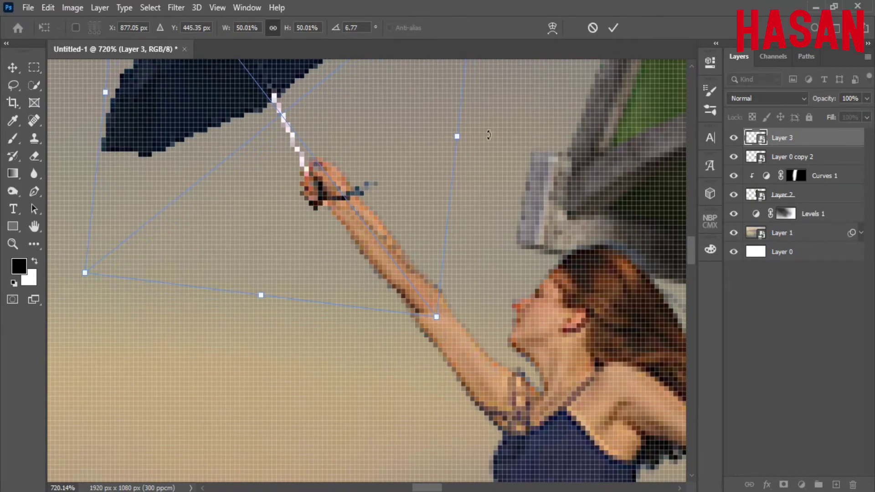
# - Rotate the umbrella to 9.49° and enlarge it to 52.83% so its forearm lines up with the woman's arm
pyautogui.moveTo(494, 121); pyautogui.dragTo(494, 131)
pyautogui.moveTo(311, 161); pyautogui.dragTo(321, 152)
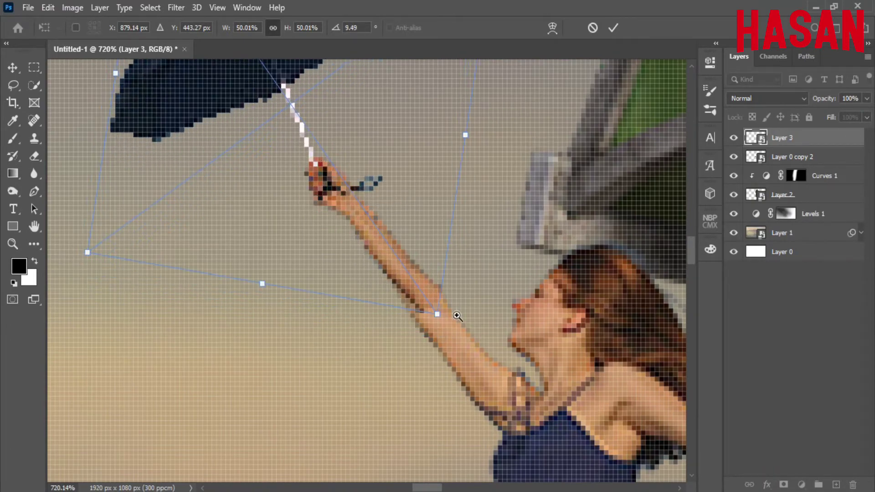
pyautogui.moveTo(459, 316)
pyautogui.mouseDown()
pyautogui.moveTo(488, 314)
pyautogui.moveTo(432, 289)
pyautogui.moveTo(520, 340)
pyautogui.moveTo(468, 318)
pyautogui.moveTo(470, 309)
pyautogui.mouseUp()
pyautogui.moveTo(499, 201); pyautogui.dragTo(508, 201)
pyautogui.scroll(5, 499, 330)
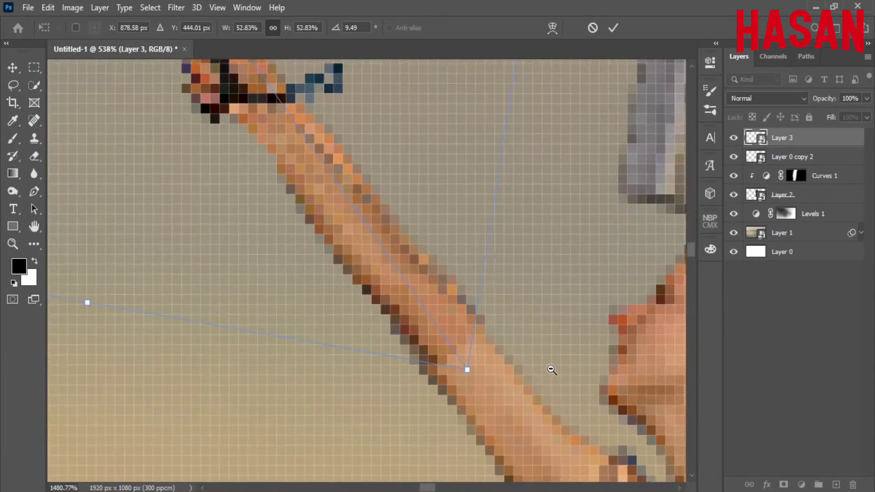
# - Refine the umbrella's rotation to 9.99°, nudge it 1 px right to align the forearms, and apply the transform
pyautogui.moveTo(555, 245); pyautogui.dragTo(556, 248)
pyautogui.moveTo(546, 316); pyautogui.dragTo(486, 271)
pyautogui.hotkey('ctrl', '0')
pyautogui.moveTo(364, 248); pyautogui.dragTo(467, 315)
pyautogui.moveTo(234, 300); pyautogui.dragTo(527, 264)
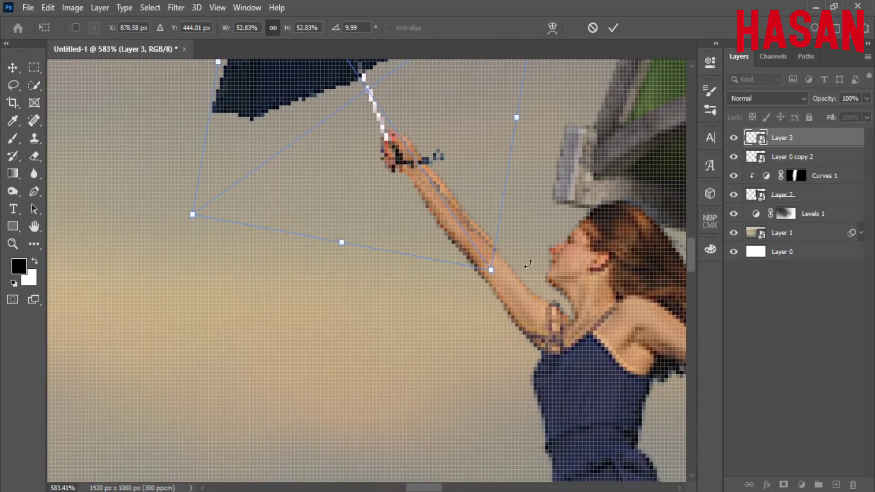
pyautogui.moveTo(456, 245); pyautogui.dragTo(482, 271)
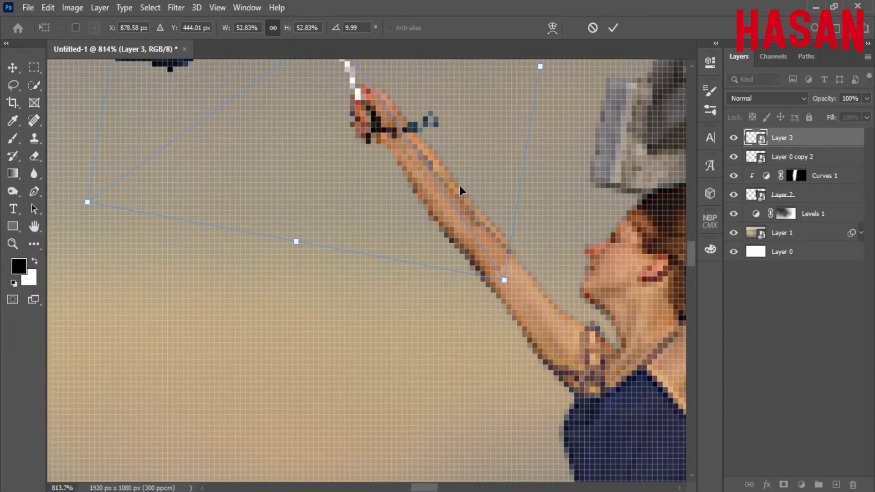
pyautogui.press('Right')
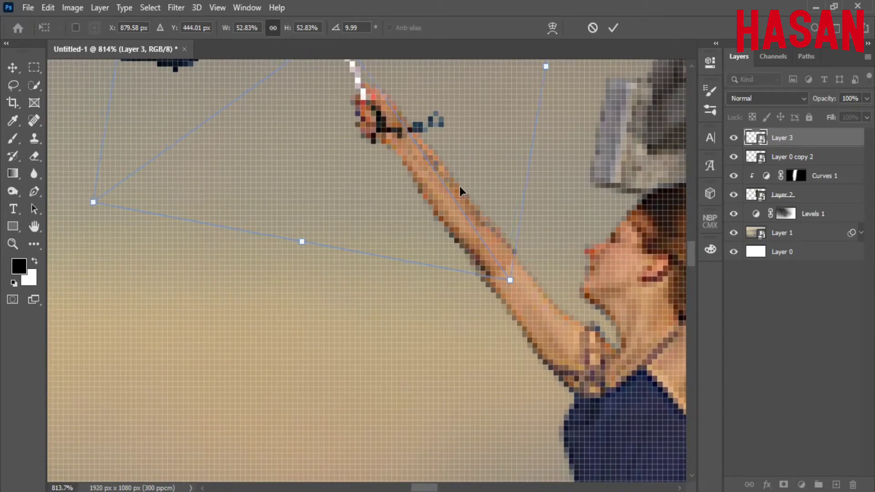
pyautogui.moveTo(527, 282); pyautogui.dragTo(566, 355)
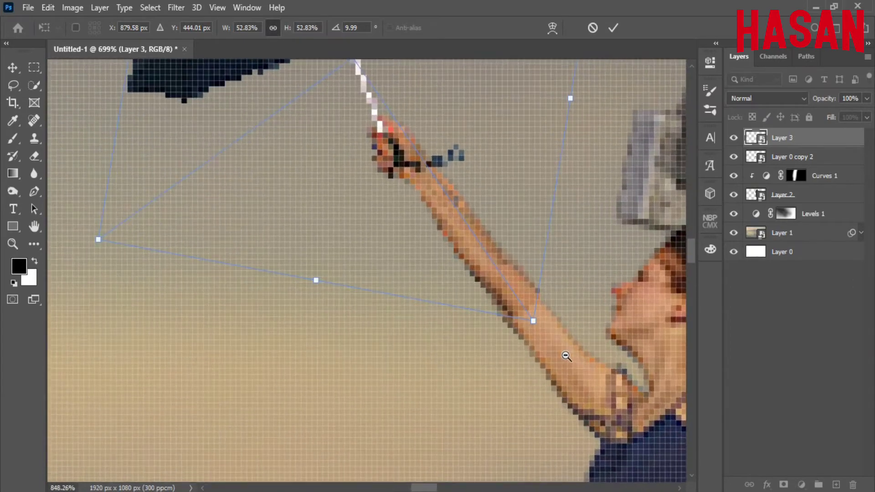
pyautogui.moveTo(497, 257); pyautogui.dragTo(503, 265)
pyautogui.moveTo(587, 332); pyautogui.dragTo(469, 264)
pyautogui.click(613, 28)
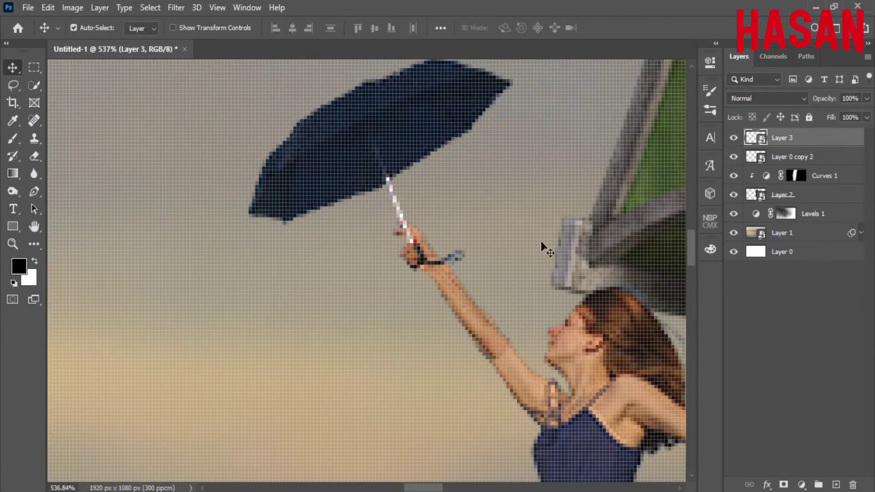
# - Add a mask to Layer 3 and paint black with a small soft brush at 6% flow where the pasted forearm meets the woman's arm
pyautogui.moveTo(488, 353); pyautogui.dragTo(537, 353)
pyautogui.moveTo(536, 346); pyautogui.dragTo(492, 301)
pyautogui.click(783, 485)
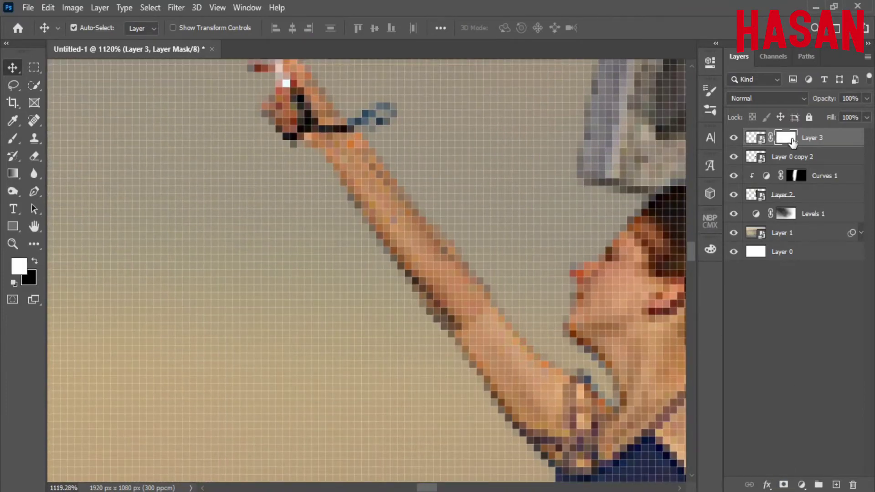
pyautogui.click(13, 138)
pyautogui.moveTo(420, 288); pyautogui.dragTo(375, 290)
pyautogui.moveTo(549, 235); pyautogui.dragTo(257, 328)
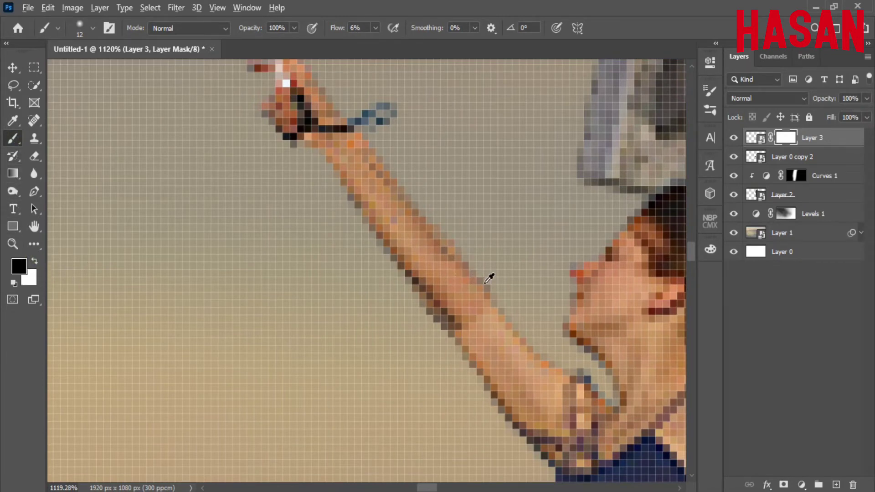
pyautogui.moveTo(479, 292); pyautogui.dragTo(473, 309)
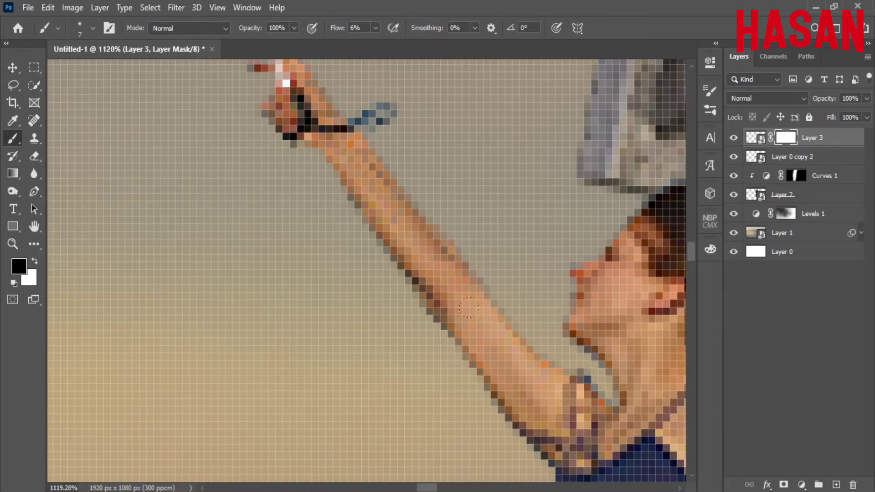
# - Add a mask to Layer 0 copy 2 and paint black at 18% flow to hide the woman's original hand behind the pasted one
pyautogui.scroll(-2, 515, 326)
pyautogui.press('v')
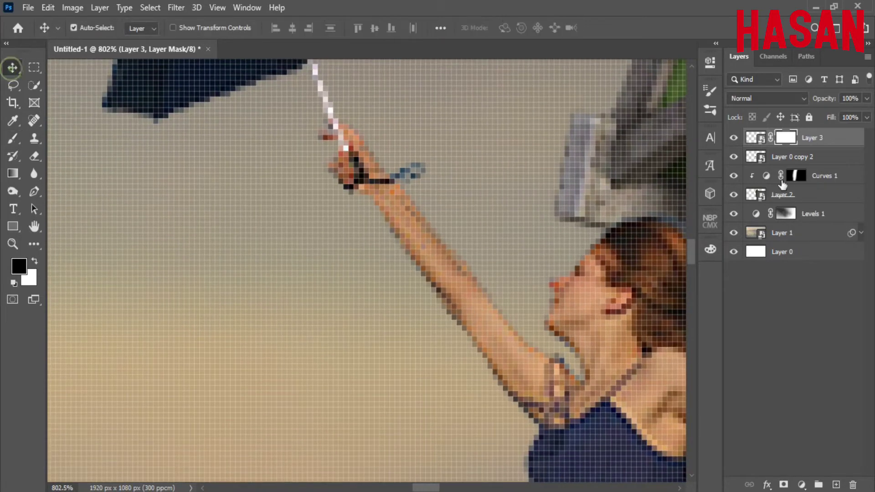
pyautogui.click(791, 156)
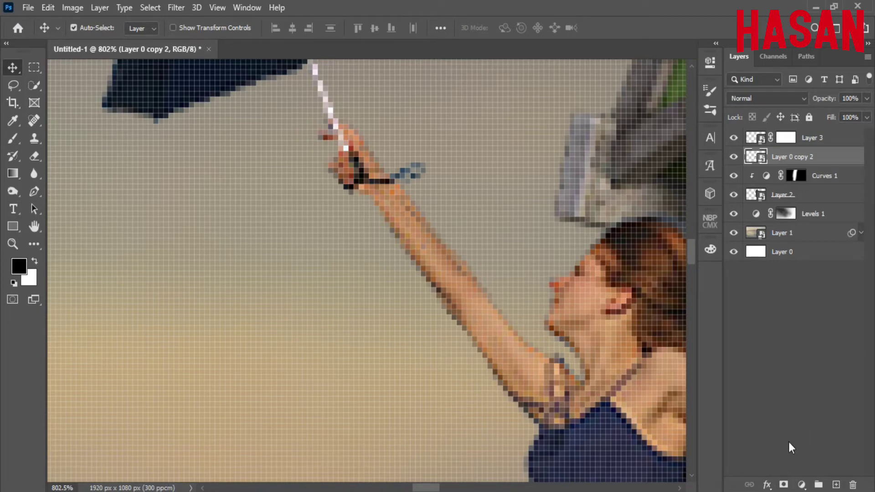
pyautogui.click(783, 484)
pyautogui.press('b')
pyautogui.keyDown('alt'); pyautogui.rightClick(374, 203); pyautogui.keyUp('alt')
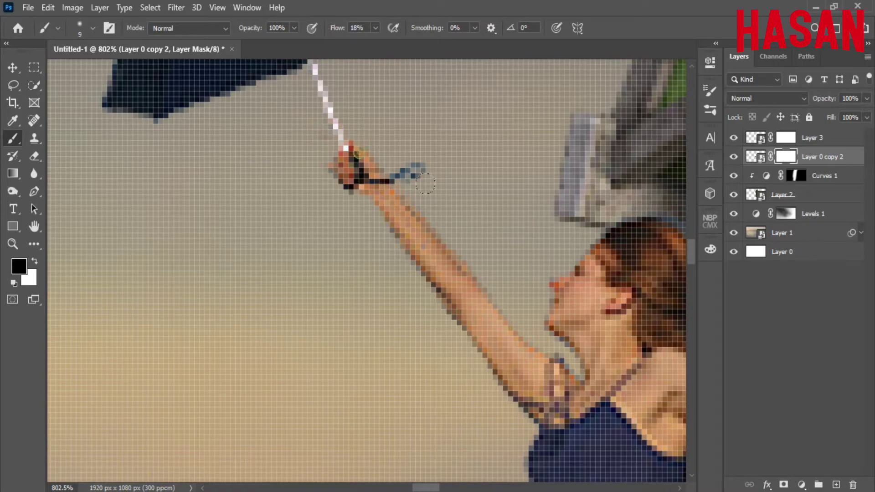
pyautogui.moveTo(461, 288); pyautogui.dragTo(475, 304)
pyautogui.hotkey('ctrl', '0')
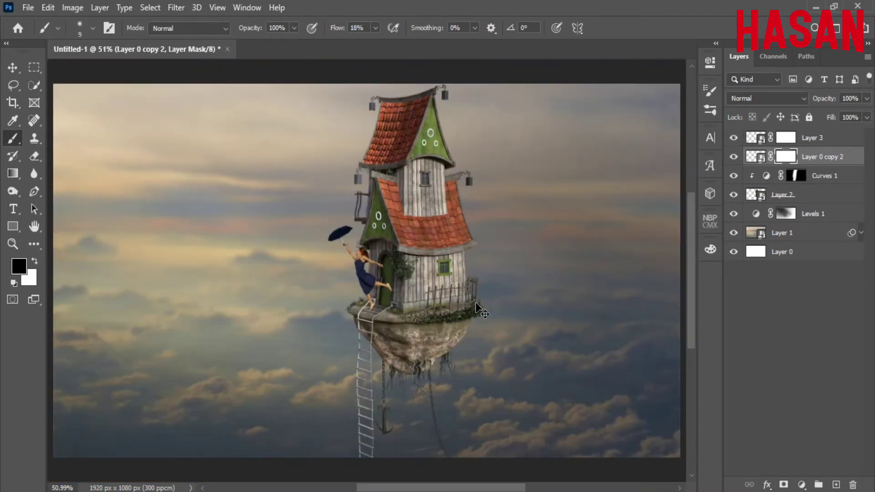
# - Group Layer 3 and Layer 0 copy 2 and name the group Girl
pyautogui.press('v')
pyautogui.click(340, 234)
pyautogui.moveTo(357, 252); pyautogui.dragTo(523, 259)
pyautogui.moveTo(523, 259); pyautogui.dragTo(548, 234)
pyautogui.keyDown('shift'); pyautogui.click(824, 157); pyautogui.keyUp('shift')
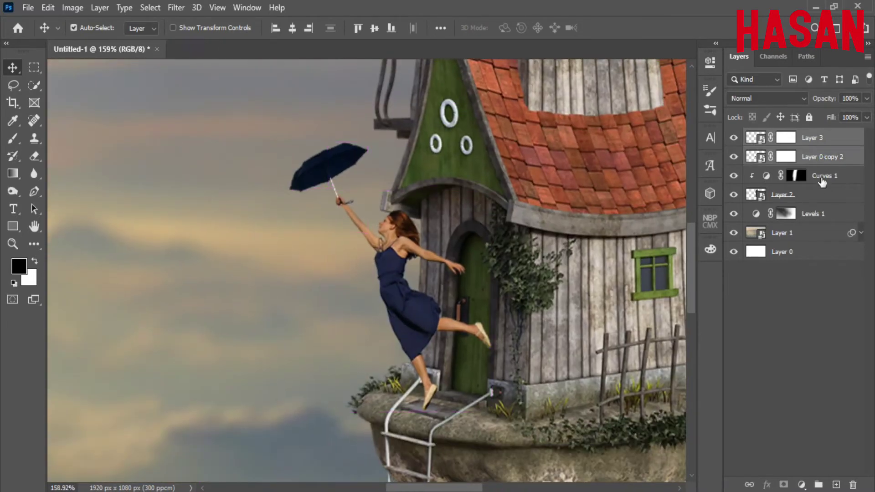
pyautogui.hotkey('ctrl', 'g')
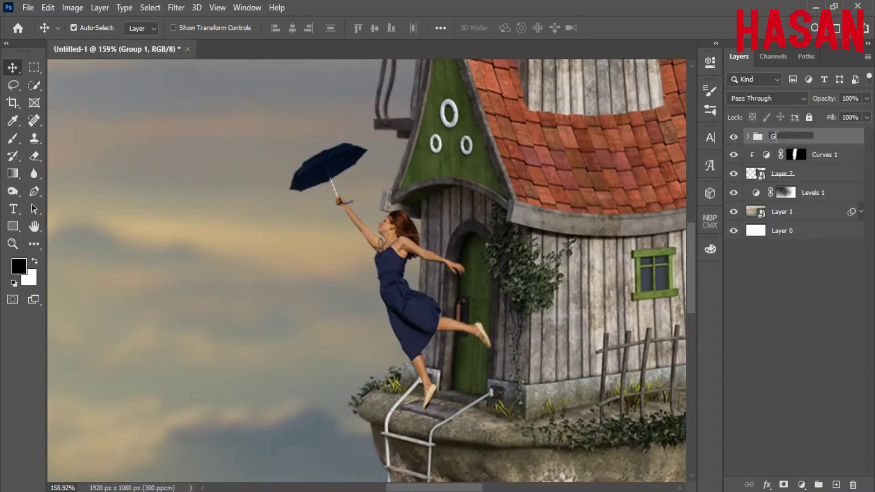
pyautogui.press('Return')
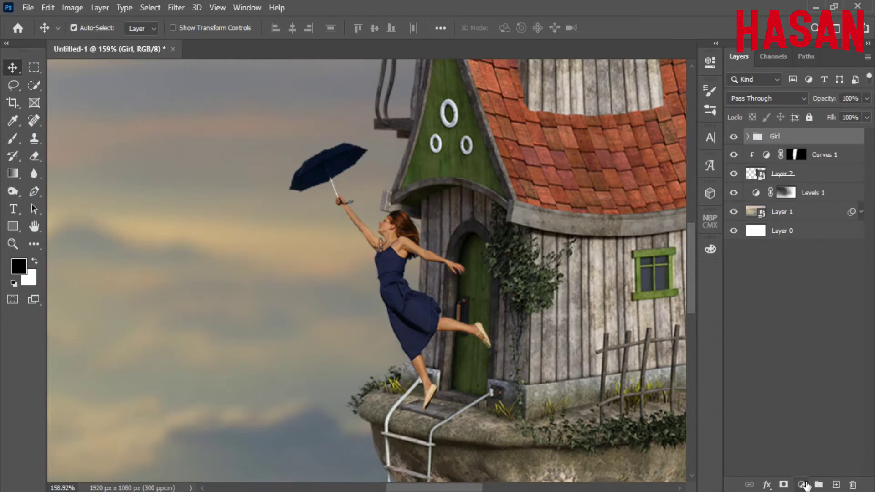
# - Add a Curves adjustment clipped to the Girl group and move its white point to input 149, output 255
pyautogui.click(802, 485)
pyautogui.click(810, 311)
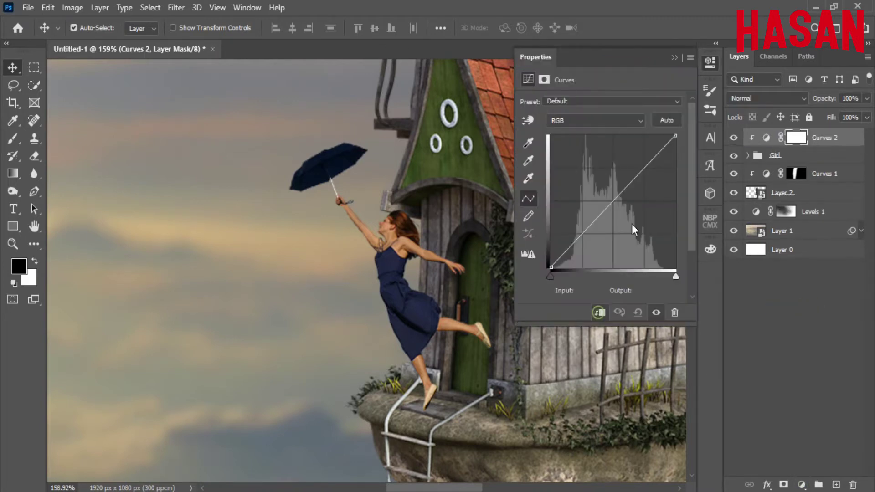
pyautogui.moveTo(677, 136); pyautogui.dragTo(618, 108)
pyautogui.moveTo(552, 267); pyautogui.dragTo(535, 275)
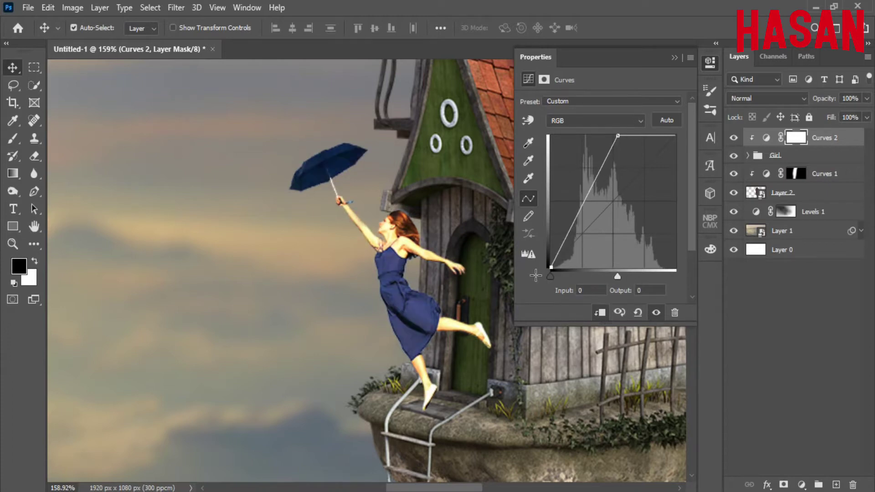
pyautogui.click(618, 135)
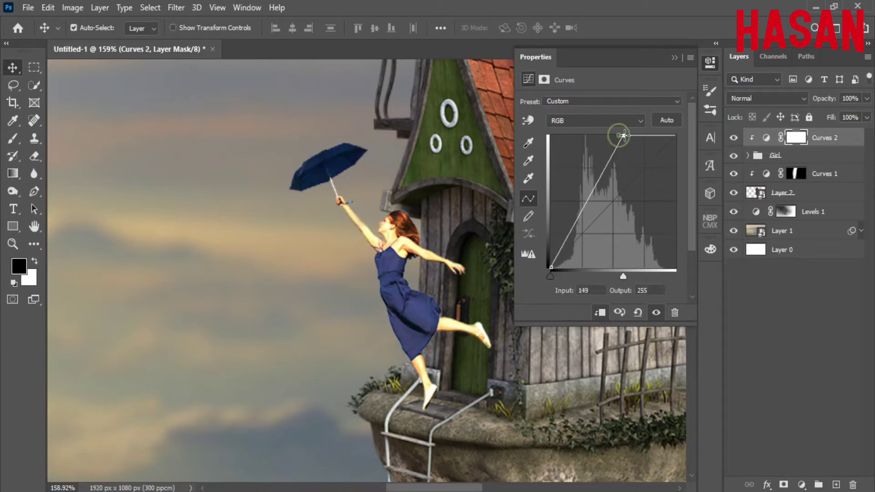
# - Invert the Curves 2 layer mask to black
pyautogui.click(674, 57)
pyautogui.click(713, 68)
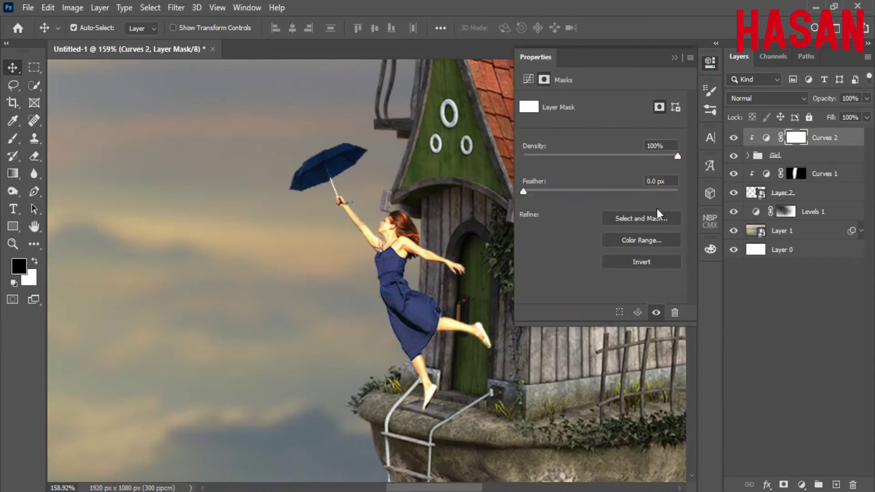
pyautogui.click(642, 261)
pyautogui.click(675, 59)
# - Paint white on the Curves 2 mask with a 15 px soft brush at 11% flow over the woman's raised arm and face
pyautogui.click(13, 139)
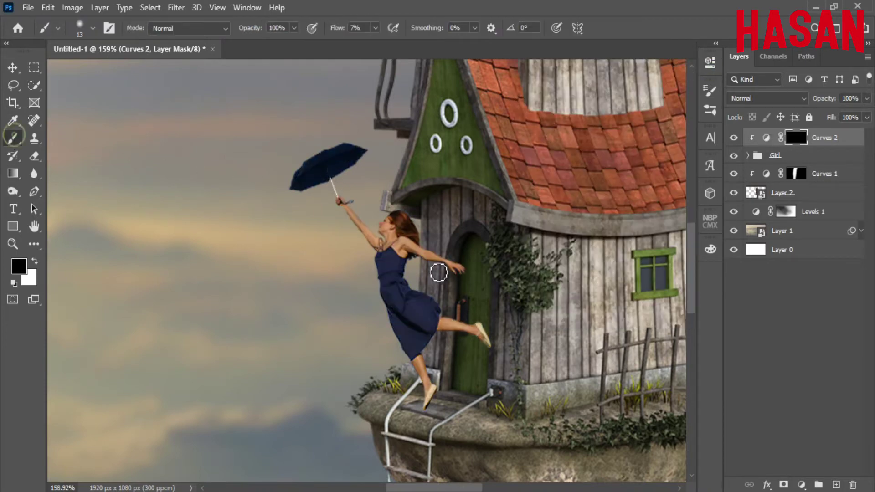
pyautogui.moveTo(351, 227); pyautogui.dragTo(412, 253)
pyautogui.click(35, 261)
pyautogui.moveTo(361, 233)
pyautogui.mouseDown()
pyautogui.moveTo(367, 237)
pyautogui.moveTo(327, 214)
pyautogui.moveTo(367, 240)
pyautogui.mouseUp()
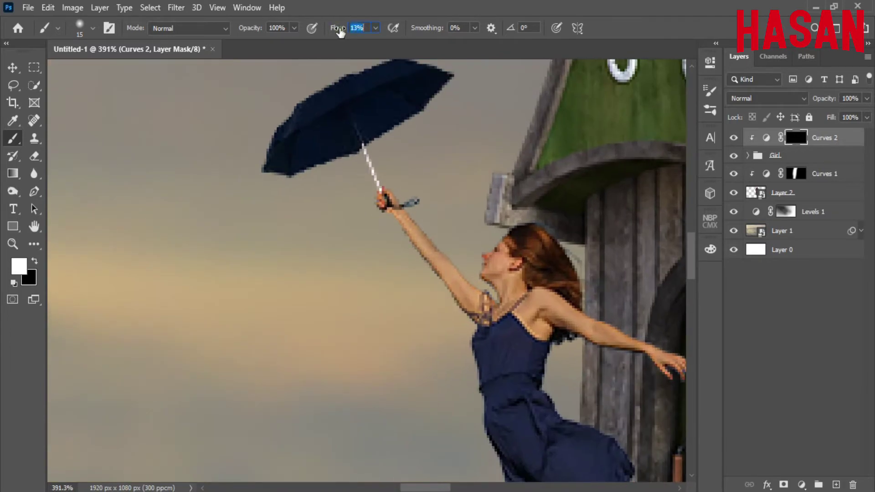
pyautogui.moveTo(443, 297); pyautogui.dragTo(429, 269)
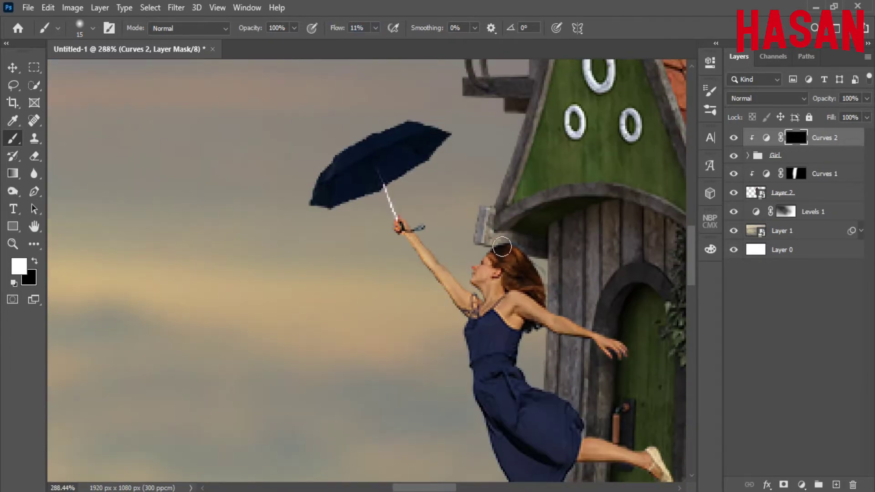
pyautogui.moveTo(502, 246); pyautogui.dragTo(477, 292)
pyautogui.moveTo(476, 291); pyautogui.dragTo(488, 261)
# - Lower the brush flow to 7% and brighten the raised arm and upper body on the Curves 2 mask
pyautogui.moveTo(340, 31); pyautogui.dragTo(337, 30)
pyautogui.moveTo(446, 292); pyautogui.dragTo(489, 295)
pyautogui.moveTo(489, 295)
pyautogui.mouseDown()
pyautogui.moveTo(431, 240)
pyautogui.moveTo(412, 234)
pyautogui.mouseUp()
pyautogui.moveTo(487, 290); pyautogui.dragTo(446, 239)
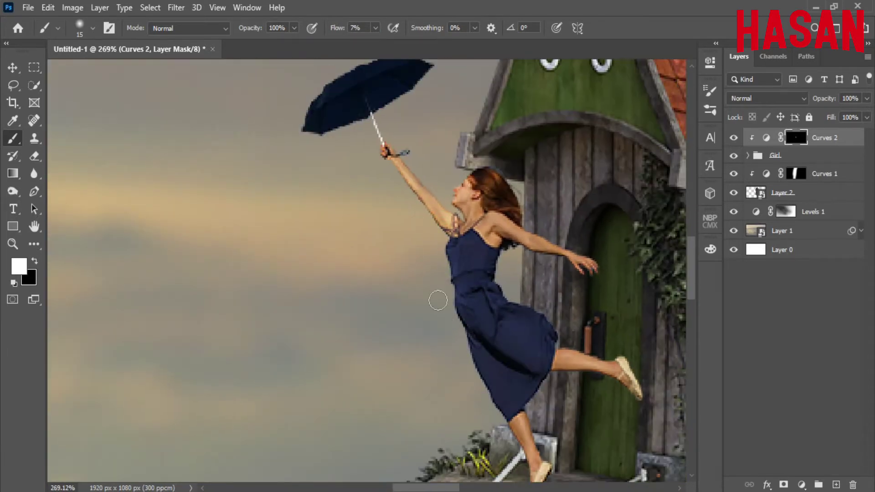
# - Paint white on the Curves 2 mask along the dress's sky-facing edge, the lower leg and the raised forearm
pyautogui.moveTo(468, 317); pyautogui.dragTo(499, 409)
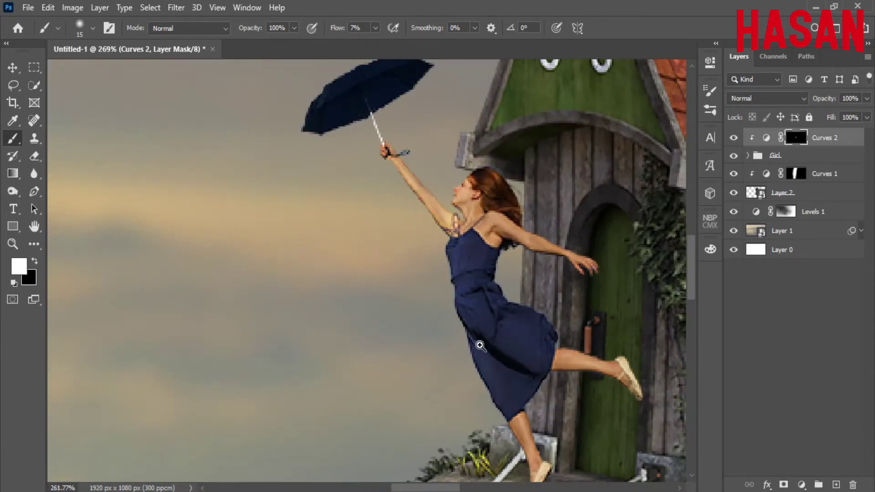
pyautogui.moveTo(481, 344)
pyautogui.mouseDown()
pyautogui.moveTo(438, 318)
pyautogui.moveTo(451, 306)
pyautogui.mouseUp()
pyautogui.moveTo(451, 306); pyautogui.dragTo(485, 341)
pyautogui.moveTo(423, 247); pyautogui.dragTo(474, 381)
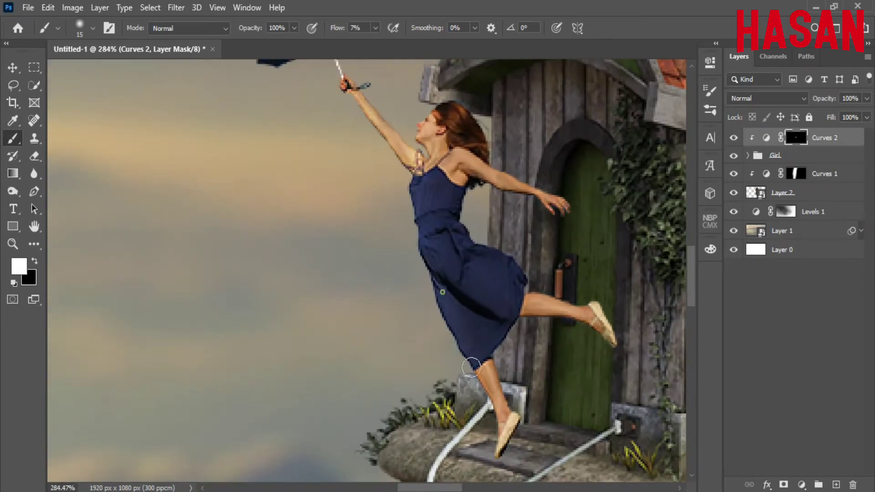
pyautogui.scroll(3, 455, 332)
pyautogui.moveTo(362, 209); pyautogui.dragTo(371, 207)
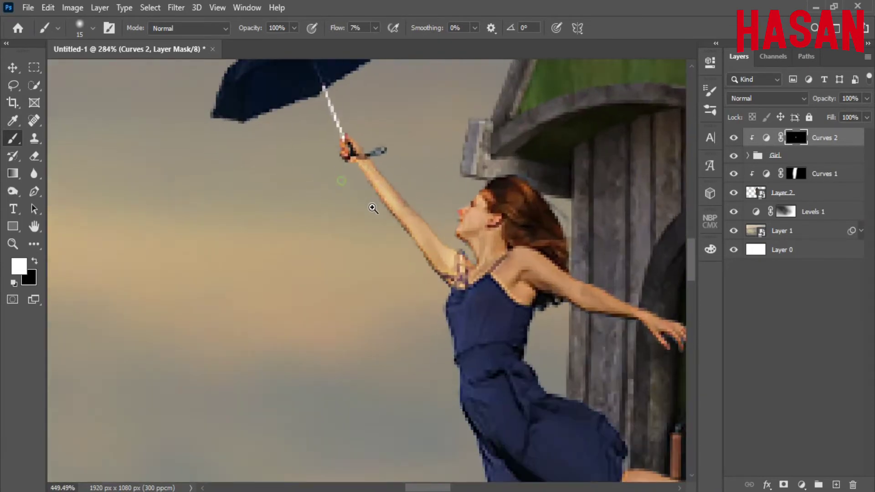
pyautogui.moveTo(424, 252); pyautogui.dragTo(359, 169)
# - Enlarge the brush to 24 px and brighten the umbrella's canopy on the Curves 2 mask
pyautogui.press(']')
pyautogui.press(']')
pyautogui.press(']')
pyautogui.press(']')
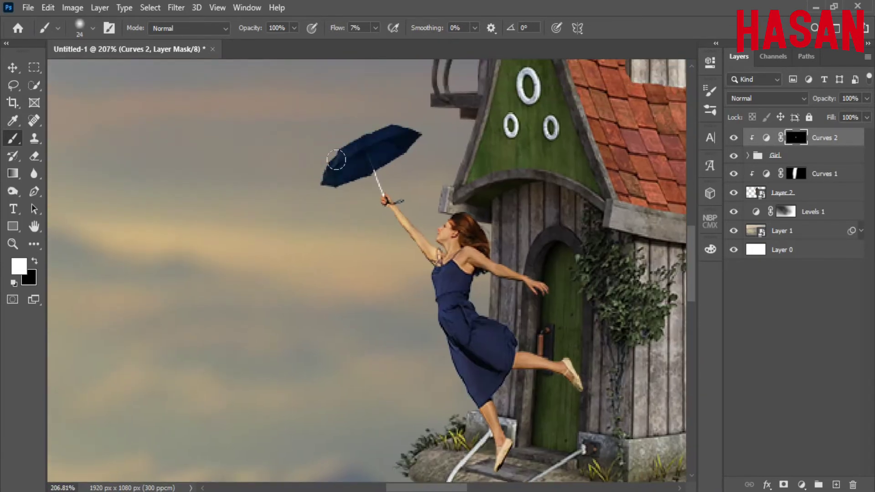
pyautogui.hotkey('ctrl', '0')
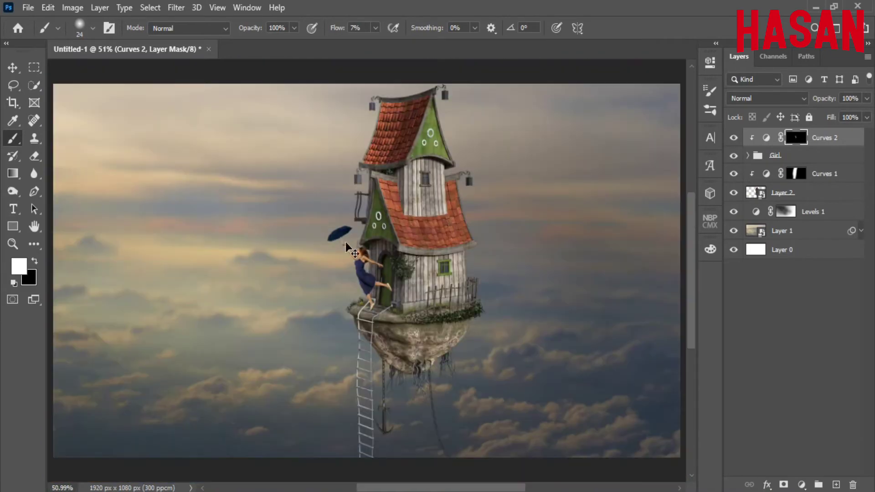
# - Compare the woman with and without the Curves 2 adjustment by toggling its visibility
pyautogui.moveTo(347, 242)
pyautogui.mouseDown()
pyautogui.moveTo(414, 287)
pyautogui.moveTo(404, 155)
pyautogui.mouseUp()
pyautogui.moveTo(398, 256); pyautogui.dragTo(396, 222)
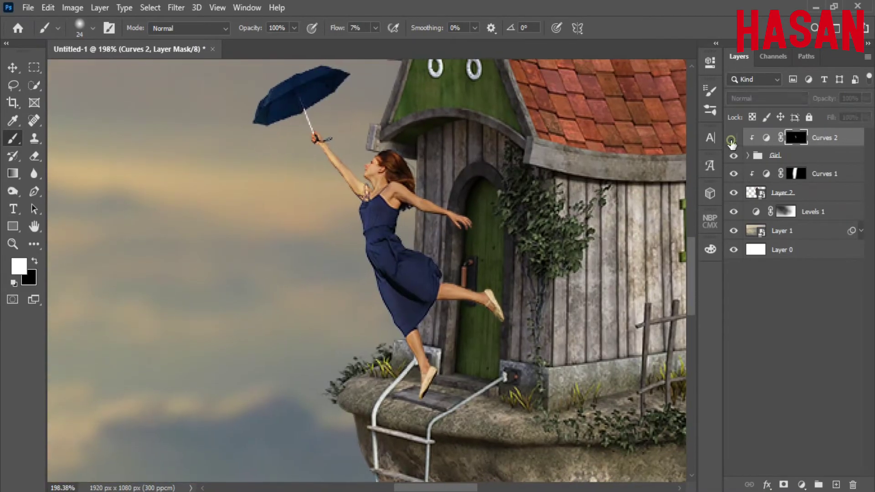
pyautogui.click(733, 138)
pyautogui.click(734, 137)
pyautogui.click(734, 137)
pyautogui.click(733, 138)
pyautogui.hotkey('ctrl', '0')
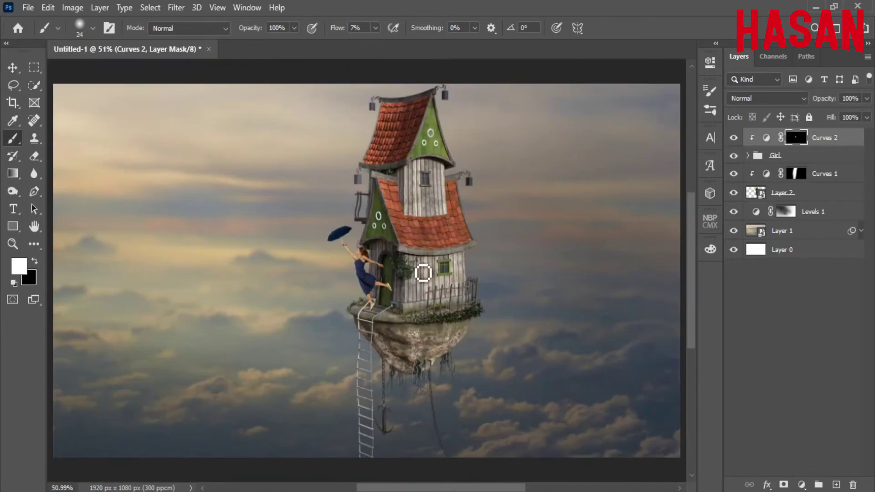
# - Convert the Girl group to a smart object
pyautogui.rightClick(802, 160)
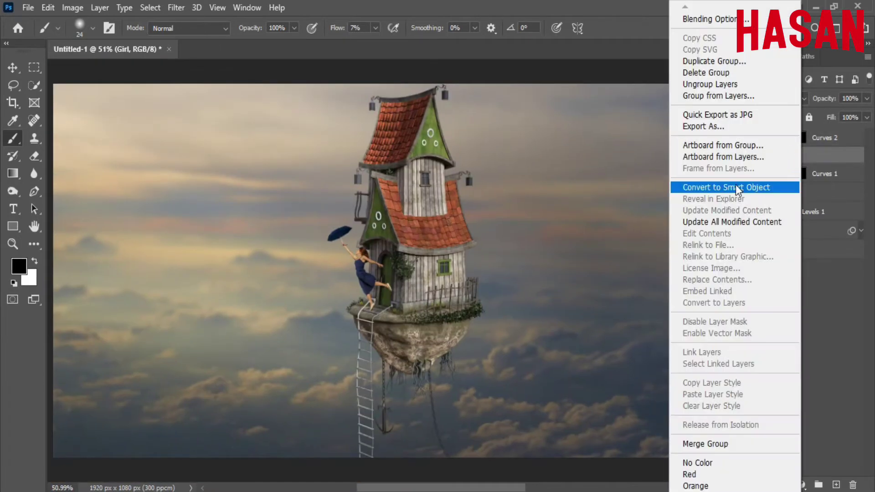
pyautogui.click(736, 186)
pyautogui.moveTo(349, 283); pyautogui.dragTo(447, 315)
pyautogui.moveTo(419, 250); pyautogui.dragTo(444, 324)
pyautogui.keyDown('ctrl'); pyautogui.click(755, 157); pyautogui.keyUp('ctrl')
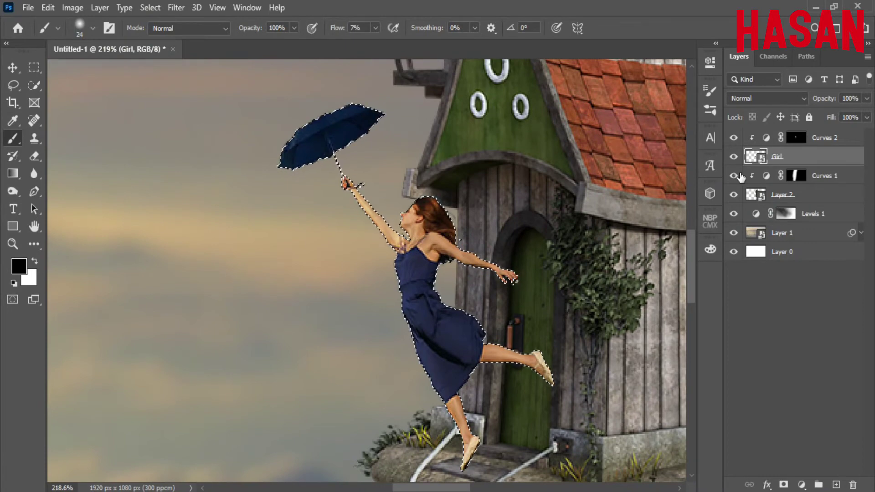
pyautogui.click(155, 7)
pyautogui.click(170, 37)
# - Create a new layer clipped to Girl in Overlay mode, filled with Overlay-neutral 50% gray
pyautogui.press('v')
pyautogui.click(100, 8)
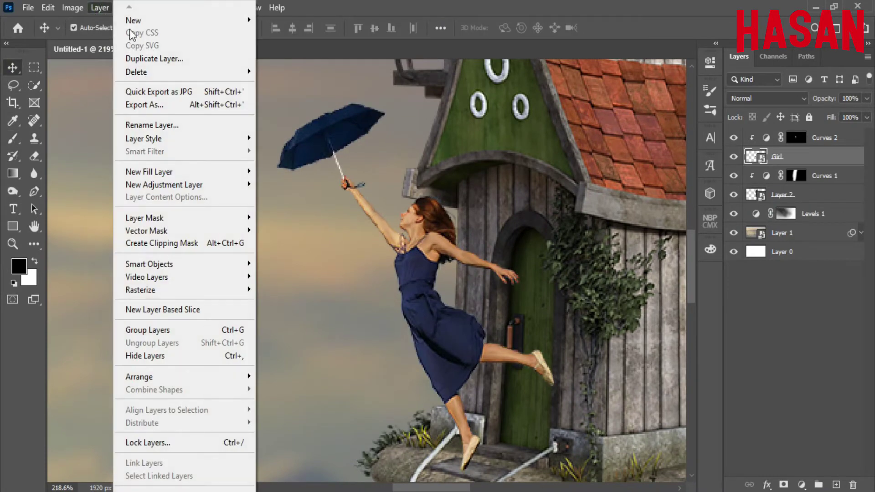
pyautogui.moveTo(137, 20)
pyautogui.click(285, 19)
pyautogui.click(546, 162)
pyautogui.click(568, 297)
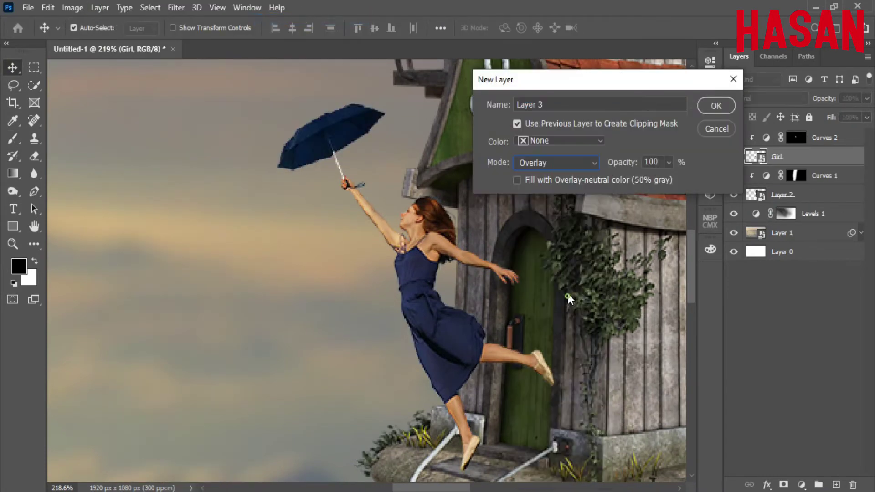
pyautogui.click(718, 105)
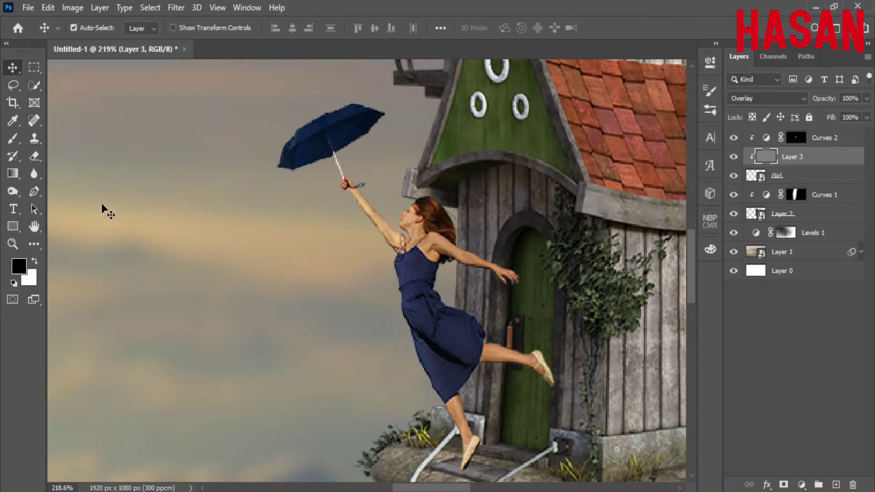
# - Dodge the midtones at 44% exposure with a 21 px brush along the woman's raised arm and legs on the gray layer
pyautogui.rightClick(13, 191)
pyautogui.click(59, 190)
pyautogui.scroll(4, 337, 237)
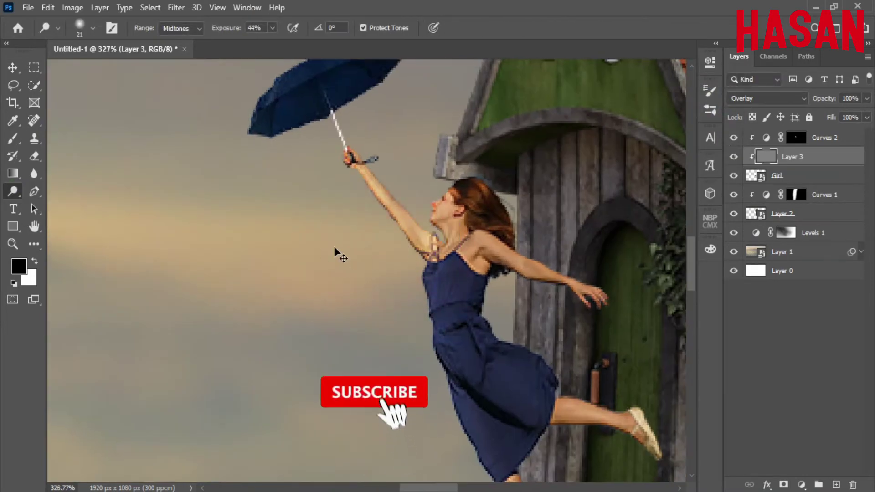
pyautogui.scroll(2, 340, 248)
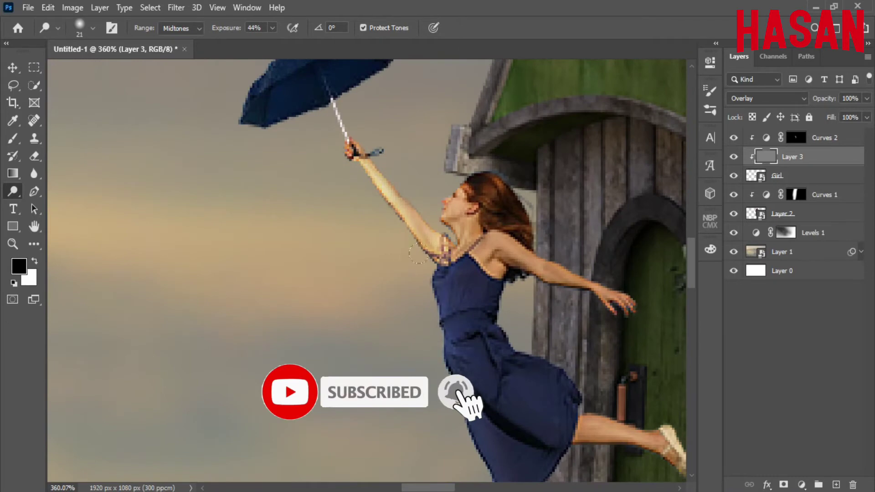
pyautogui.scroll(-2, 444, 338)
pyautogui.scroll(-2, 465, 333)
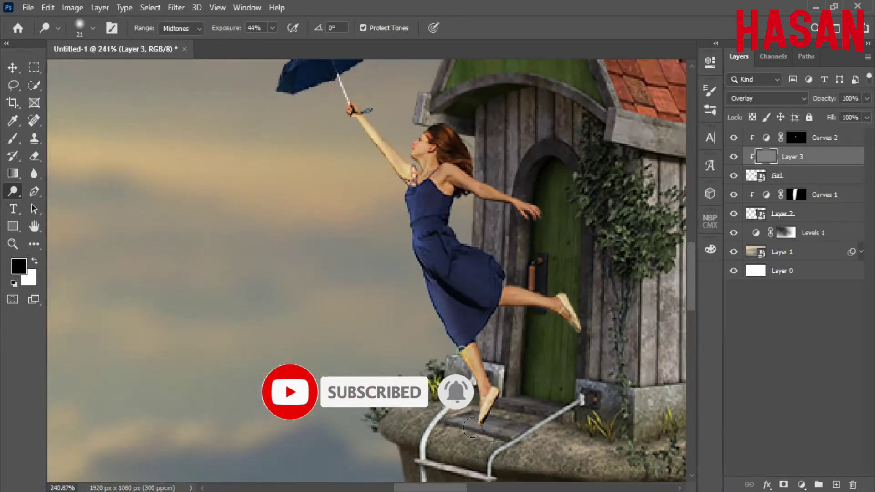
pyautogui.scroll(5, 356, 69)
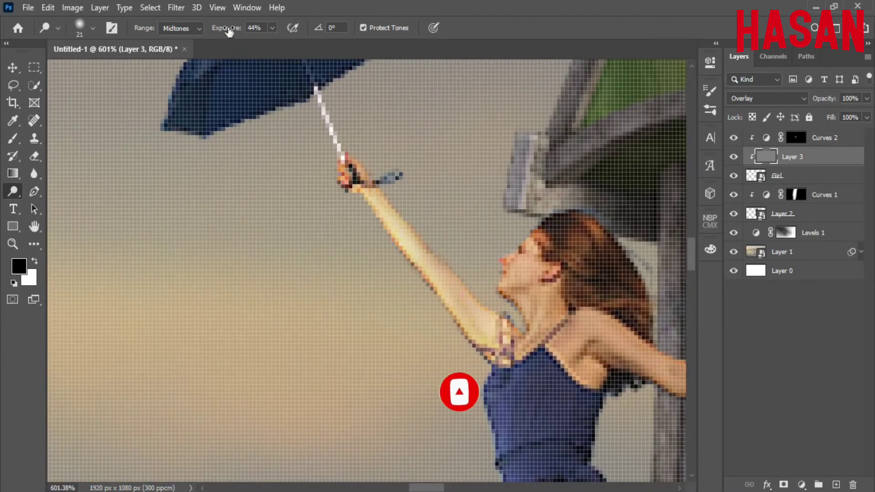
# - Reduce the Dodge exposure to 36% and lighten the woman's face
pyautogui.moveTo(229, 30); pyautogui.dragTo(226, 30)
pyautogui.moveTo(524, 255); pyautogui.dragTo(516, 282)
pyautogui.scroll(-3, 483, 201)
# - Dodge the umbrella's canopy at 36% exposure with a 13 px brush to strengthen its highlights
pyautogui.scroll(2, 356, 104)
pyautogui.moveTo(356, 103); pyautogui.dragTo(456, 146)
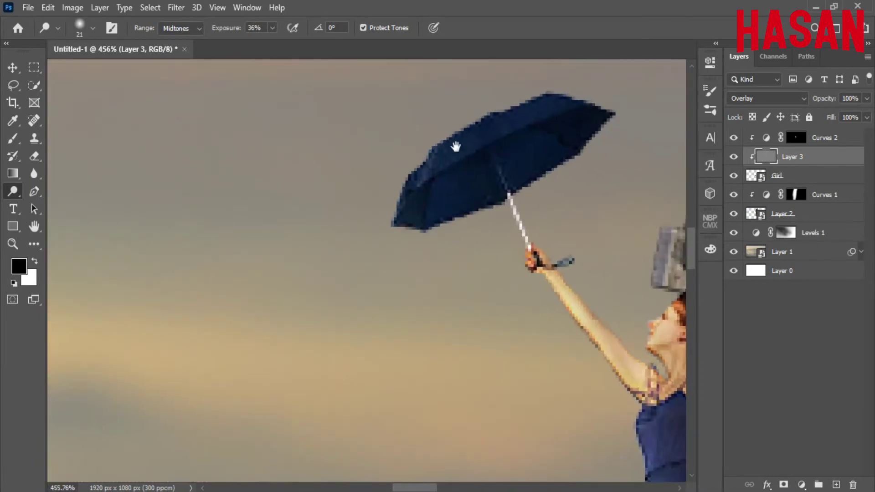
pyautogui.moveTo(485, 193); pyautogui.dragTo(452, 264)
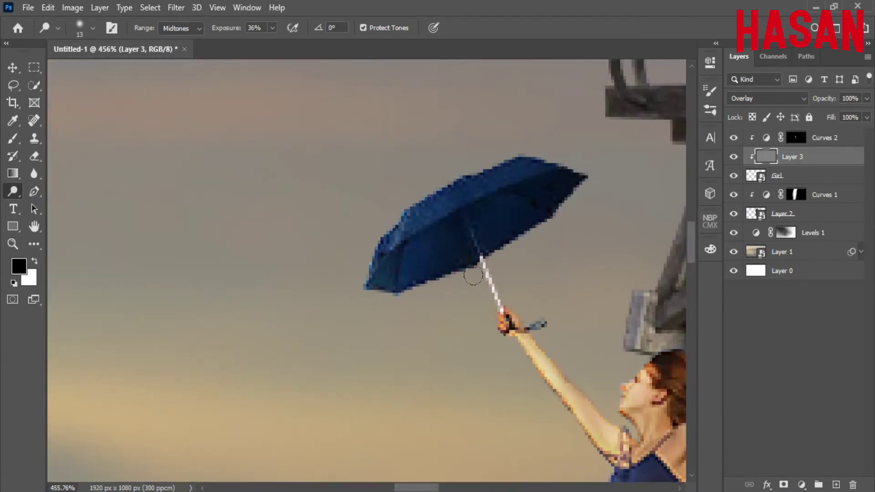
pyautogui.moveTo(499, 318)
pyautogui.mouseDown()
pyautogui.moveTo(511, 325)
pyautogui.moveTo(434, 307)
pyautogui.mouseUp()
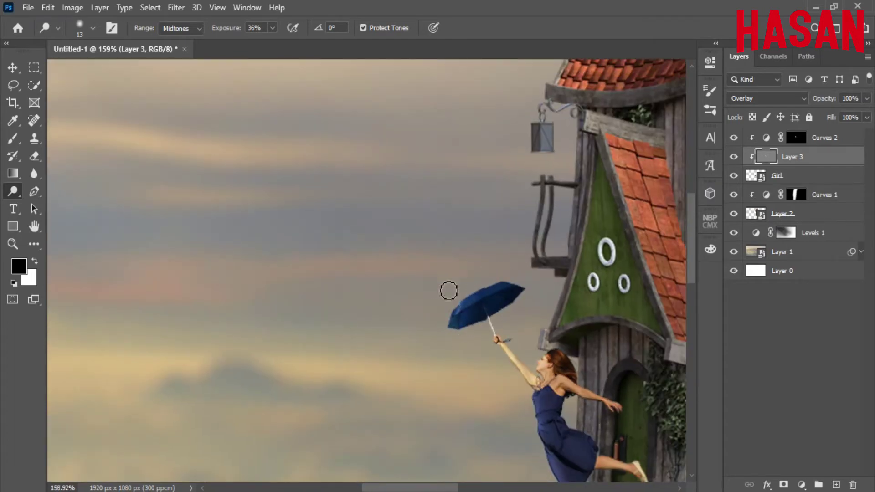
pyautogui.hotkey('ctrl', '0')
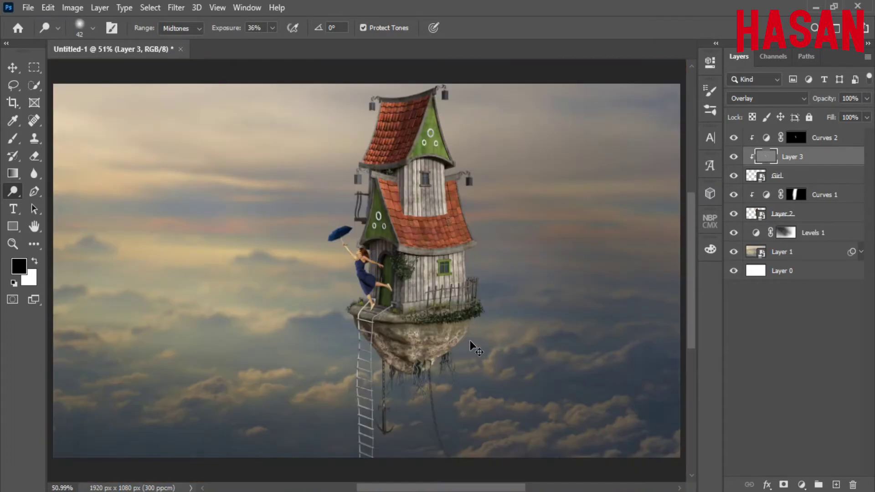
# - Rename Layer 2, the floating house layer, as House
pyautogui.keyDown('ctrl'); pyautogui.moveTo(374, 263); pyautogui.dragTo(425, 307); pyautogui.keyUp('ctrl')
pyautogui.moveTo(407, 379); pyautogui.dragTo(416, 308)
pyautogui.hotkey('ctrl', '0')
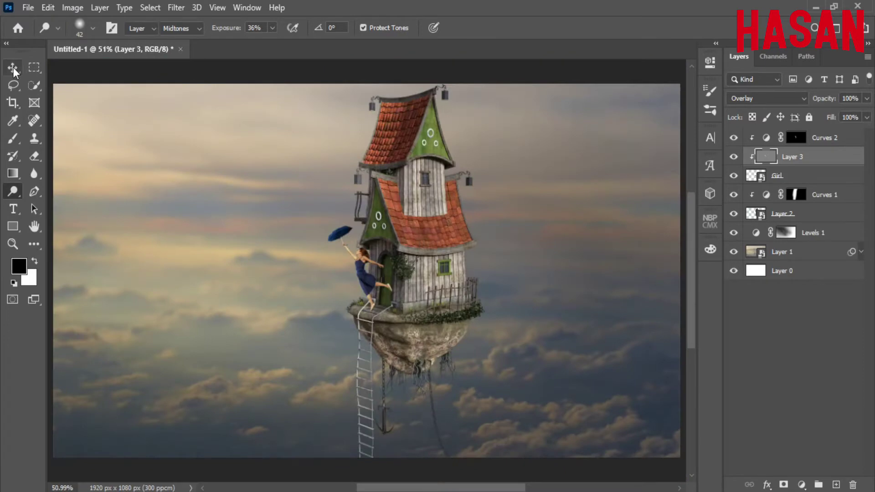
pyautogui.click(13, 67)
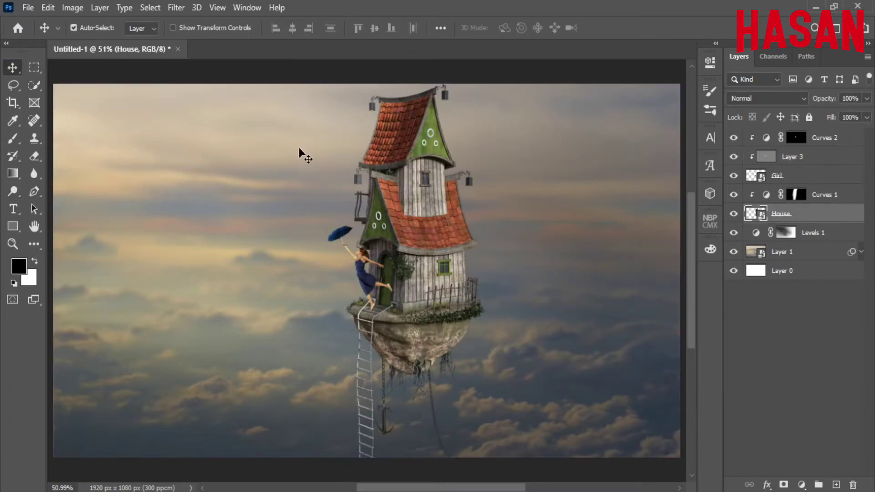
# - Create a new layer clipped to House in Overlay mode, filled with Overlay-neutral 50% gray
pyautogui.click(101, 8)
pyautogui.moveTo(132, 18)
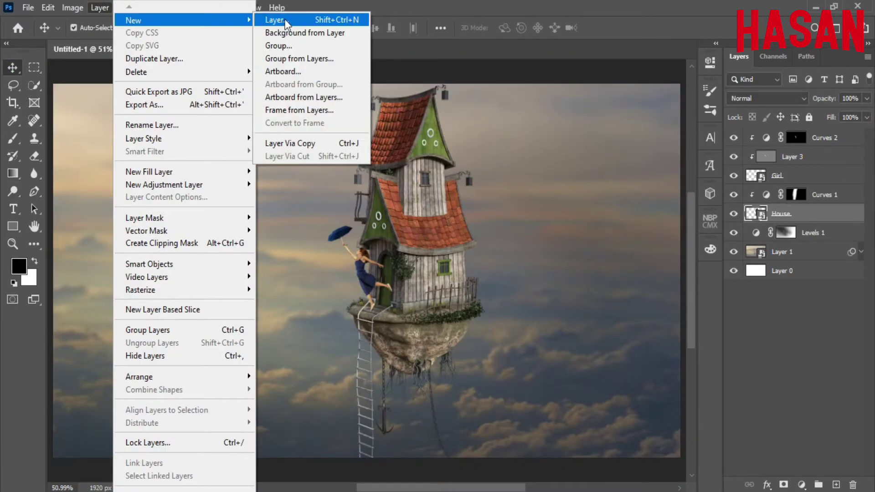
pyautogui.click(285, 19)
pyautogui.click(588, 165)
pyautogui.click(565, 298)
pyautogui.click(518, 179)
pyautogui.click(711, 106)
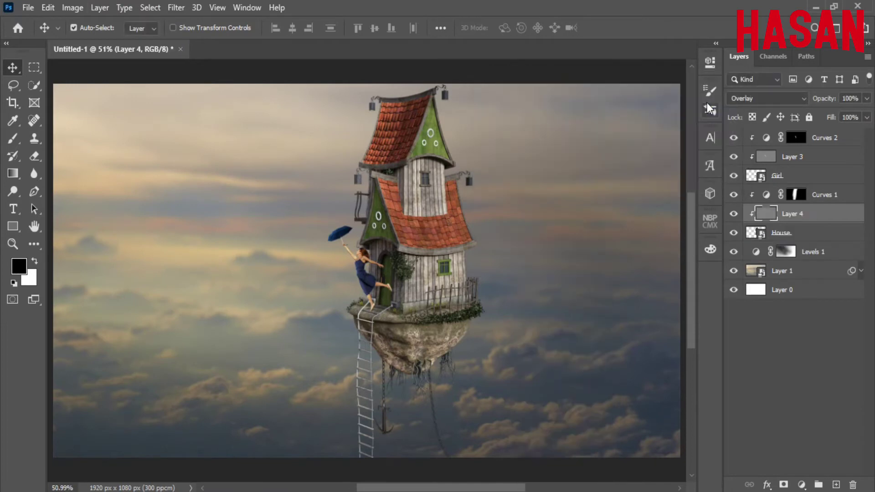
# - Dodge the midtones at 26% exposure along the left side of the house's roofs and walls on the new gray layer
pyautogui.press('b')
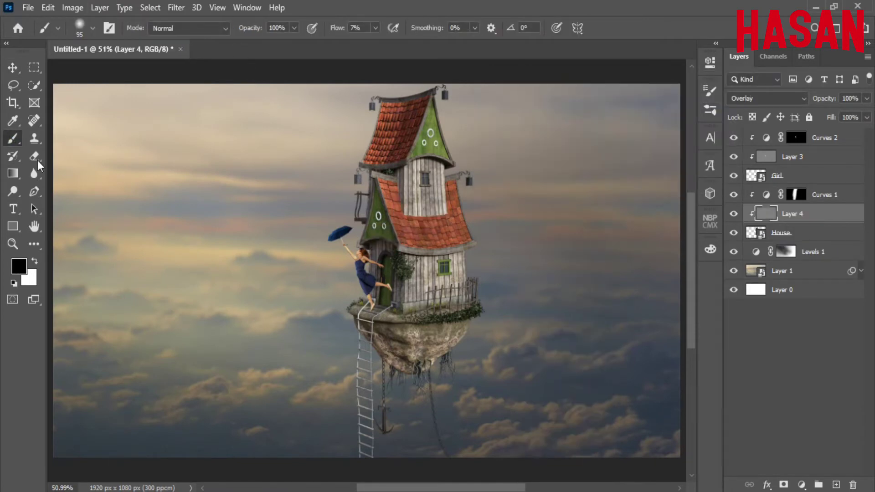
pyautogui.click(13, 192)
pyautogui.click(225, 28)
pyautogui.moveTo(415, 193); pyautogui.dragTo(421, 195)
pyautogui.moveTo(406, 191); pyautogui.dragTo(423, 217)
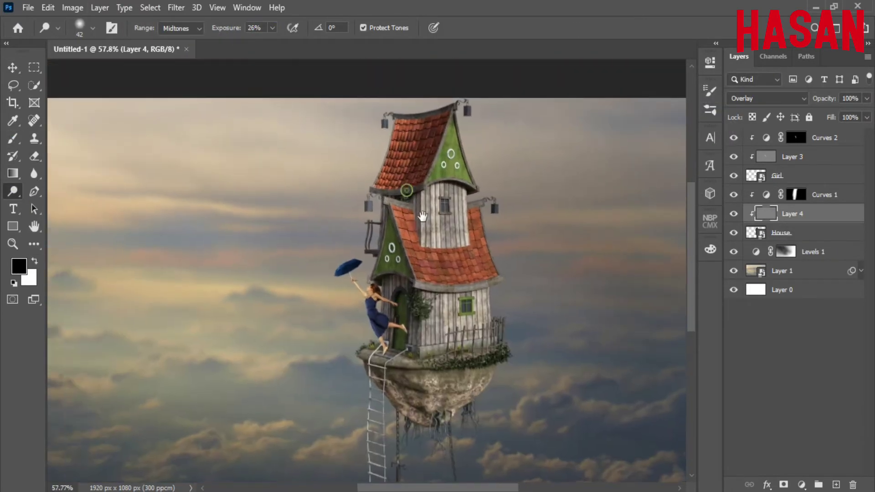
pyautogui.moveTo(391, 144); pyautogui.dragTo(415, 120)
pyautogui.moveTo(392, 205); pyautogui.dragTo(370, 360)
pyautogui.moveTo(366, 301); pyautogui.dragTo(391, 301)
pyautogui.moveTo(408, 233); pyautogui.dragTo(412, 154)
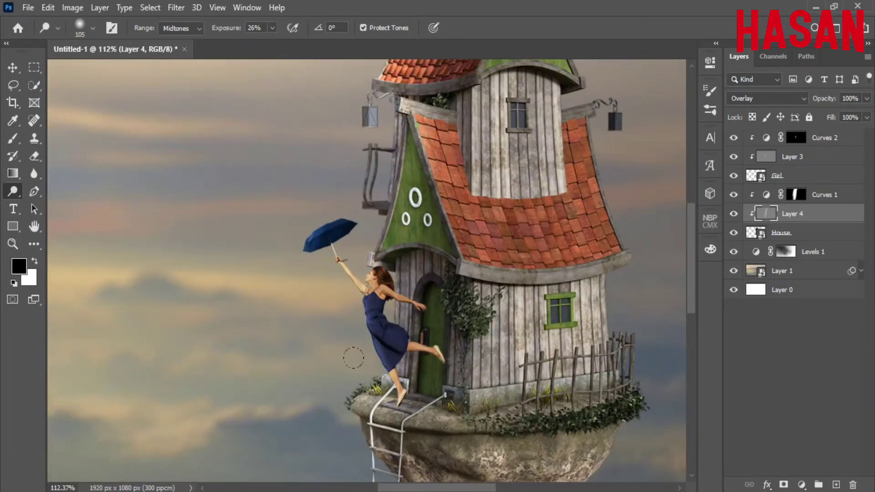
# - Dodge around the house's green gable, doorway and stone rim at 26% exposure with a 105 px brush
pyautogui.moveTo(437, 212); pyautogui.dragTo(433, 407)
pyautogui.moveTo(431, 161); pyautogui.dragTo(400, 242)
pyautogui.moveTo(407, 303); pyautogui.dragTo(425, 328)
pyautogui.moveTo(506, 388); pyautogui.dragTo(455, 387)
pyautogui.moveTo(455, 387)
pyautogui.mouseDown()
pyautogui.moveTo(388, 322)
pyautogui.moveTo(397, 314)
pyautogui.mouseUp()
pyautogui.scroll(5, 358, 336)
pyautogui.moveTo(387, 267); pyautogui.dragTo(379, 393)
pyautogui.moveTo(428, 364); pyautogui.dragTo(434, 343)
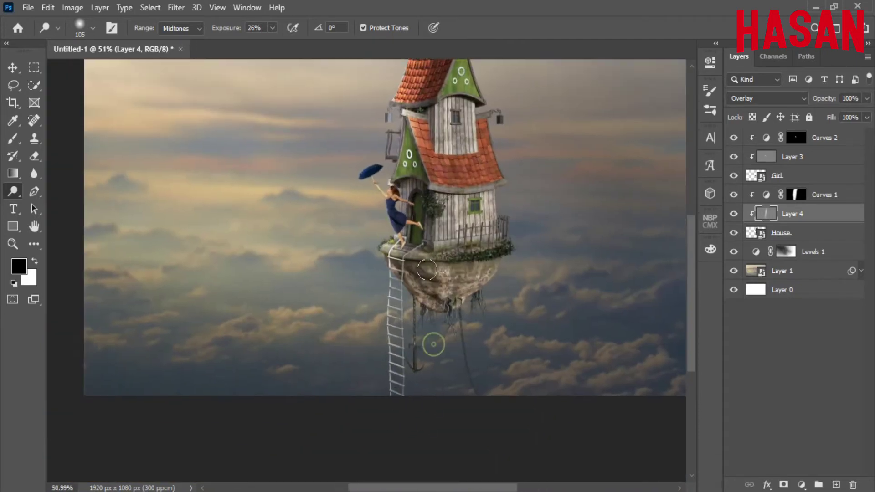
# - Lighten the rope ladder and the left edge of the rock and house with the Dodge tool, enlarging the brush to 140 px
pyautogui.moveTo(397, 284); pyautogui.dragTo(424, 243)
pyautogui.moveTo(394, 317); pyautogui.dragTo(380, 377)
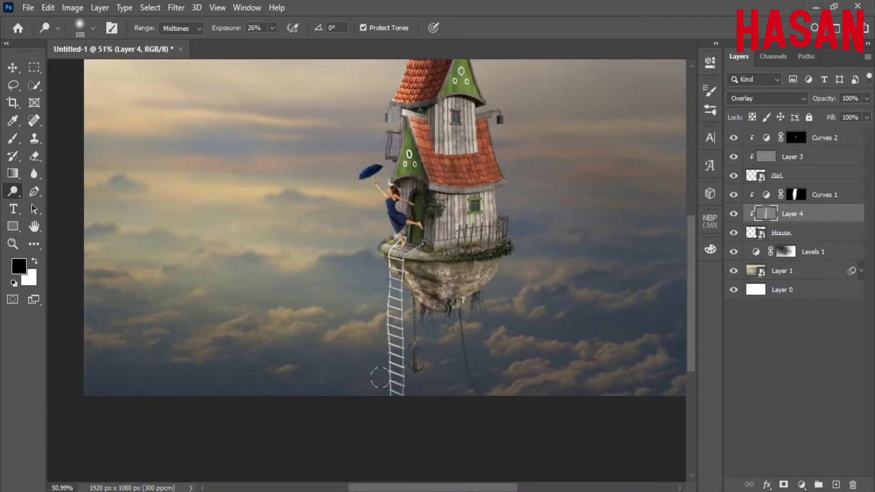
pyautogui.moveTo(387, 274); pyautogui.dragTo(409, 253)
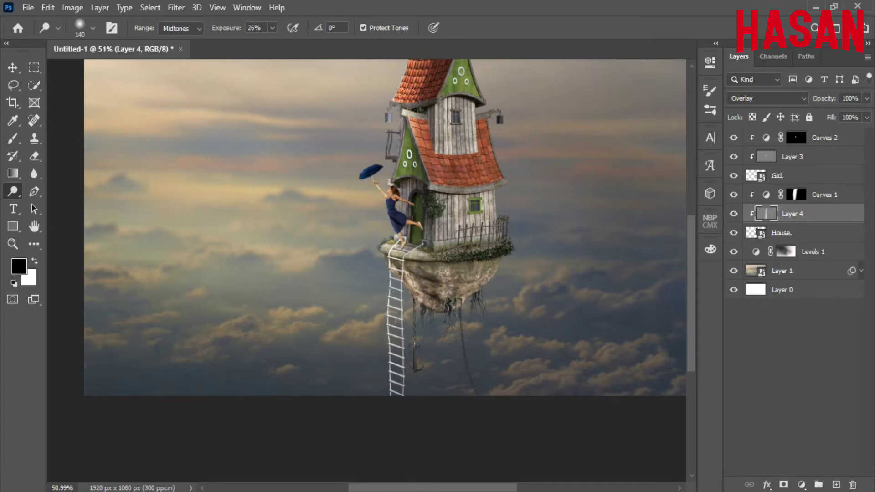
pyautogui.moveTo(409, 85)
pyautogui.mouseDown()
pyautogui.moveTo(424, 155)
pyautogui.moveTo(411, 305)
pyautogui.mouseUp()
pyautogui.moveTo(416, 205); pyautogui.dragTo(405, 292)
# - Burn the midtones on the house's right side at 11% exposure with a 384 px brush
pyautogui.scroll(-3, 403, 330)
pyautogui.moveTo(402, 329); pyautogui.dragTo(388, 286)
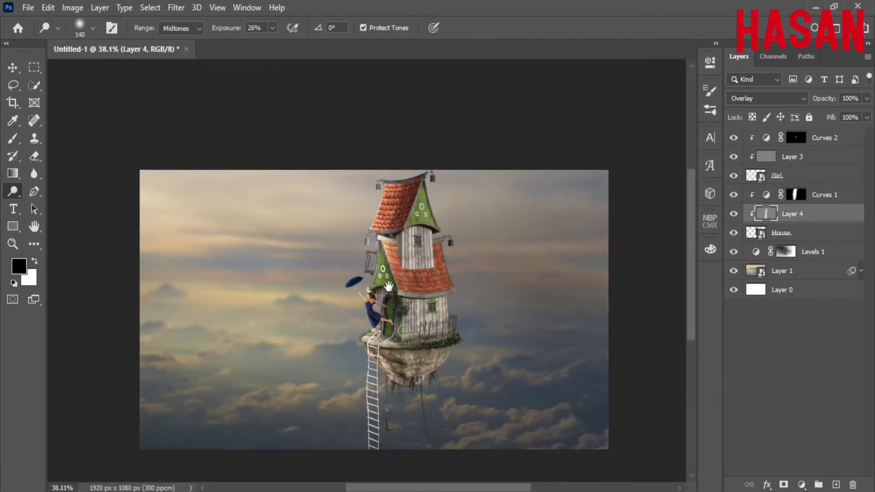
pyautogui.rightClick(13, 190)
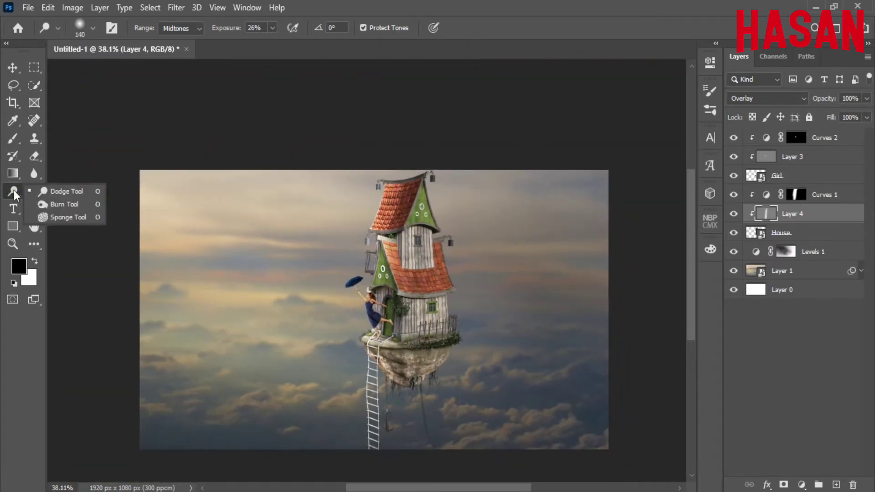
pyautogui.click(50, 204)
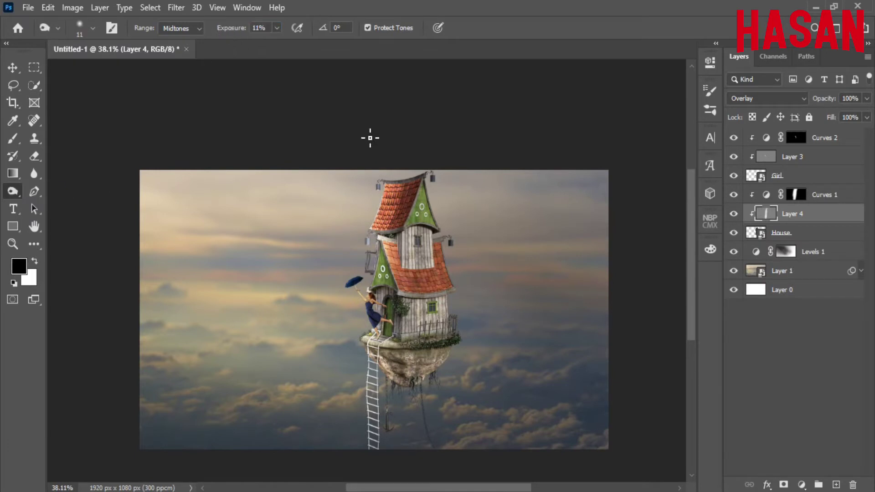
pyautogui.moveTo(458, 218); pyautogui.dragTo(483, 223)
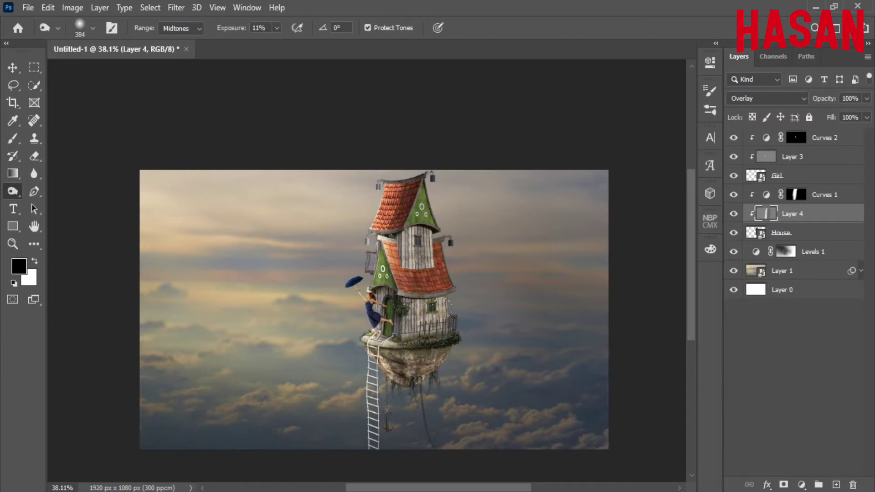
# - Dodge down the house's left side and ladder at 14% exposure with a large soft brush of about 413 px
pyautogui.rightClick(10, 191)
pyautogui.click(50, 192)
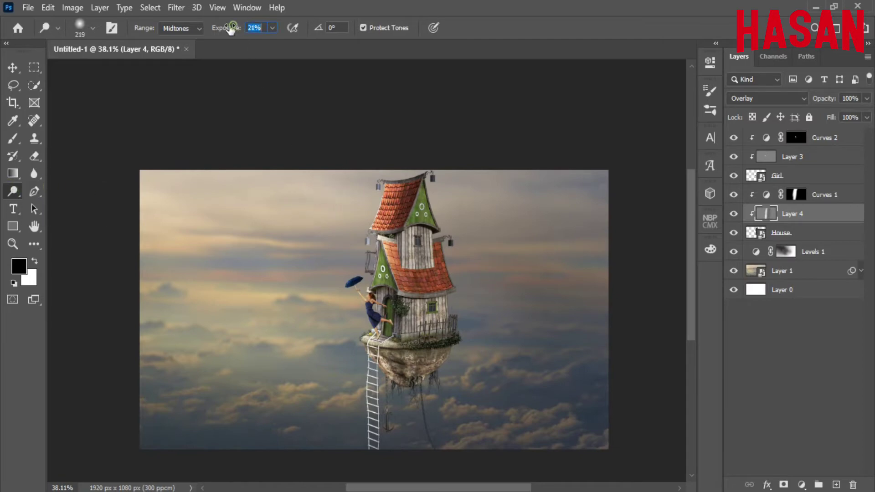
pyautogui.moveTo(295, 185); pyautogui.dragTo(312, 185)
pyautogui.moveTo(383, 169); pyautogui.dragTo(345, 442)
pyautogui.moveTo(378, 145); pyautogui.dragTo(324, 379)
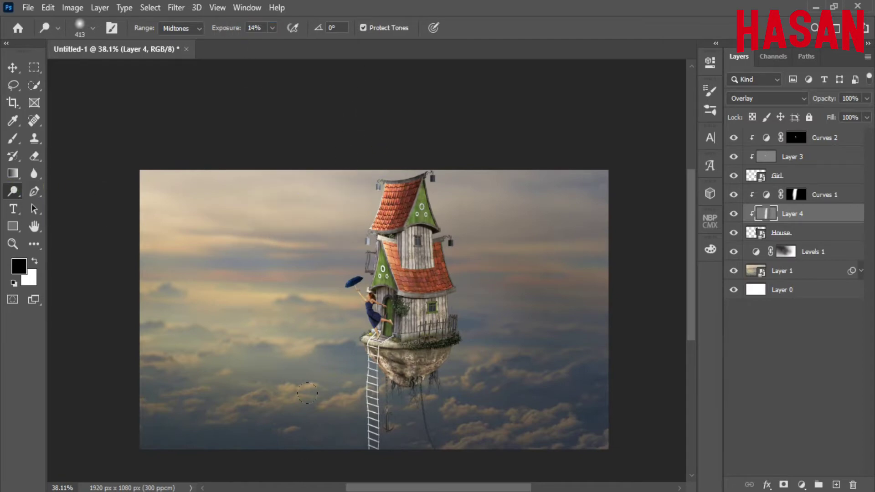
pyautogui.hotkey('ctrl', '0')
pyautogui.moveTo(335, 268); pyautogui.dragTo(291, 277)
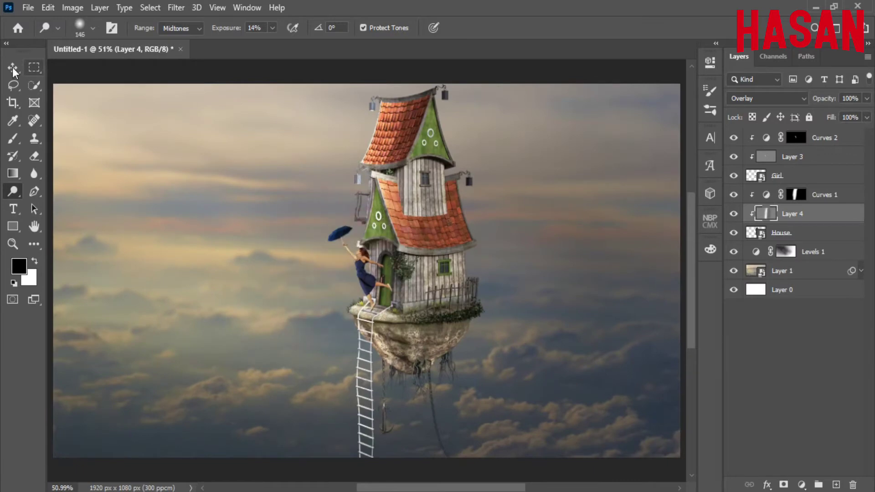
# - Add a new layer above Curves 1 and paint a soft black shadow spot under the woman's front foot with a 46 px brush
pyautogui.click(13, 68)
pyautogui.click(807, 178)
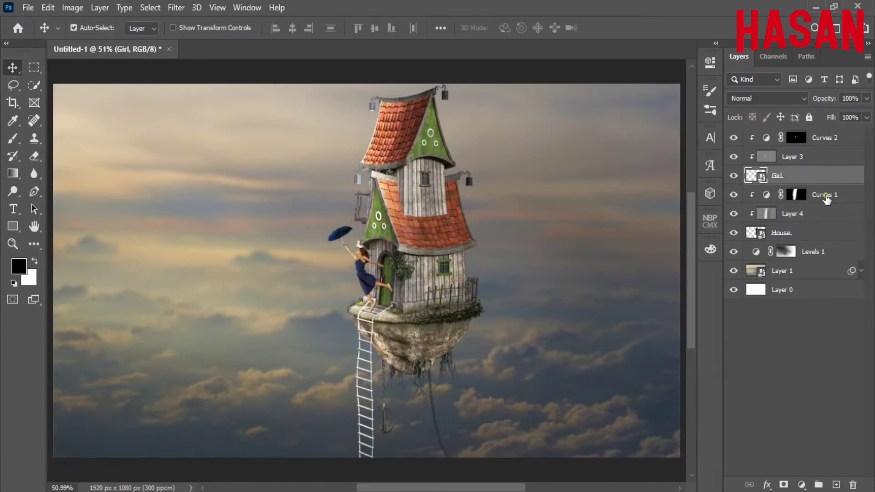
pyautogui.click(796, 194)
pyautogui.click(835, 485)
pyautogui.moveTo(341, 289)
pyautogui.mouseDown()
pyautogui.moveTo(413, 326)
pyautogui.moveTo(478, 327)
pyautogui.mouseUp()
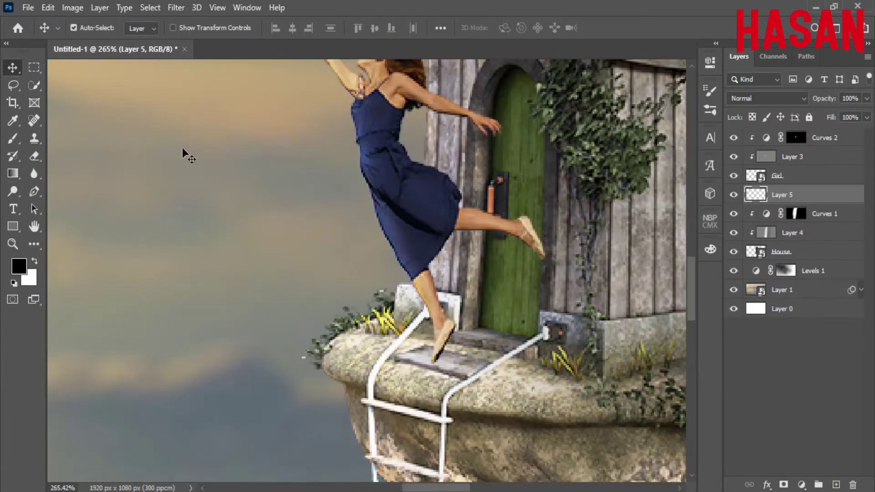
pyautogui.click(13, 139)
pyautogui.moveTo(514, 279)
pyautogui.mouseDown()
pyautogui.moveTo(463, 298)
pyautogui.moveTo(470, 299)
pyautogui.mouseUp()
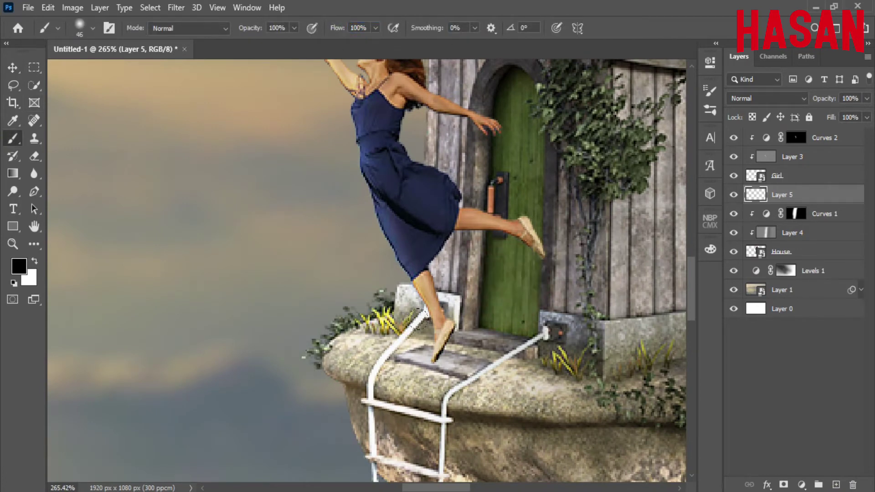
pyautogui.moveTo(406, 353); pyautogui.dragTo(474, 365)
# - Squash the shadow spot to about 40% of its height and position it beneath the front foot
pyautogui.click(11, 67)
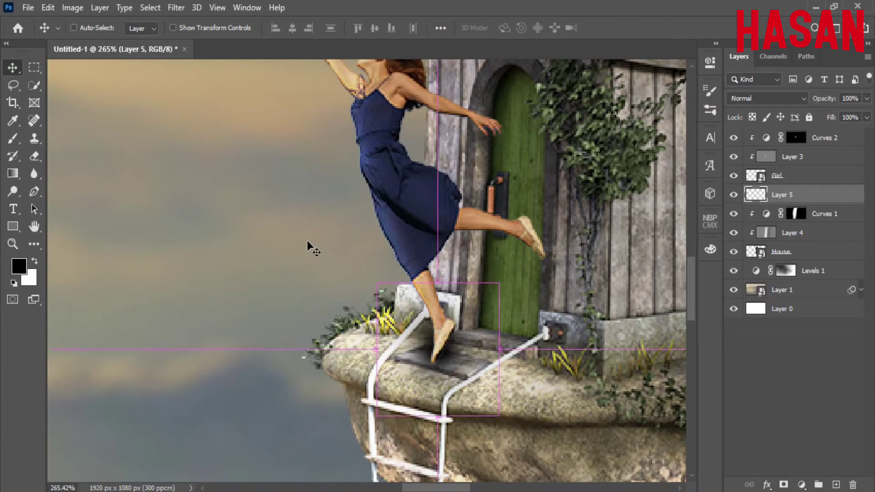
pyautogui.hotkey('ctrl', 't')
pyautogui.moveTo(437, 415); pyautogui.dragTo(439, 336)
pyautogui.moveTo(446, 305); pyautogui.dragTo(458, 358)
pyautogui.scroll(-6, 496, 310)
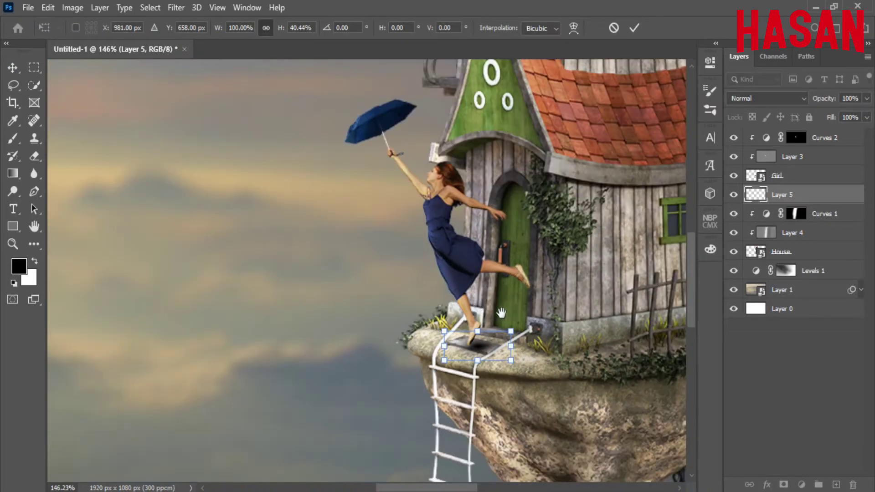
# - Rotate and distort the shadow so it stretches from the front foot along the doorstep, with a width of about 187%
pyautogui.scroll(8, 519, 332)
pyautogui.moveTo(356, 302); pyautogui.dragTo(362, 305)
pyautogui.moveTo(429, 274)
pyautogui.mouseDown()
pyautogui.moveTo(456, 243)
pyautogui.moveTo(485, 239)
pyautogui.moveTo(427, 268)
pyautogui.mouseUp()
pyautogui.moveTo(428, 339); pyautogui.dragTo(447, 313)
pyautogui.moveTo(279, 274); pyautogui.dragTo(292, 294)
pyautogui.moveTo(429, 260); pyautogui.dragTo(450, 231)
pyautogui.moveTo(440, 237); pyautogui.dragTo(466, 233)
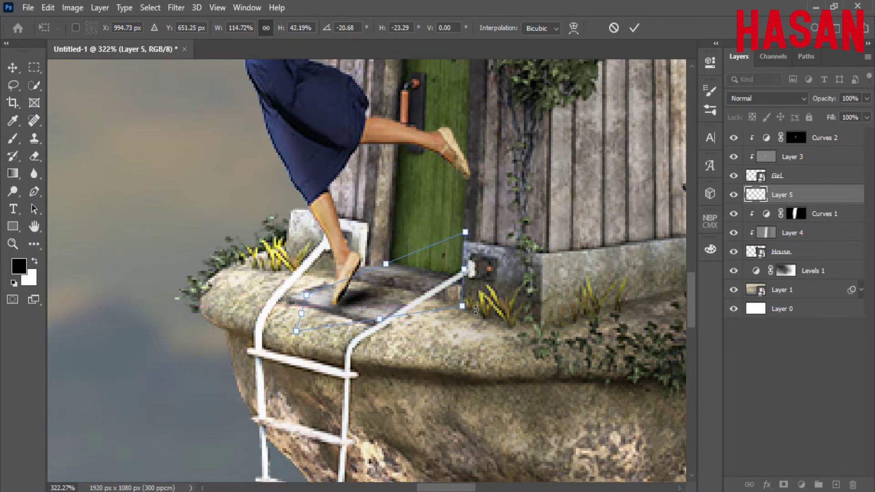
pyautogui.moveTo(463, 306); pyautogui.dragTo(567, 289)
pyautogui.moveTo(403, 291); pyautogui.dragTo(398, 293)
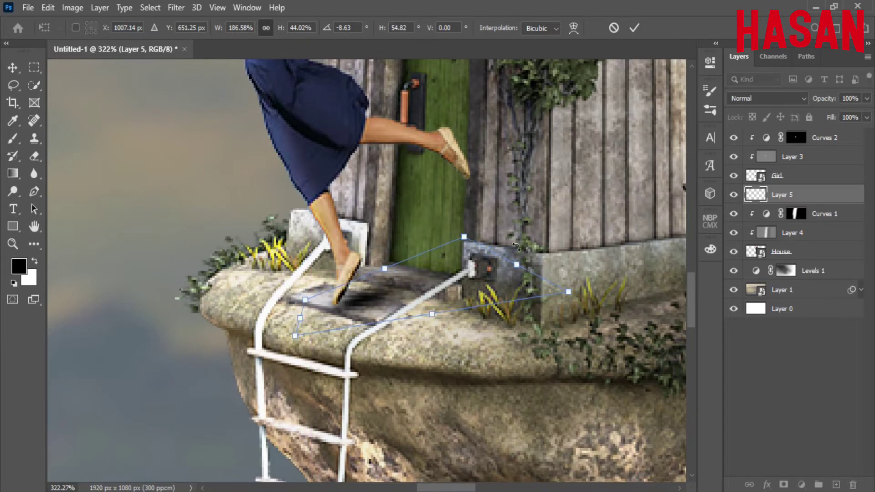
pyautogui.click(634, 28)
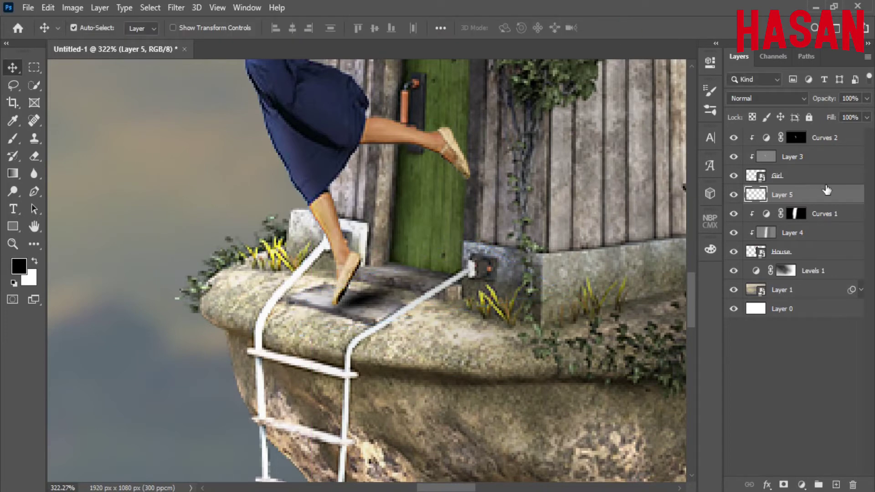
# - Nudge the Girl layer together with Layer 3 and Curves 2 about 5 px right and slightly down onto the doorstep
pyautogui.click(817, 175)
pyautogui.keyDown('shift'); pyautogui.click(832, 138); pyautogui.keyUp('shift')
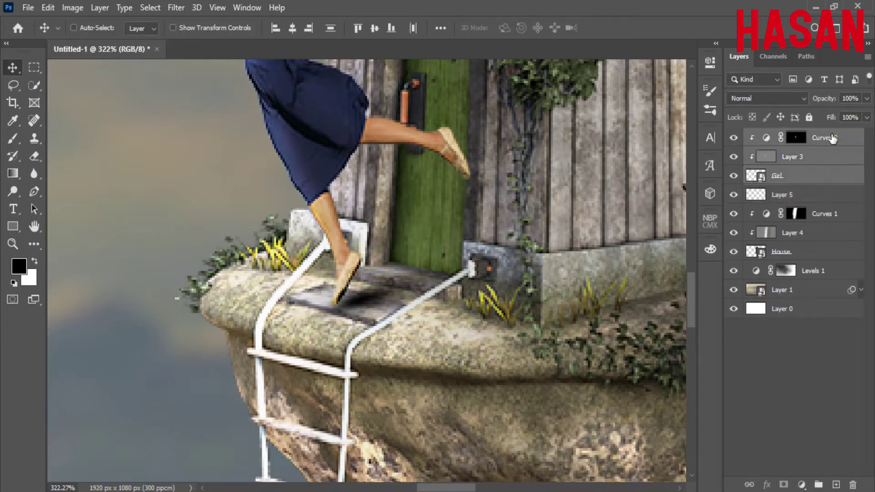
pyautogui.hotkey('ctrl', 't')
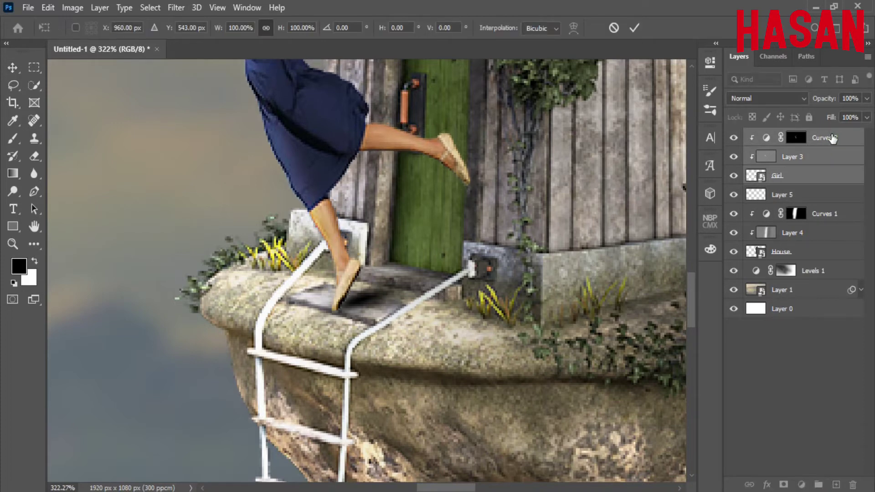
pyautogui.press('Right')
pyautogui.press('Right')
pyautogui.press('Right')
pyautogui.press('Right')
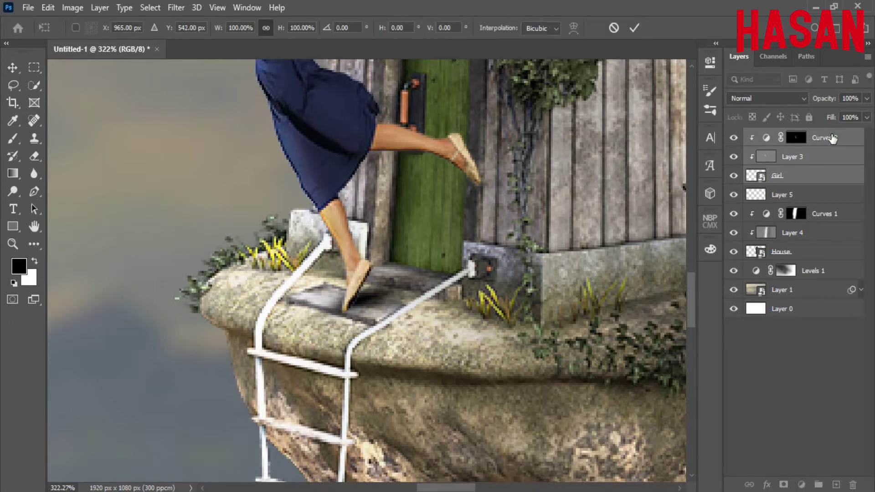
pyautogui.press('Up')
pyautogui.click(633, 29)
# - Nudge the shadow on Layer 5 under the moved foot, to X 1010.50 px and Y 653 px
pyautogui.hotkey('alt', '[')
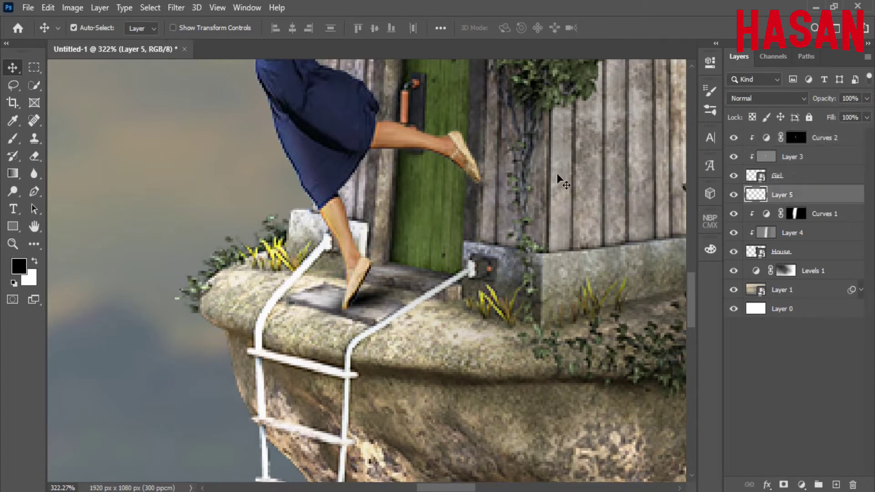
pyautogui.hotkey('ctrl', 't')
pyautogui.press('Right')
pyautogui.press('Right')
pyautogui.press('Right')
pyautogui.press('Right')
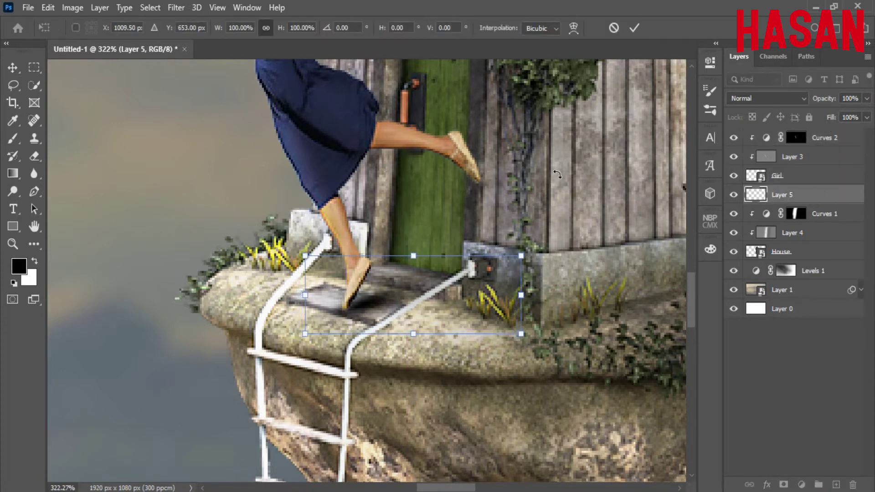
pyautogui.press('Down')
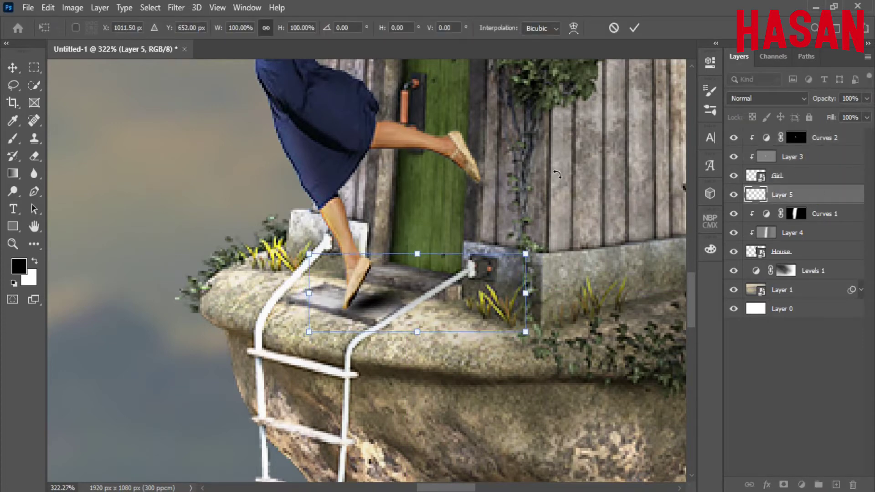
pyautogui.press('Down')
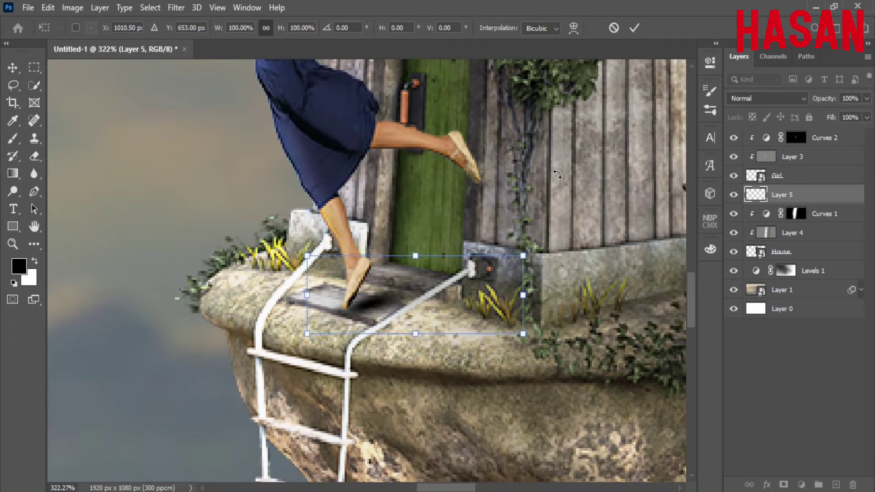
pyautogui.press('Return')
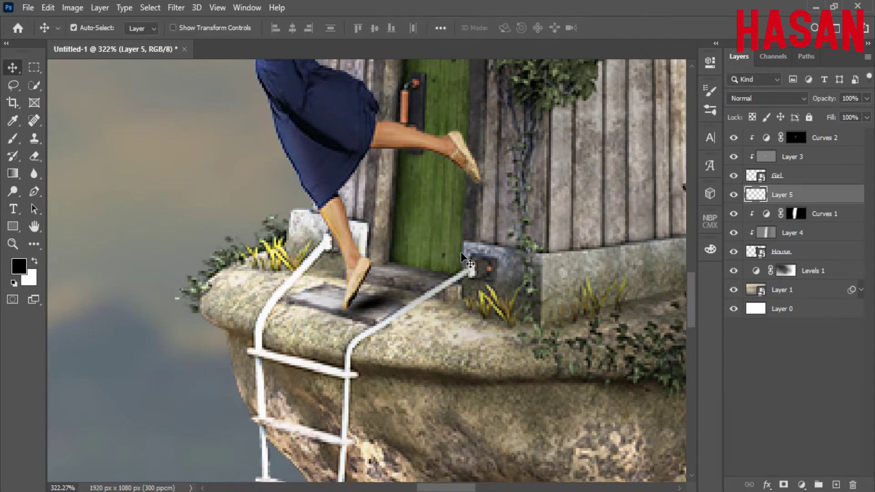
# - Bring the mushroom-roofed tree house image into the composition as a new layer above Curves 2
pyautogui.hotkey('ctrl', '0')
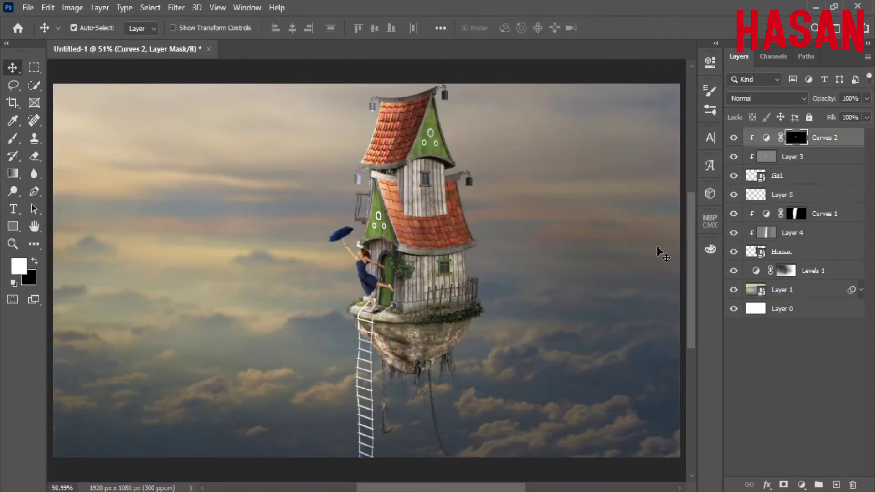
pyautogui.moveTo(469, 491)
pyautogui.click(396, 452)
pyautogui.moveTo(440, 71); pyautogui.dragTo(750, 9)
pyautogui.moveTo(702, 277); pyautogui.dragTo(321, 293)
pyautogui.click(827, 7)
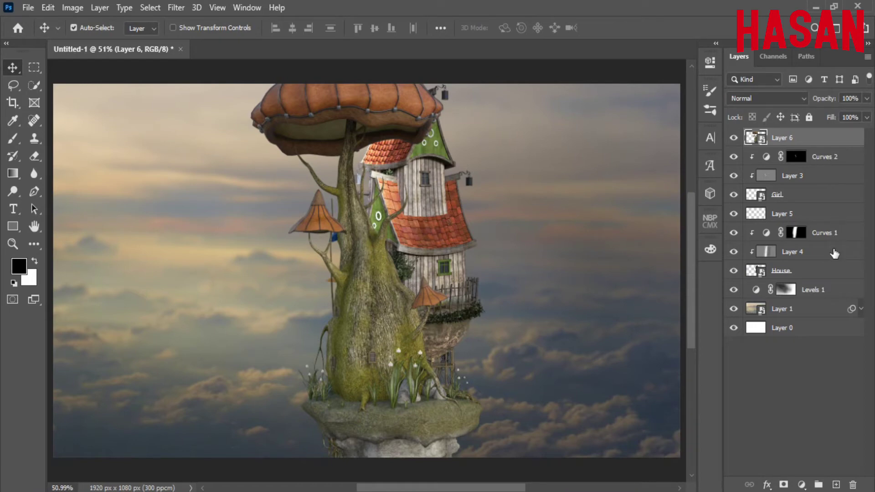
# - Move the tree house layer below House, scale it to 2.51%, and place it right of the main house at X 1477.75 px, Y 379 px
pyautogui.moveTo(851, 139); pyautogui.dragTo(816, 279)
pyautogui.hotkey('ctrl', 't')
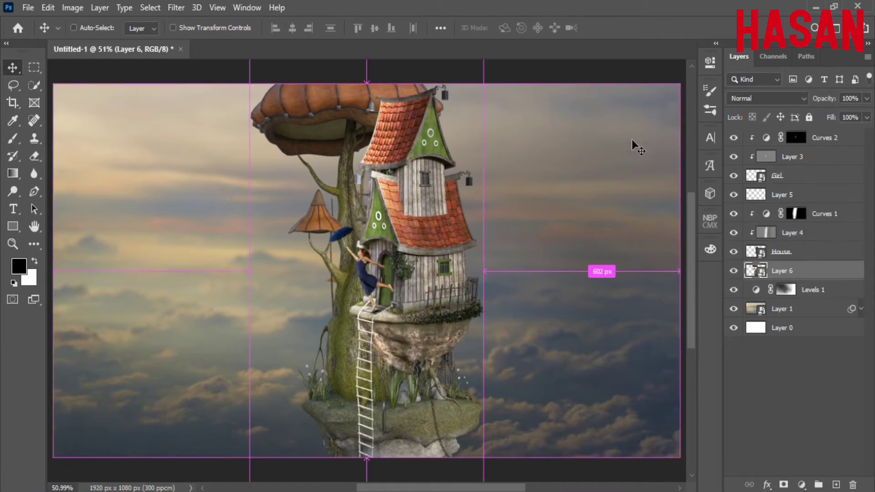
pyautogui.moveTo(483, 273); pyautogui.dragTo(603, 220)
pyautogui.moveTo(578, 249); pyautogui.dragTo(549, 244)
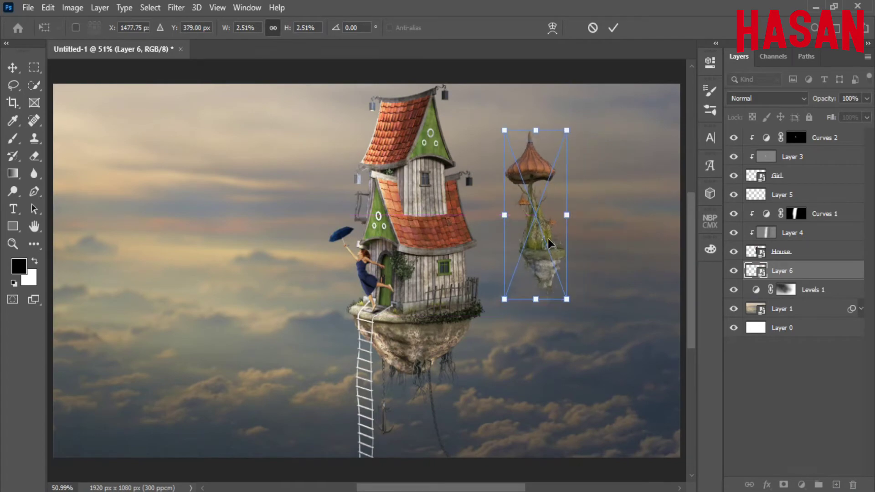
pyautogui.click(615, 29)
pyautogui.scroll(2, 578, 288)
pyautogui.scroll(-1, 578, 288)
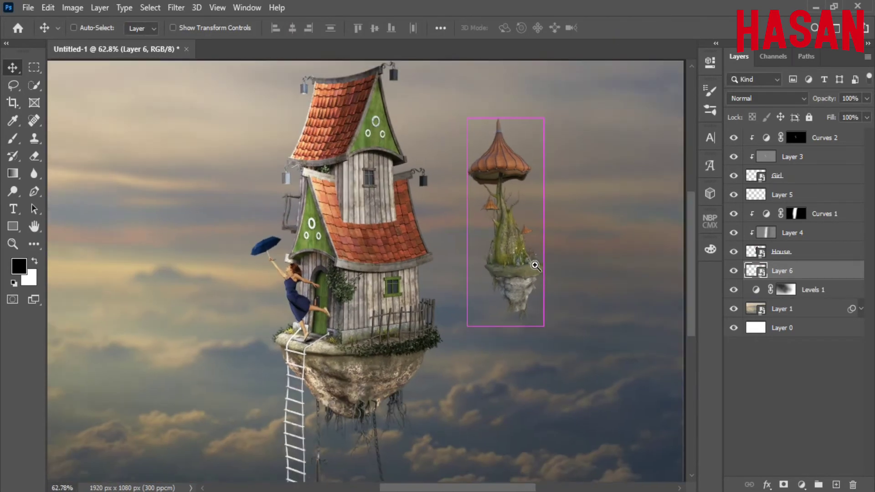
pyautogui.scroll(-2, 535, 266)
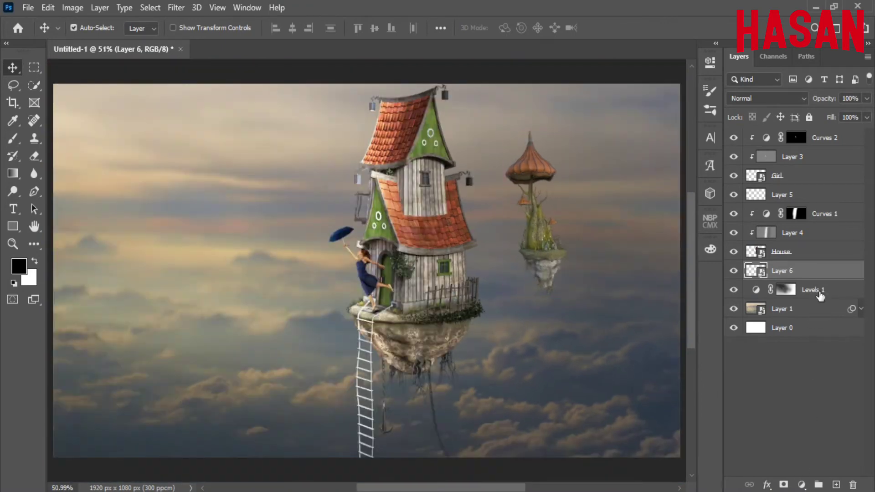
# - Apply a Levels adjustment to the tree house on Layer 6 with output levels of 5 and 220
pyautogui.click(72, 7)
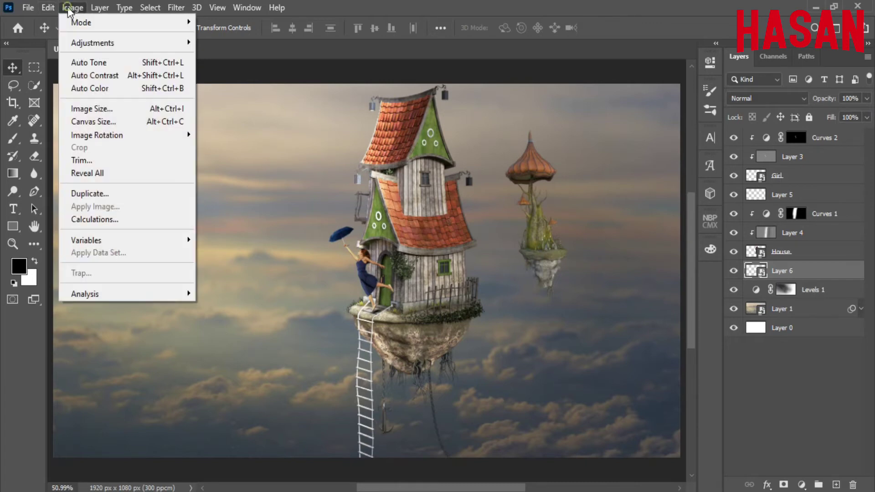
pyautogui.moveTo(92, 42)
pyautogui.click(269, 55)
pyautogui.moveTo(429, 65); pyautogui.dragTo(284, 132)
pyautogui.moveTo(189, 346); pyautogui.dragTo(165, 344)
pyautogui.moveTo(327, 343); pyautogui.dragTo(304, 344)
pyautogui.moveTo(166, 286)
pyautogui.mouseDown()
pyautogui.moveTo(174, 287)
pyautogui.moveTo(149, 280)
pyautogui.mouseUp()
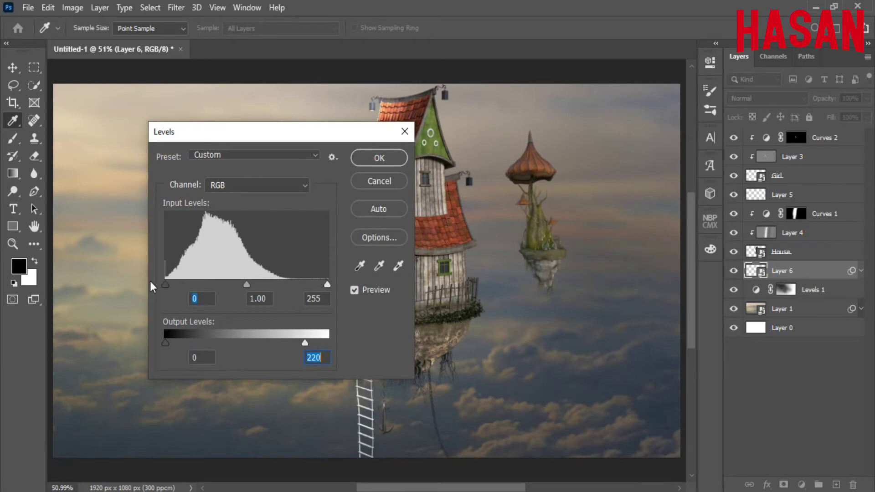
pyautogui.moveTo(320, 286); pyautogui.dragTo(327, 284)
pyautogui.moveTo(245, 284)
pyautogui.mouseDown()
pyautogui.moveTo(254, 286)
pyautogui.moveTo(246, 284)
pyautogui.mouseUp()
pyautogui.moveTo(172, 344); pyautogui.dragTo(169, 343)
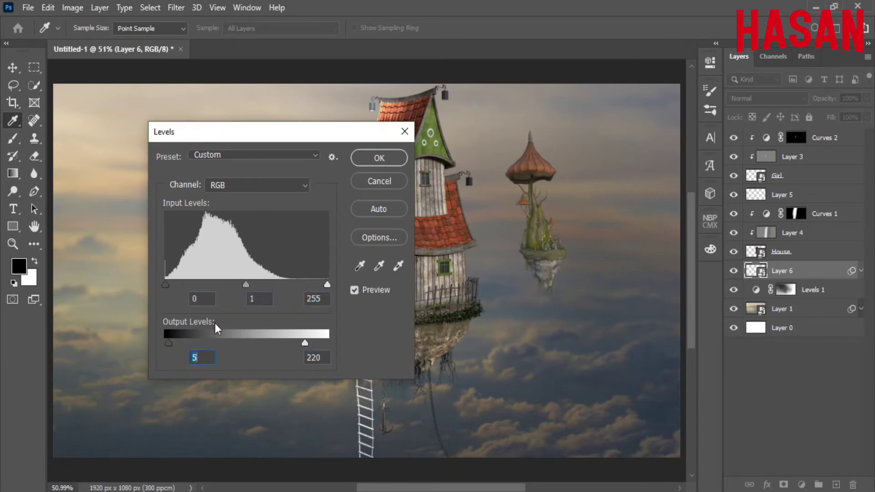
# - Brighten the tree house in Levels with midtones at about 1.09 and the white input at 246, then apply the adjustment
pyautogui.moveTo(245, 286); pyautogui.dragTo(242, 285)
pyautogui.moveTo(313, 285); pyautogui.dragTo(321, 285)
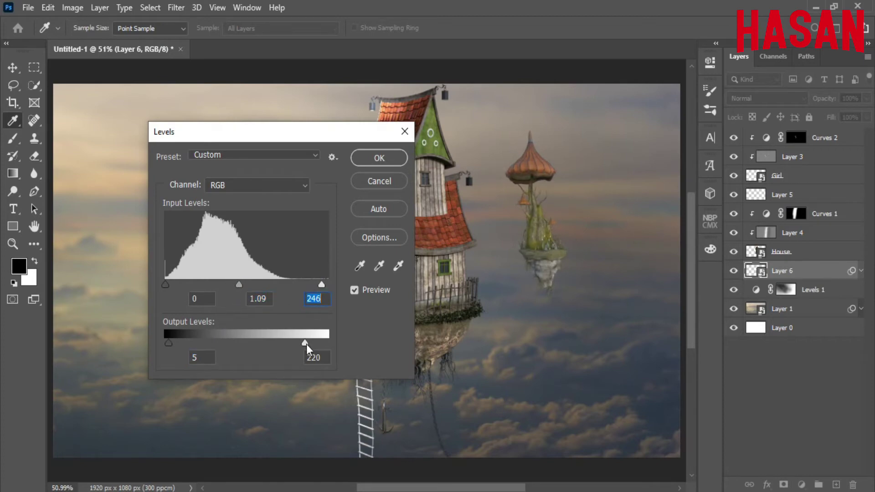
pyautogui.moveTo(301, 344); pyautogui.dragTo(302, 344)
pyautogui.moveTo(239, 284); pyautogui.dragTo(241, 286)
pyautogui.click(378, 158)
# - Examine the small tree house up close and against the whole scene, checking the effect of its Levels smart filter
pyautogui.click(863, 272)
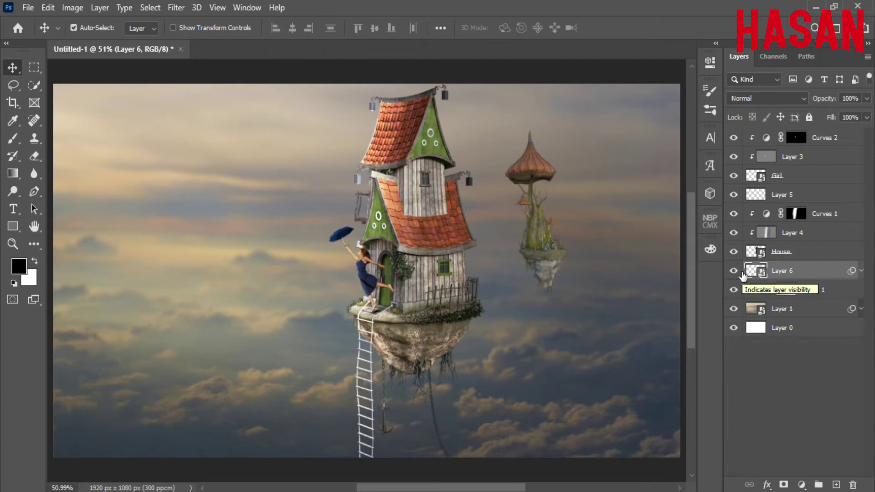
pyautogui.moveTo(533, 199); pyautogui.dragTo(617, 315)
pyautogui.moveTo(541, 291); pyautogui.dragTo(482, 243)
pyautogui.click(861, 272)
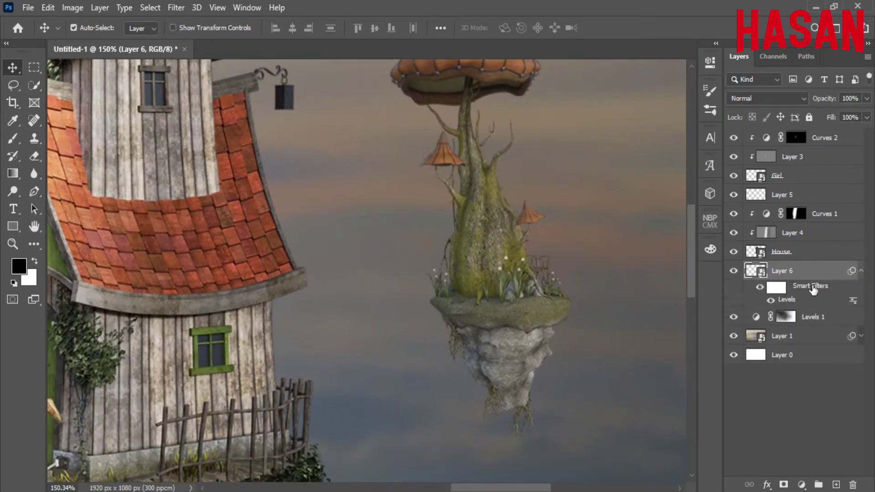
pyautogui.click(772, 301)
pyautogui.hotkey('ctrl', '0')
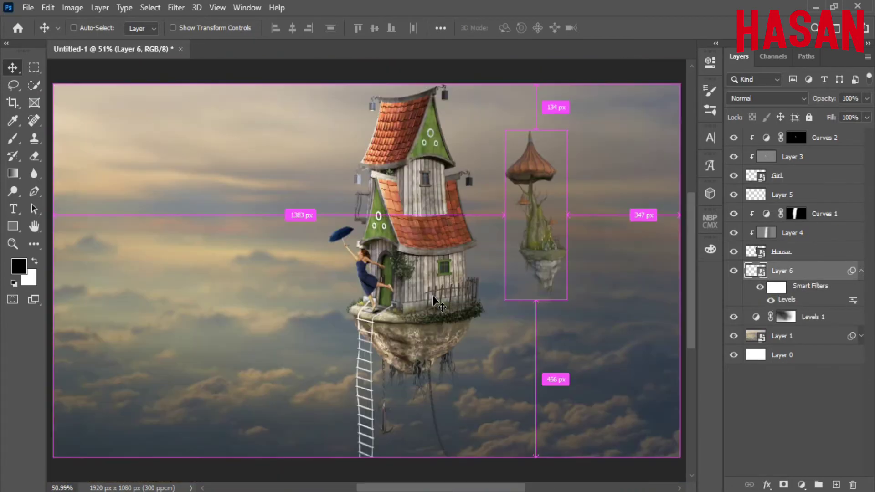
pyautogui.moveTo(525, 219); pyautogui.dragTo(567, 250)
pyautogui.click(861, 271)
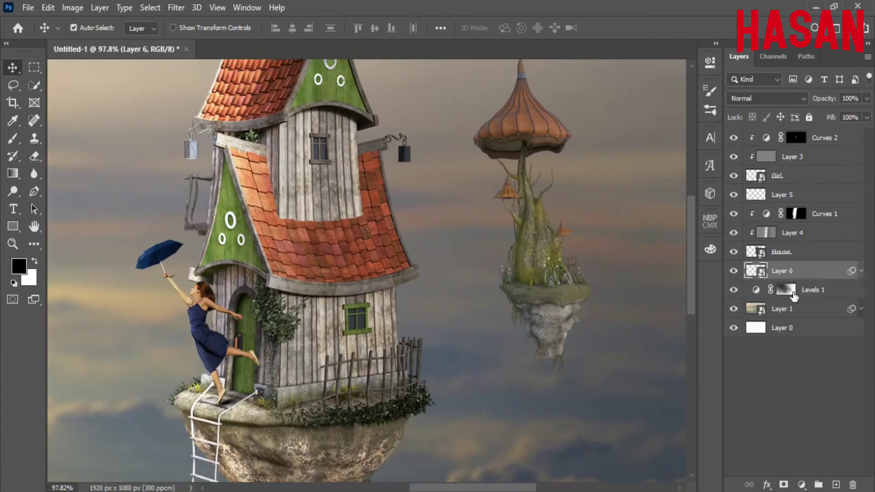
# - Add a Curves adjustment clipped to the tree house layer and pull the white point inward to brighten it strongly
pyautogui.click(801, 484)
pyautogui.click(809, 311)
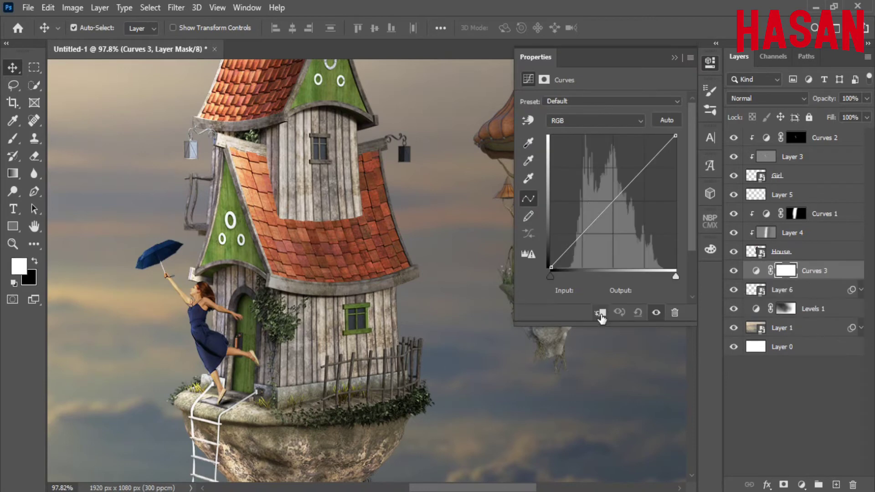
pyautogui.click(600, 313)
pyautogui.moveTo(467, 217); pyautogui.dragTo(282, 253)
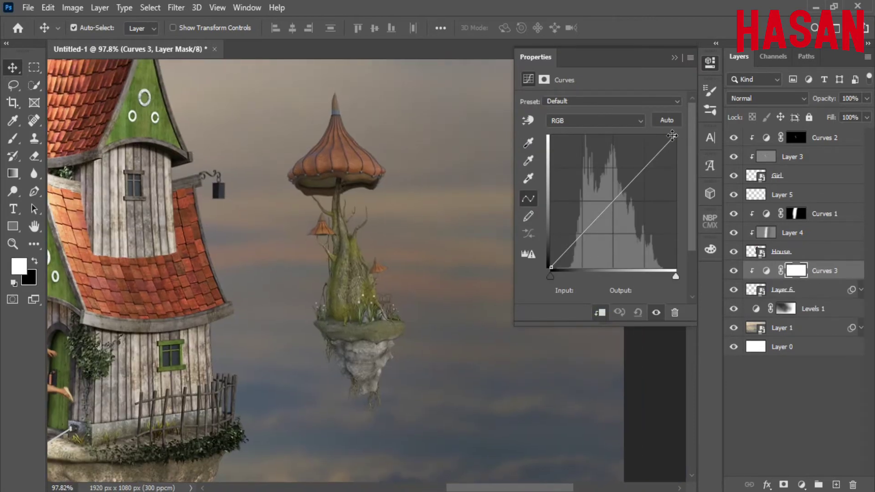
pyautogui.moveTo(672, 135); pyautogui.dragTo(635, 125)
pyautogui.click(674, 57)
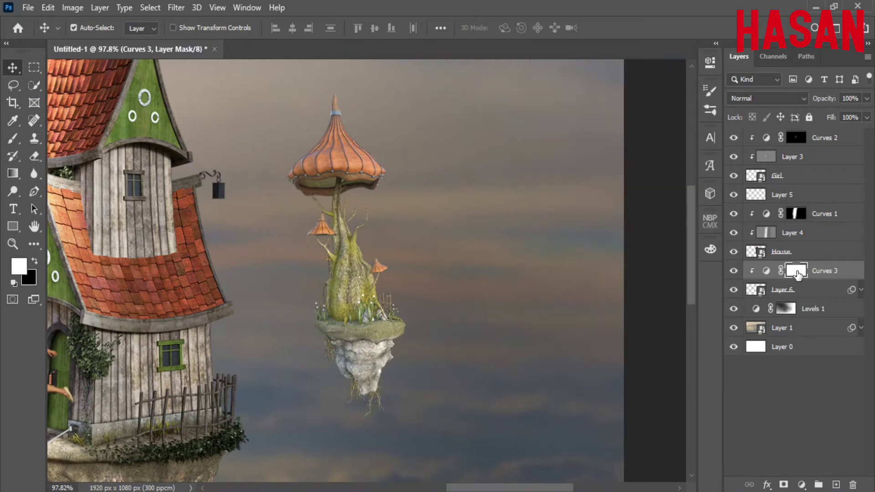
# - Invert the mask of the tree house's Curves adjustment to black
pyautogui.click(710, 63)
pyautogui.click(641, 262)
pyautogui.click(675, 57)
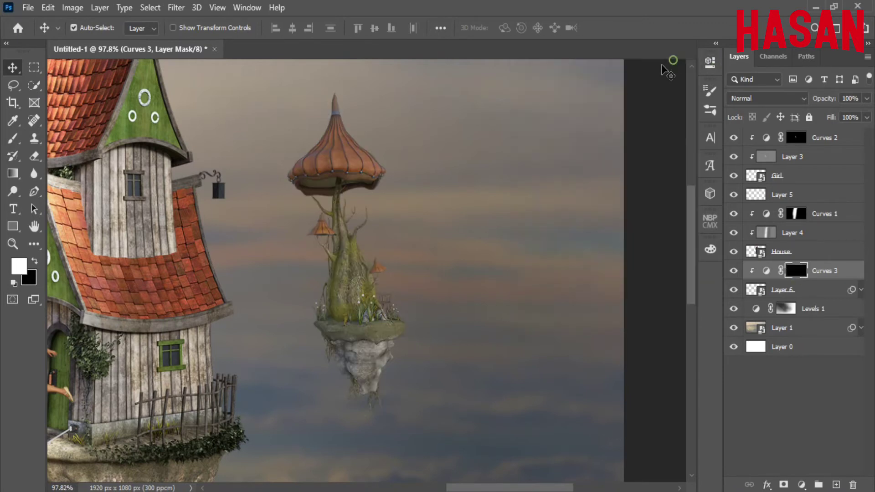
# - Paint highlights onto the tree house with a soft white brush at 7% flow on the Curves 3 mask
pyautogui.click(13, 139)
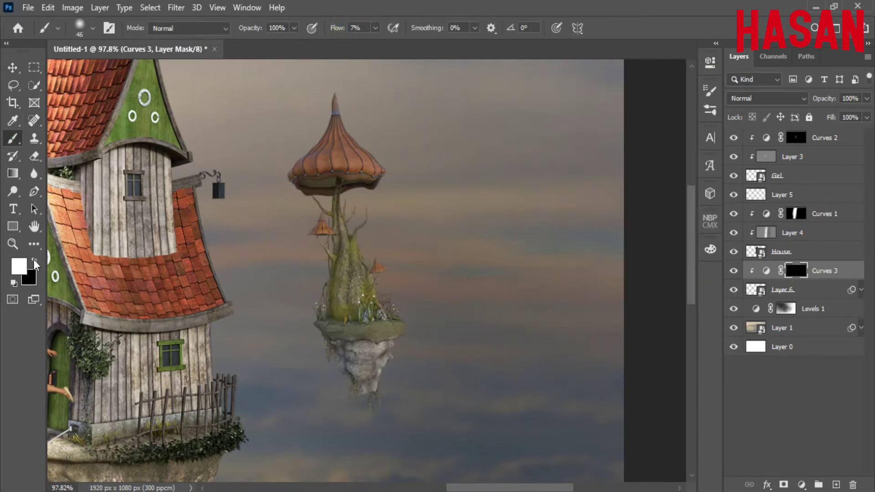
pyautogui.moveTo(324, 302); pyautogui.dragTo(333, 305)
pyautogui.scroll(-1, 389, 308)
pyautogui.moveTo(388, 308); pyautogui.dragTo(449, 300)
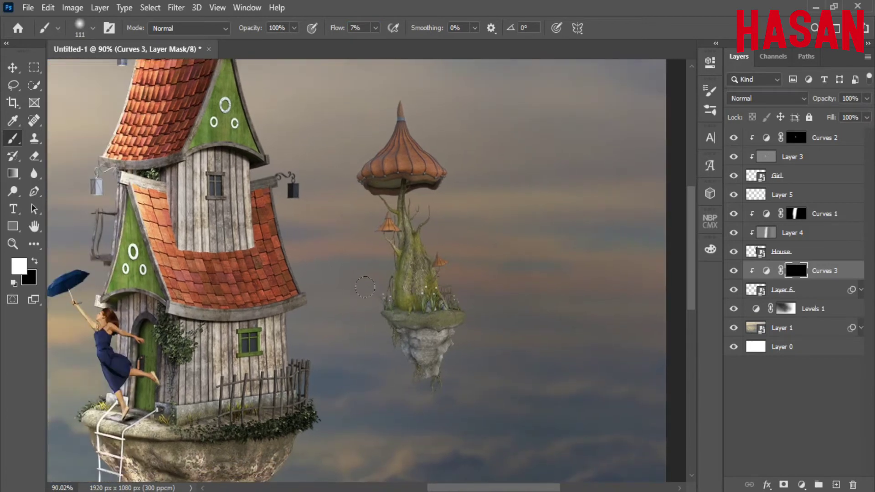
pyautogui.moveTo(377, 138); pyautogui.dragTo(366, 100)
pyautogui.press(']')
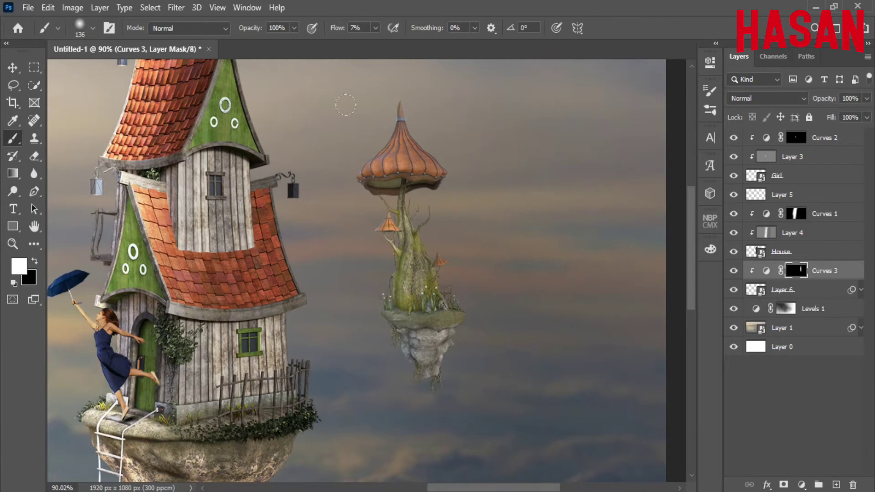
pyautogui.hotkey('ctrl', '0')
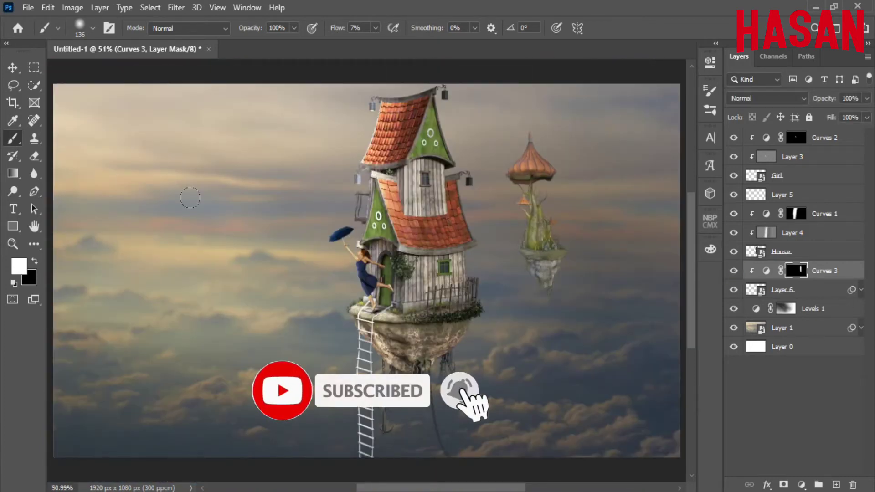
# - Group the tree house layer with its Curves adjustment and duplicate the group as Group 1 copy
pyautogui.click(12, 68)
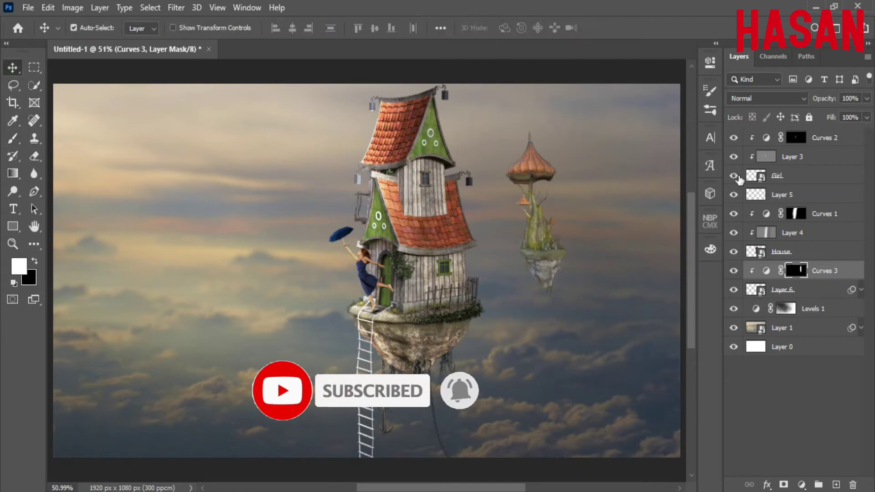
pyautogui.keyDown('shift'); pyautogui.click(818, 290); pyautogui.keyUp('shift')
pyautogui.click(818, 485)
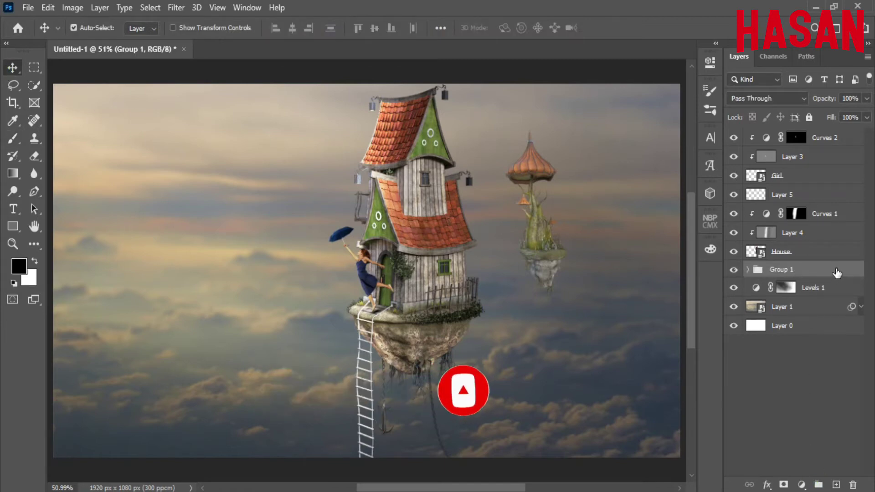
pyautogui.rightClick(837, 272)
pyautogui.click(754, 61)
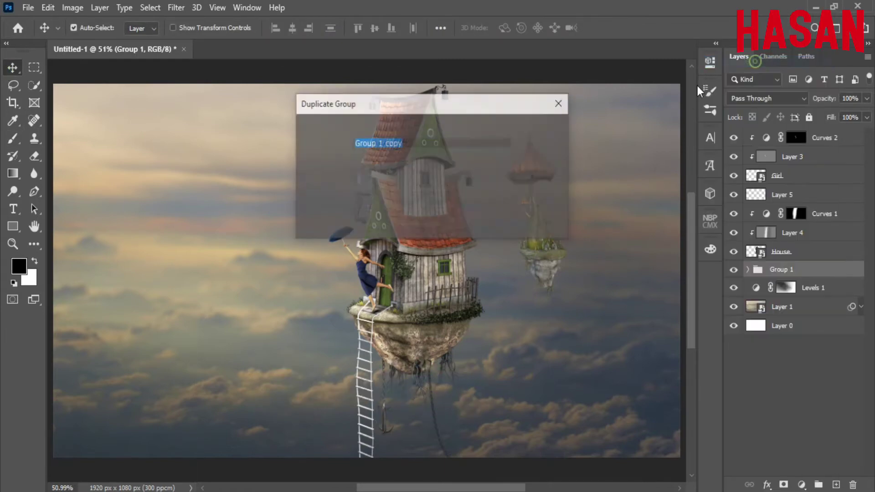
pyautogui.click(539, 127)
pyautogui.hotkey('ctrl', 't')
pyautogui.click(450, 201)
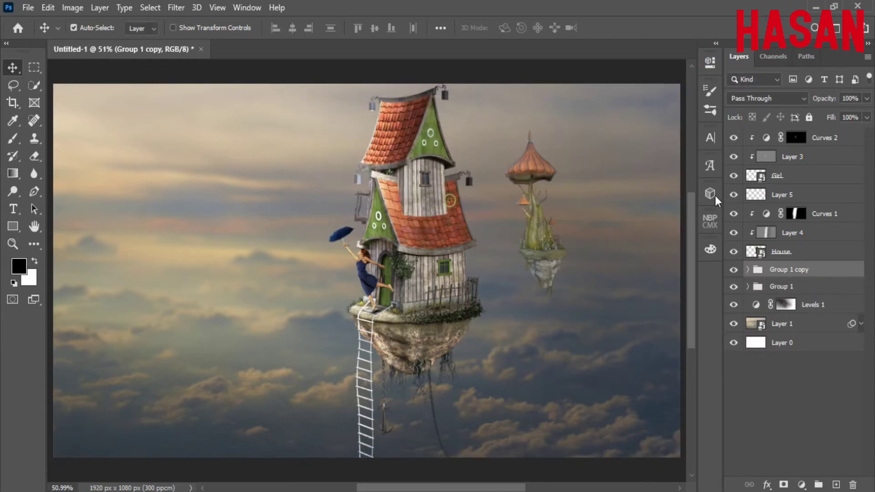
pyautogui.click(635, 27)
# - Scale down the tree house in Group 1 and place it farther right, as a smaller distant island beside the copy
pyautogui.click(802, 286)
pyautogui.press('ctrl')
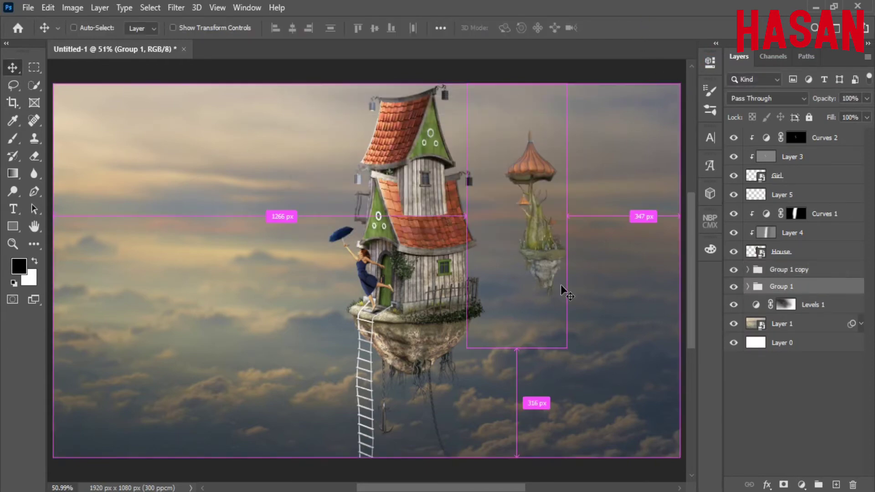
pyautogui.hotkey('ctrl', 't')
pyautogui.click(448, 205)
pyautogui.moveTo(568, 215); pyautogui.dragTo(614, 221)
pyautogui.press('Return')
pyautogui.hotkey('ctrl', '-')
pyautogui.hotkey('ctrl', '-')
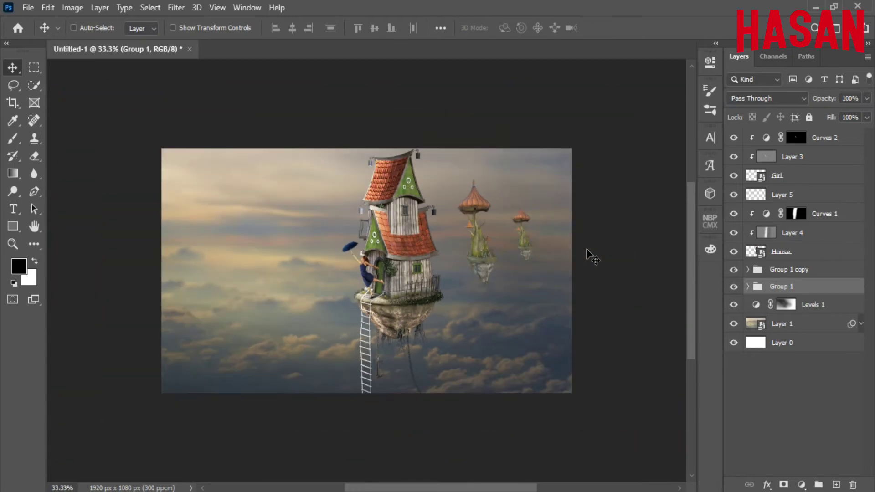
pyautogui.hotkey('ctrl', '0')
# - Add a Solid Color fill layer in orange c5810a above Curves 2, the topmost layer
pyautogui.hotkey('alt', '.')
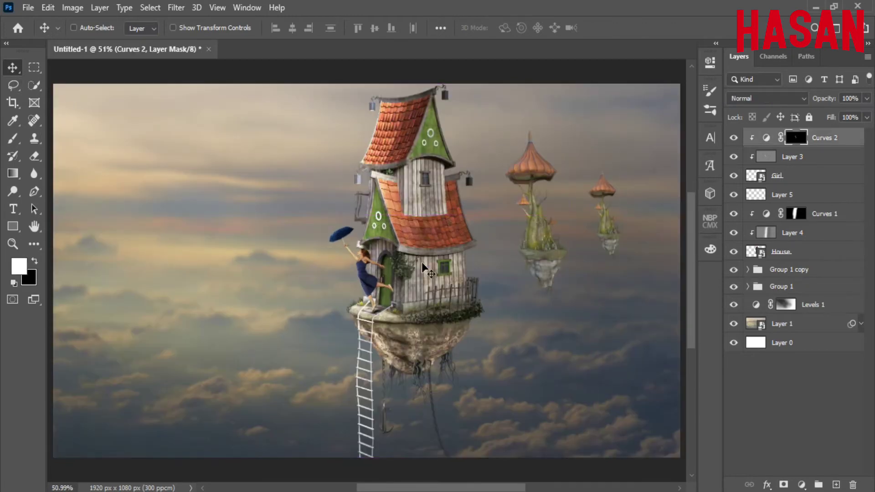
pyautogui.click(801, 485)
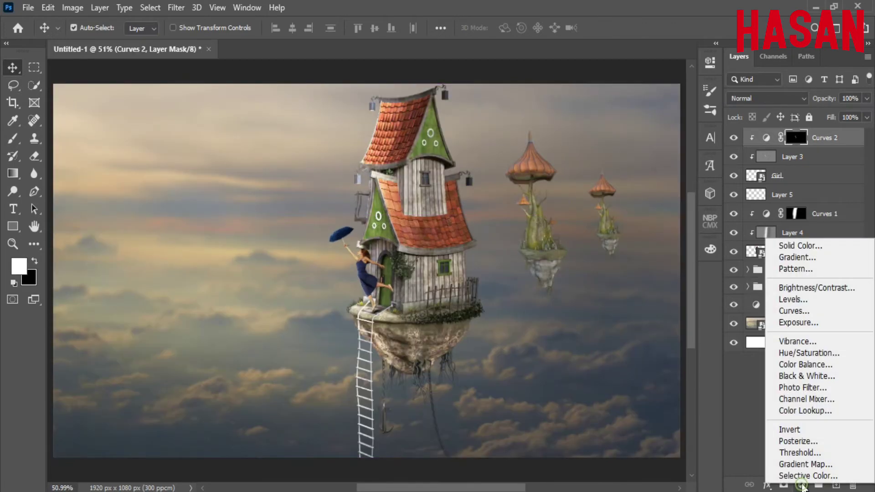
pyautogui.click(814, 250)
pyautogui.click(679, 234)
pyautogui.moveTo(639, 141)
pyautogui.mouseDown()
pyautogui.moveTo(636, 93)
pyautogui.moveTo(658, 137)
pyautogui.moveTo(655, 117)
pyautogui.mouseUp()
pyautogui.click(786, 79)
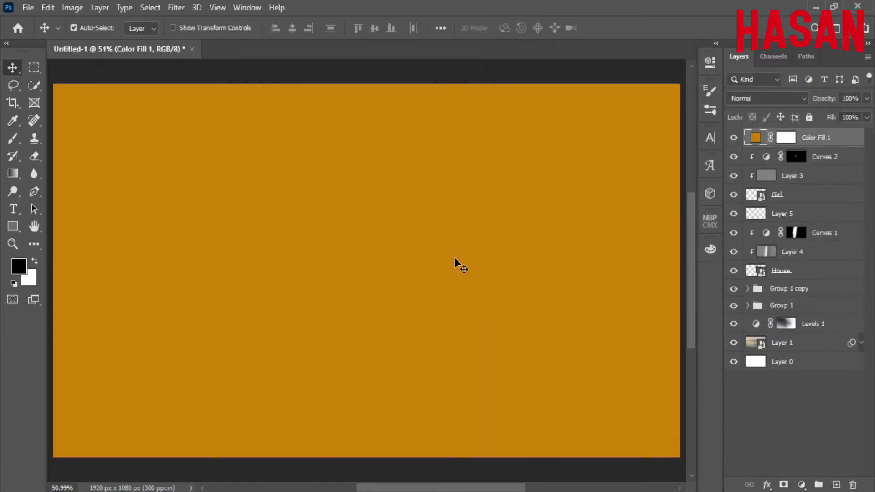
# - Change the colour of Color Fill 1 to a44c00
pyautogui.doubleClick(755, 137)
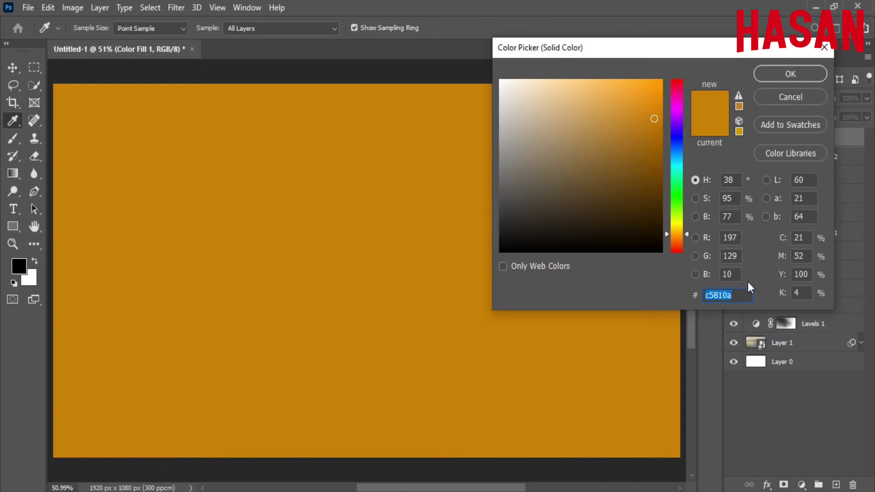
pyautogui.write('a44cdd')
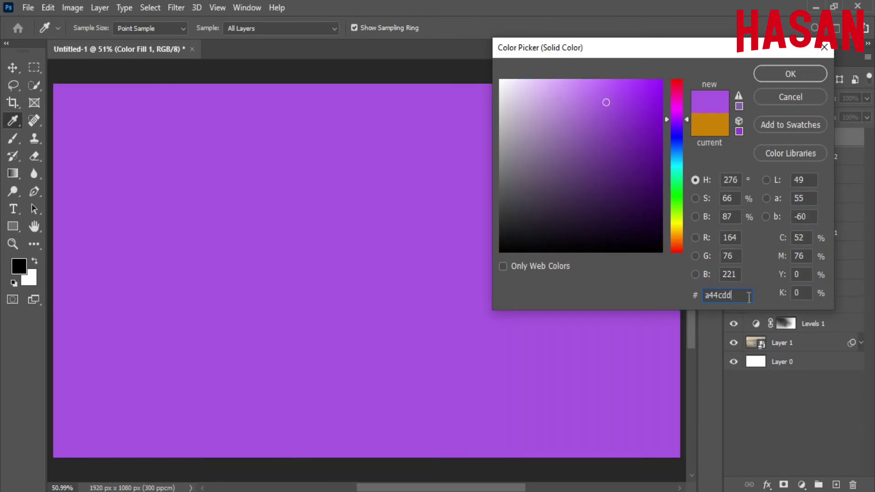
pyautogui.press('BackSpace')
pyautogui.press('BackSpace')
pyautogui.write('00')
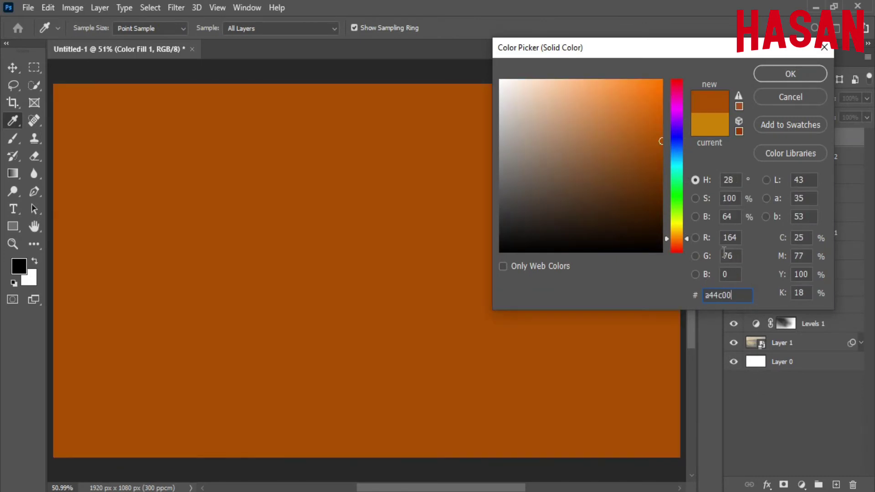
pyautogui.click(794, 80)
pyautogui.press('ctrl')
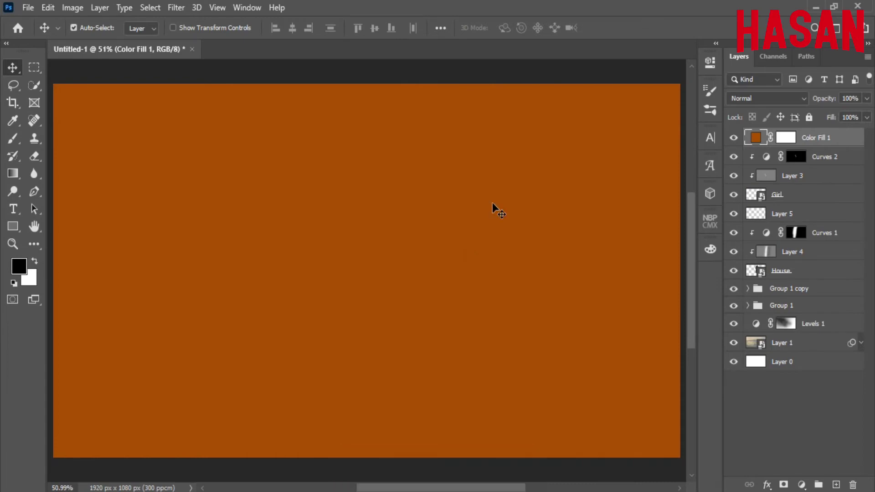
# - Blend Color Fill 1 over the scene in Linear Dodge (Add) mode at 70% opacity
pyautogui.click(783, 99)
pyautogui.click(782, 229)
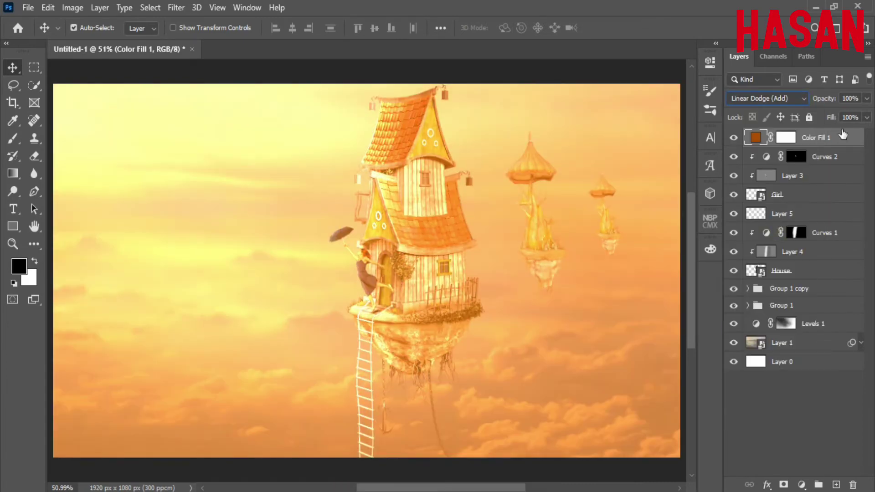
pyautogui.moveTo(828, 103); pyautogui.dragTo(810, 104)
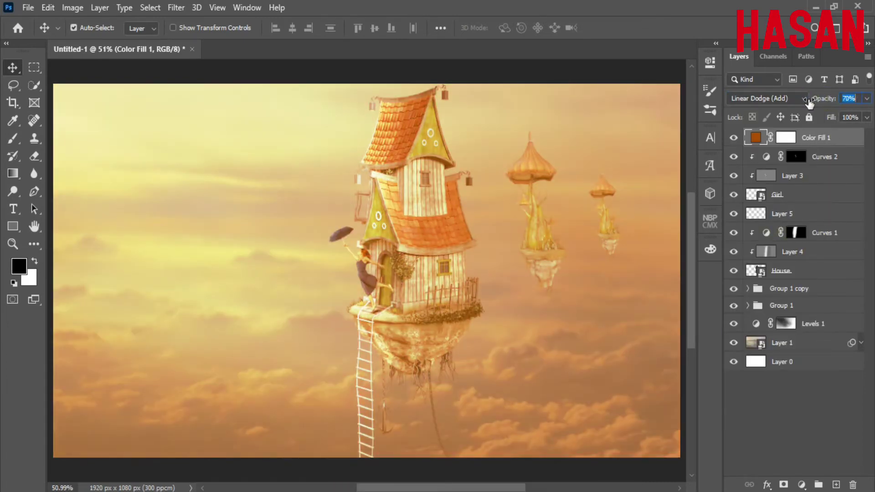
# - Invert Color Fill 1's layer mask to black and raise the layer's opacity to 100%
pyautogui.doubleClick(786, 137)
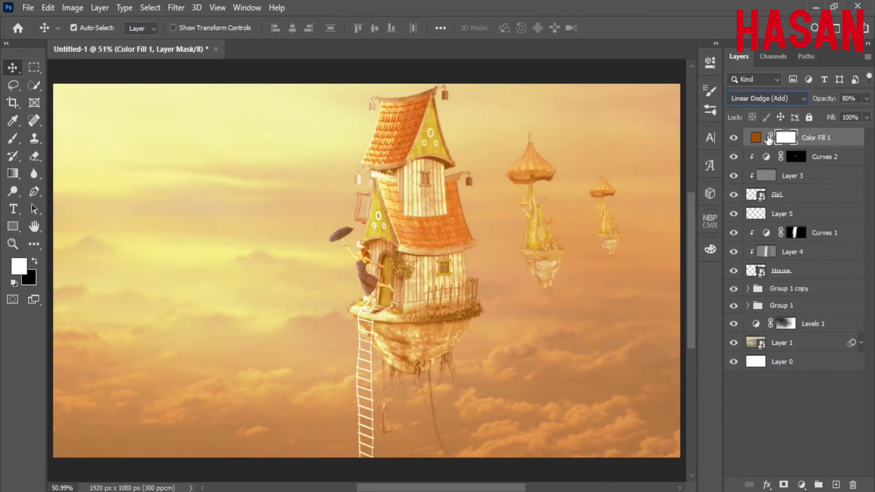
pyautogui.hotkey('ctrl', 'i')
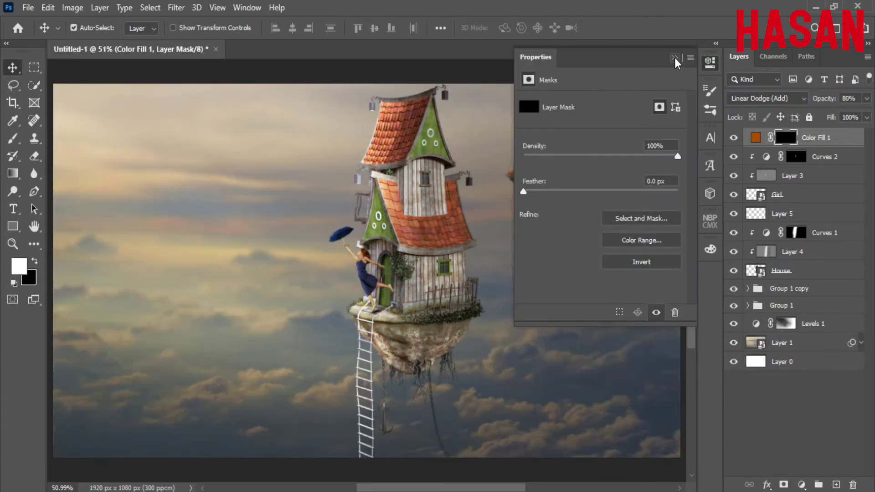
pyautogui.click(674, 58)
pyautogui.press('0')
# - Paint white on Color Fill 1's mask with a large soft brush at low flow to bring the glow into the sky beside the woman
pyautogui.press('b')
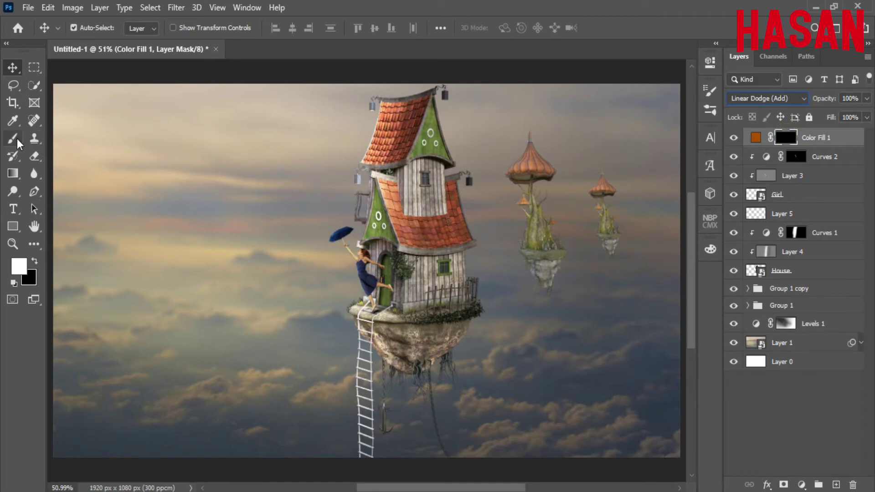
pyautogui.click(313, 250)
pyautogui.moveTo(256, 241)
pyautogui.mouseDown()
pyautogui.moveTo(326, 247)
pyautogui.moveTo(308, 247)
pyautogui.mouseUp()
pyautogui.moveTo(308, 247)
pyautogui.mouseDown()
pyautogui.moveTo(252, 230)
pyautogui.moveTo(289, 246)
pyautogui.mouseUp()
pyautogui.moveTo(354, 257)
pyautogui.mouseDown()
pyautogui.moveTo(342, 253)
pyautogui.moveTo(372, 261)
pyautogui.mouseUp()
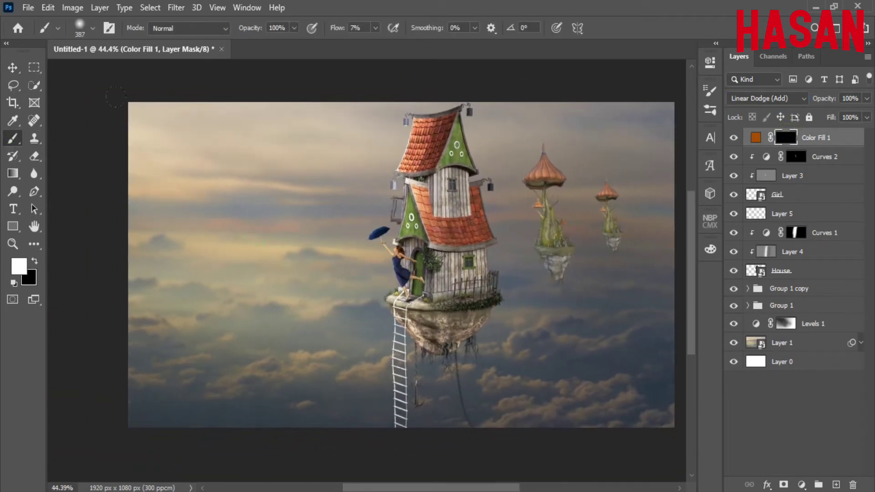
pyautogui.moveTo(310, 223)
pyautogui.mouseDown()
pyautogui.moveTo(219, 189)
pyautogui.moveTo(108, 165)
pyautogui.moveTo(219, 195)
pyautogui.moveTo(108, 128)
pyautogui.moveTo(358, 257)
pyautogui.mouseUp()
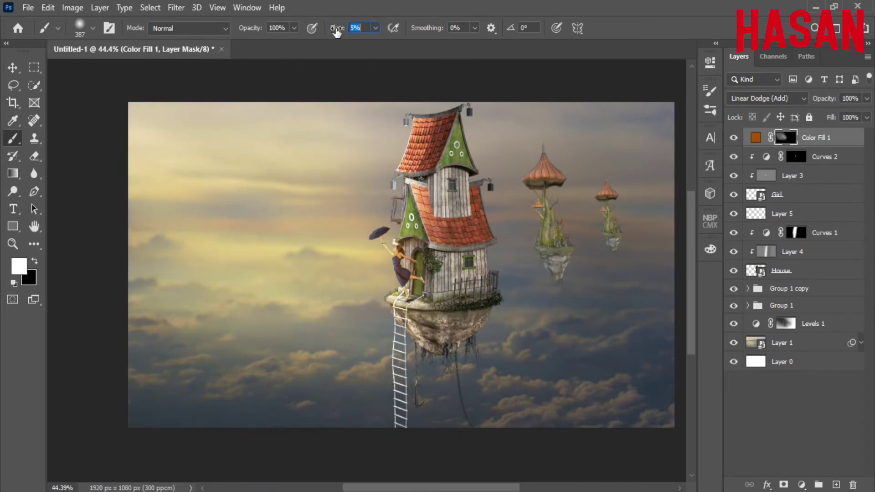
# - Extend the glow on Color Fill 1's mask over the upper sky, house and island, finishing around the woman at 1% flow
pyautogui.moveTo(228, 220); pyautogui.dragTo(245, 228)
pyautogui.moveTo(227, 192)
pyautogui.mouseDown()
pyautogui.moveTo(95, 101)
pyautogui.moveTo(238, 195)
pyautogui.moveTo(302, 168)
pyautogui.mouseUp()
pyautogui.moveTo(442, 301)
pyautogui.mouseDown()
pyautogui.moveTo(478, 296)
pyautogui.moveTo(421, 255)
pyautogui.mouseUp()
pyautogui.moveTo(396, 201)
pyautogui.mouseDown()
pyautogui.moveTo(362, 210)
pyautogui.moveTo(338, 201)
pyautogui.mouseUp()
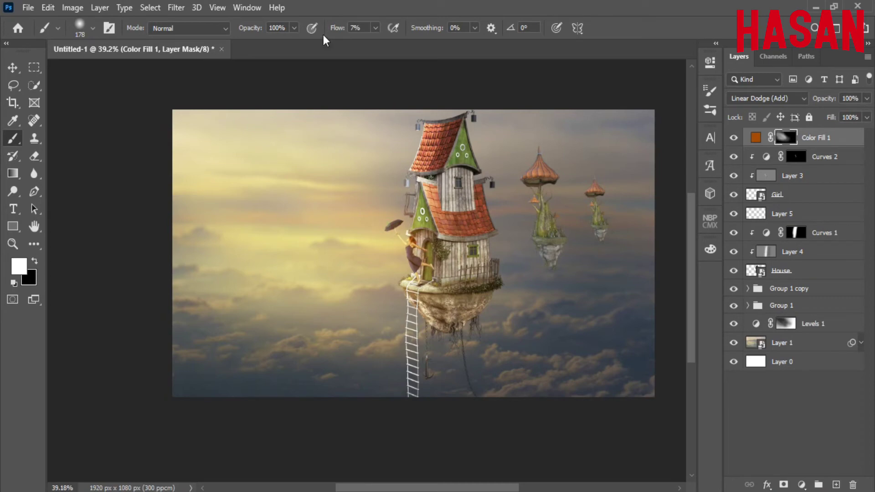
pyautogui.moveTo(355, 255); pyautogui.dragTo(350, 235)
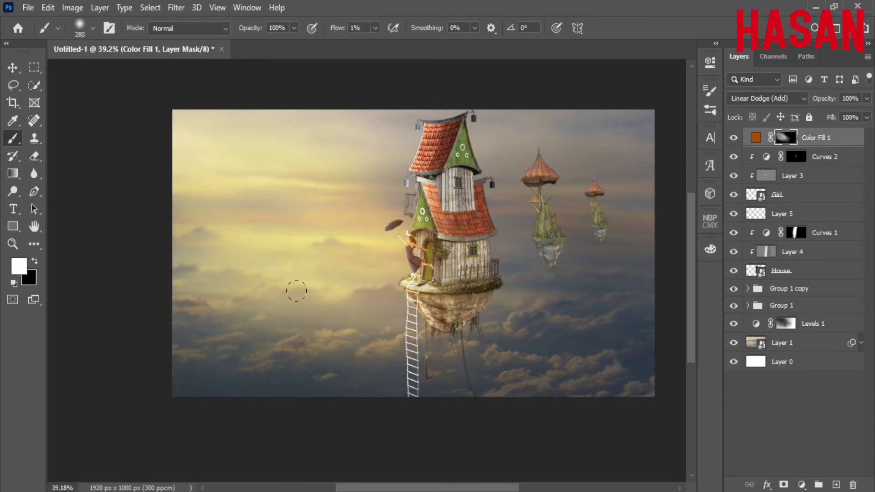
pyautogui.moveTo(392, 242)
pyautogui.mouseDown()
pyautogui.moveTo(436, 269)
pyautogui.moveTo(397, 243)
pyautogui.mouseUp()
pyautogui.hotkey('ctrl', '0')
pyautogui.press('v')
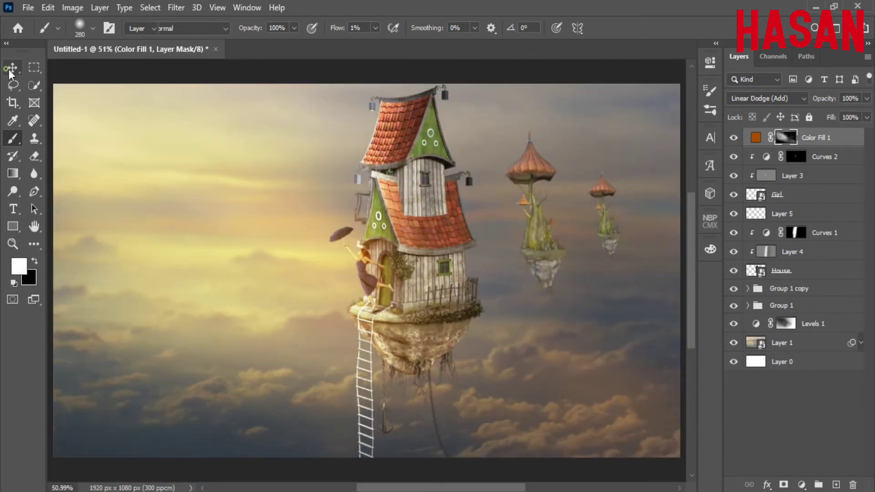
# - Paint a soft black vignette around the picture's edges on a new layer above Color Fill 1, using a large brush at 1% flow
pyautogui.click(841, 483)
pyautogui.press('b')
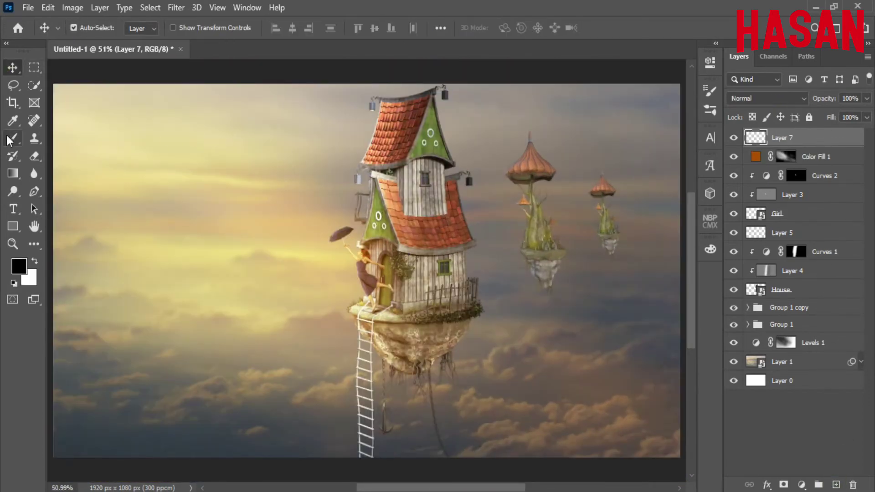
pyautogui.press('x')
pyautogui.moveTo(447, 284)
pyautogui.mouseDown()
pyautogui.moveTo(385, 271)
pyautogui.moveTo(377, 251)
pyautogui.mouseUp()
pyautogui.moveTo(293, 142)
pyautogui.mouseDown()
pyautogui.moveTo(620, 156)
pyautogui.moveTo(656, 170)
pyautogui.mouseUp()
pyautogui.moveTo(416, 247); pyautogui.dragTo(443, 251)
pyautogui.moveTo(660, 344); pyautogui.dragTo(460, 406)
pyautogui.moveTo(448, 408)
pyautogui.mouseDown()
pyautogui.moveTo(322, 352)
pyautogui.moveTo(64, 296)
pyautogui.mouseUp()
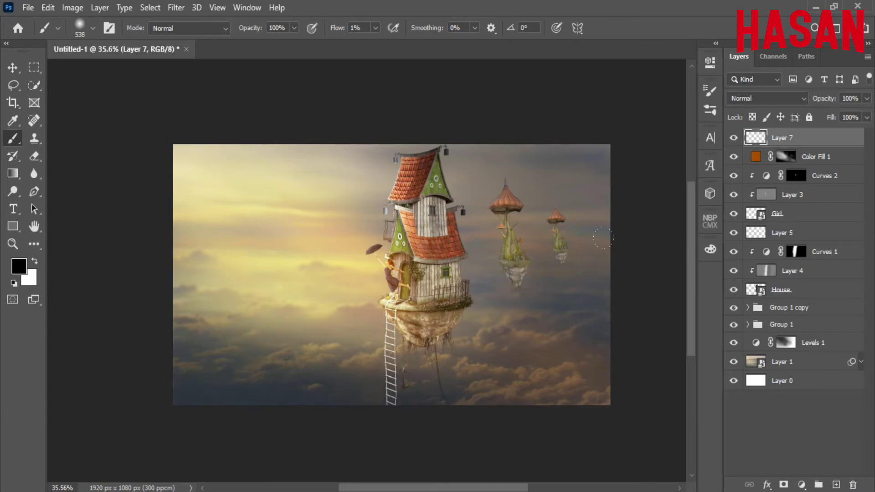
pyautogui.moveTo(603, 238)
pyautogui.mouseDown()
pyautogui.moveTo(574, 132)
pyautogui.moveTo(438, 100)
pyautogui.moveTo(308, 105)
pyautogui.moveTo(353, 150)
pyautogui.moveTo(269, 85)
pyautogui.moveTo(540, 140)
pyautogui.moveTo(602, 227)
pyautogui.mouseUp()
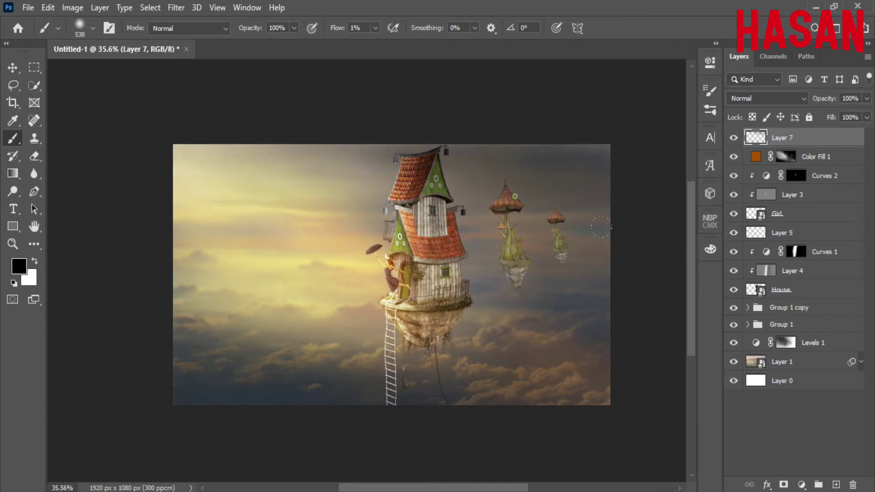
pyautogui.click(13, 67)
pyautogui.hotkey('ctrl', '0')
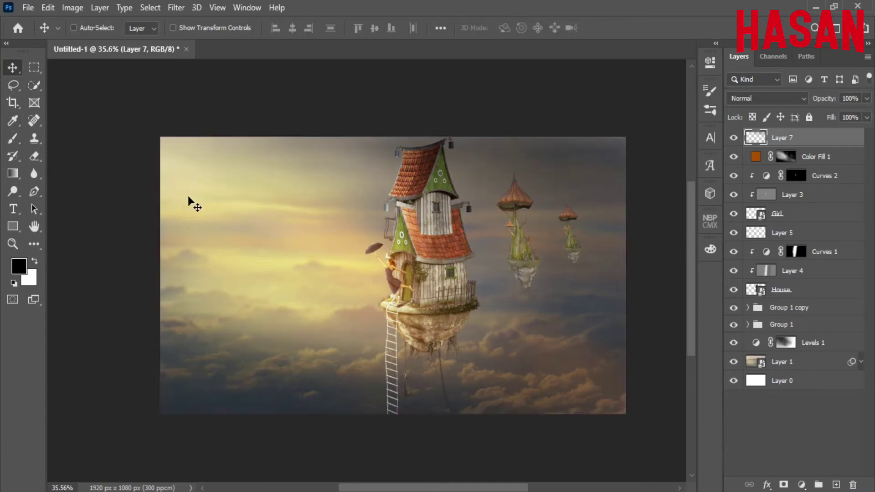
pyautogui.click(734, 137)
pyautogui.click(733, 138)
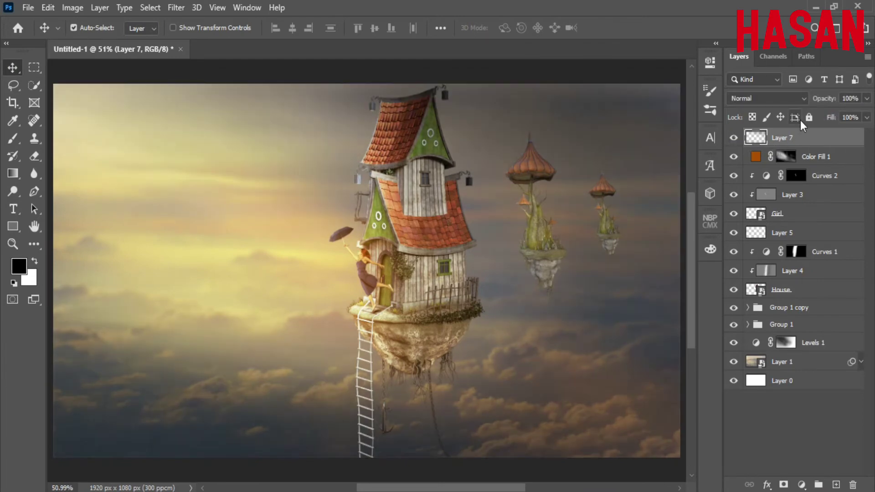
# - Lower Color Fill 1's opacity to 87% and compare the scene with and without the glow
pyautogui.click(816, 157)
pyautogui.moveTo(829, 99); pyautogui.dragTo(817, 102)
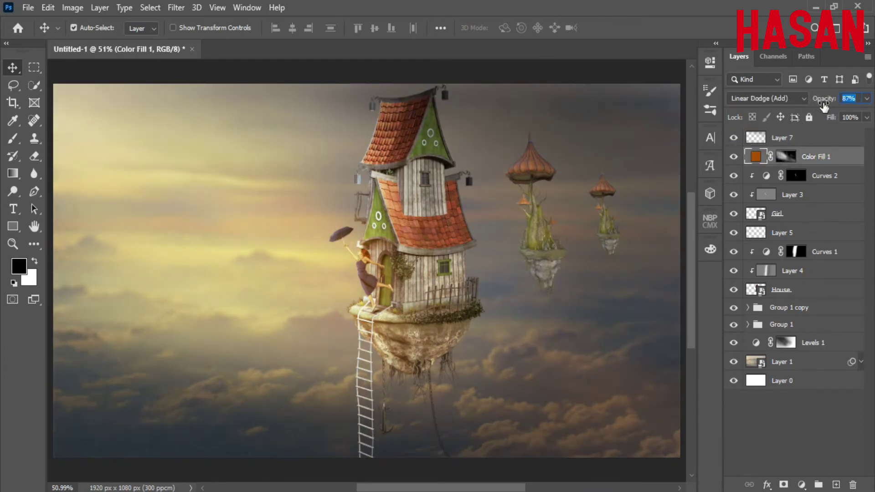
pyautogui.click(732, 157)
pyautogui.click(733, 158)
# - Compare the scene with and without the vignette on Layer 7 and reduce that layer's opacity to 80%
pyautogui.click(746, 138)
pyautogui.click(730, 139)
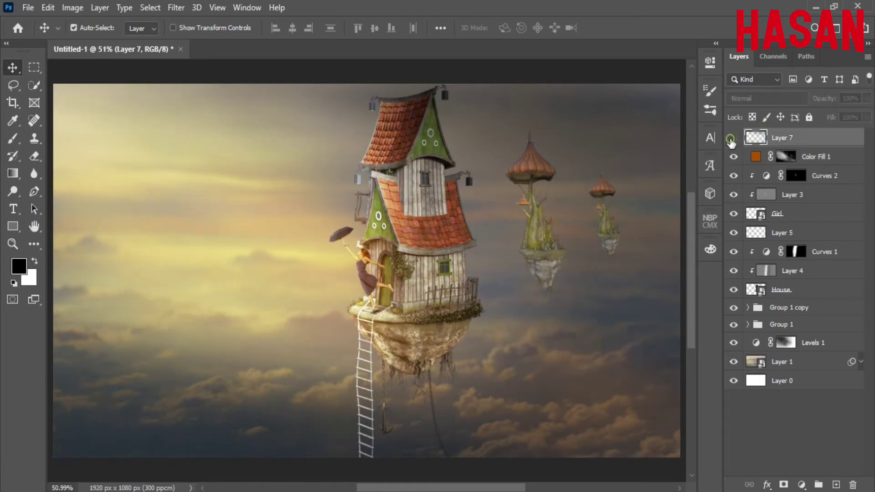
pyautogui.click(731, 139)
pyautogui.press('8')
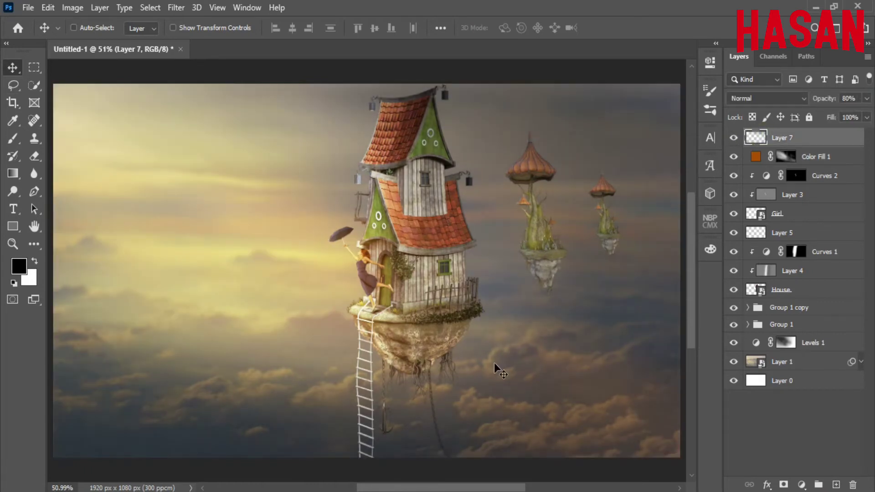
# - Add a Solid Color fill layer above Layer 7 in the light tan sampled from the woman's shoulder
pyautogui.click(800, 484)
pyautogui.click(781, 242)
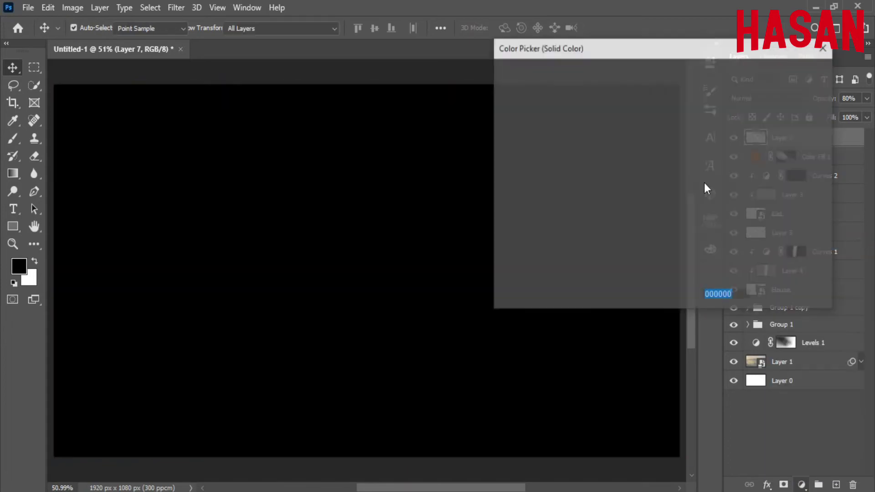
pyautogui.press('Return')
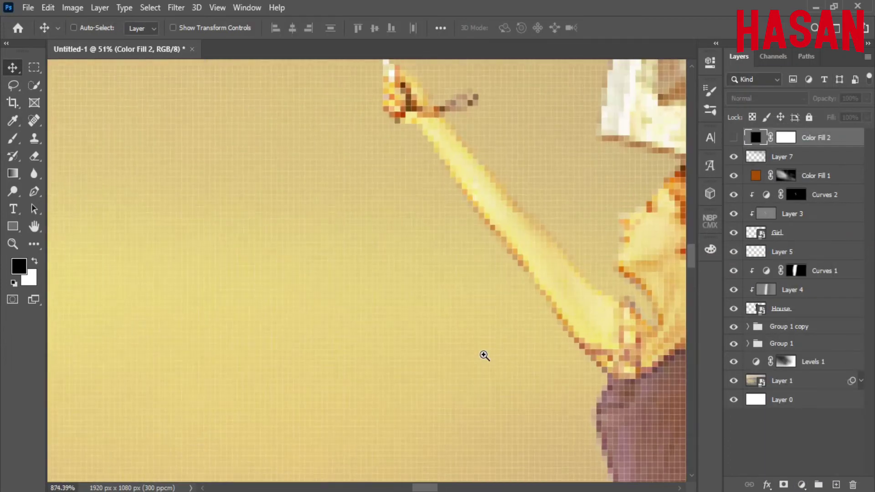
pyautogui.scroll(-5, 399, 289)
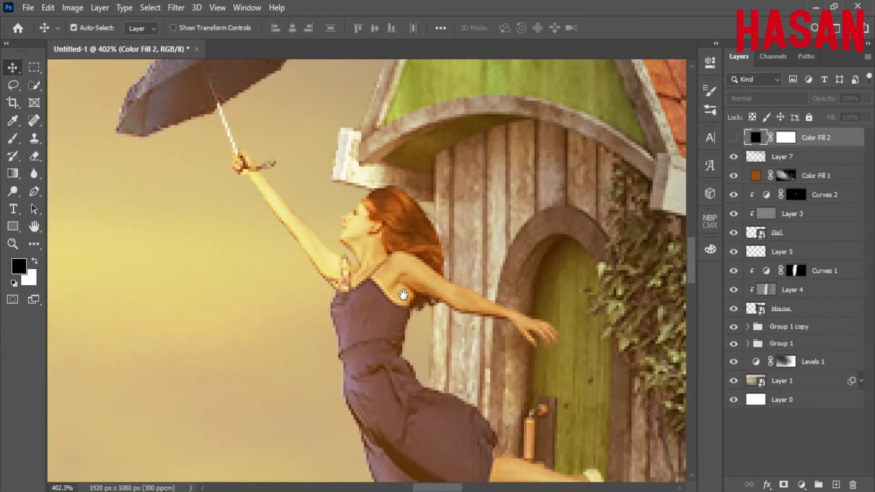
pyautogui.scroll(5, 416, 312)
pyautogui.doubleClick(762, 139)
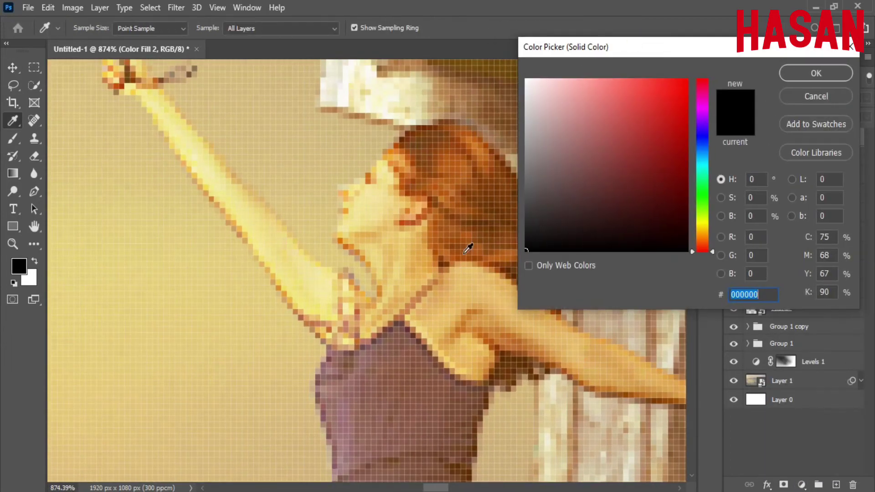
pyautogui.click(455, 285)
pyautogui.click(828, 72)
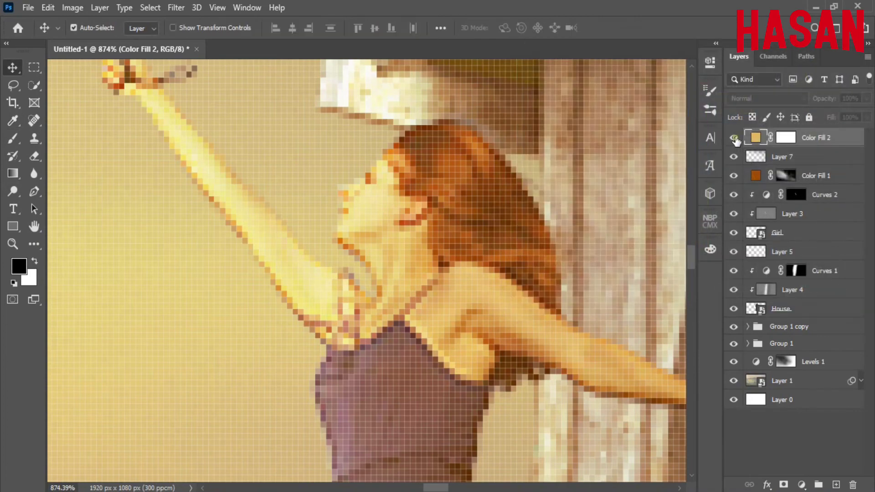
pyautogui.click(733, 138)
# - Blend Color Fill 2 in Hard Mix mode with its fill reduced to 7%
pyautogui.click(765, 98)
pyautogui.click(749, 323)
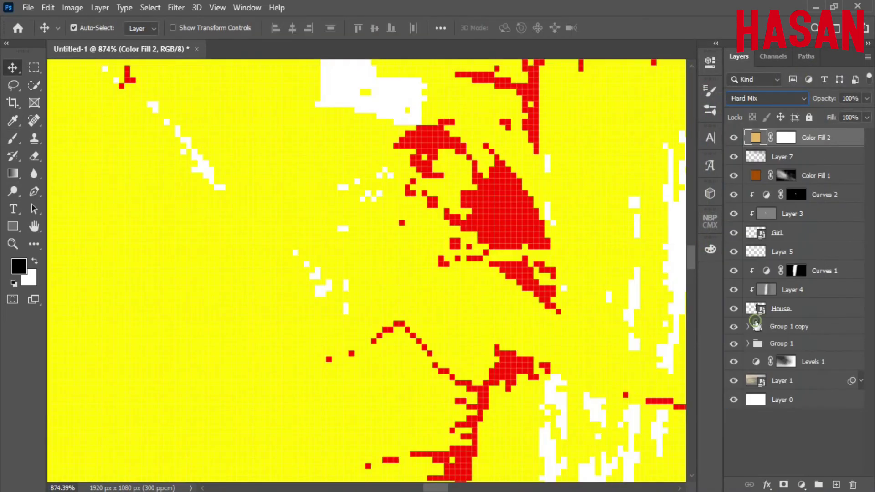
pyautogui.moveTo(525, 279); pyautogui.dragTo(466, 271)
pyautogui.hotkey('ctrl', '0')
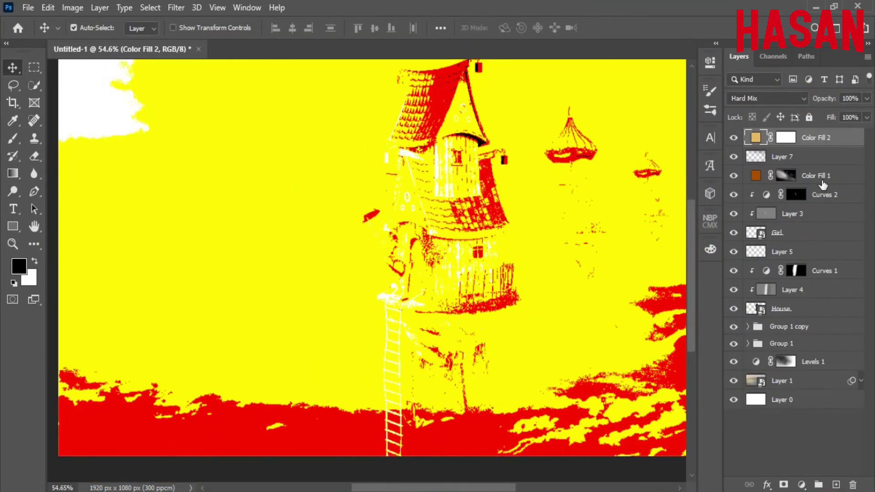
pyautogui.moveTo(836, 121); pyautogui.dragTo(769, 123)
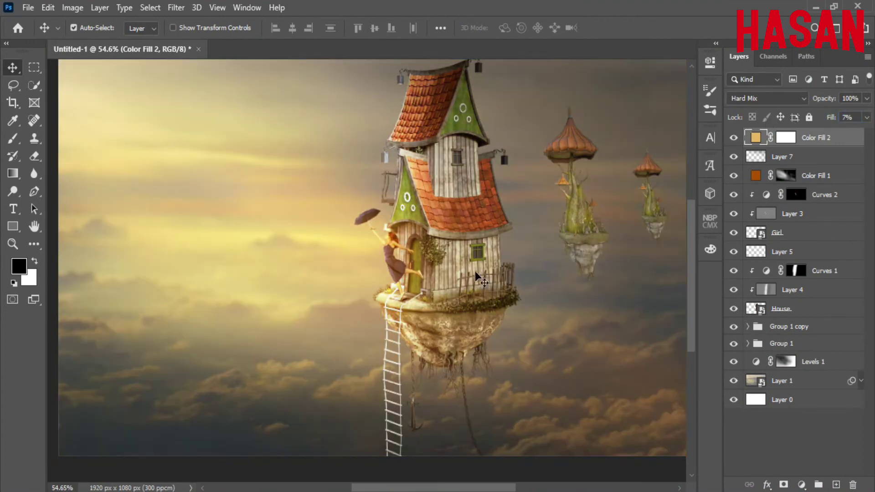
# - Compare the scene with and without Color Fill 2 and lower its fill to 5%
pyautogui.moveTo(386, 247); pyautogui.dragTo(371, 243)
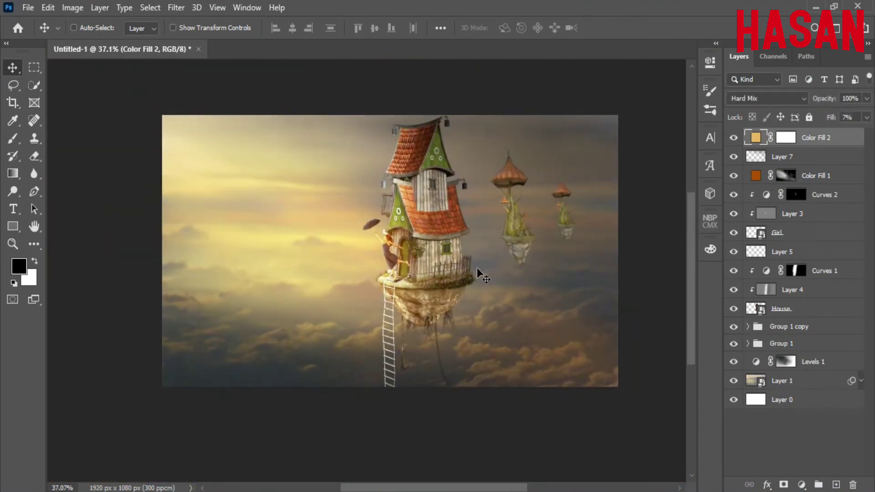
pyautogui.moveTo(477, 267); pyautogui.dragTo(529, 281)
pyautogui.click(734, 139)
pyautogui.click(735, 139)
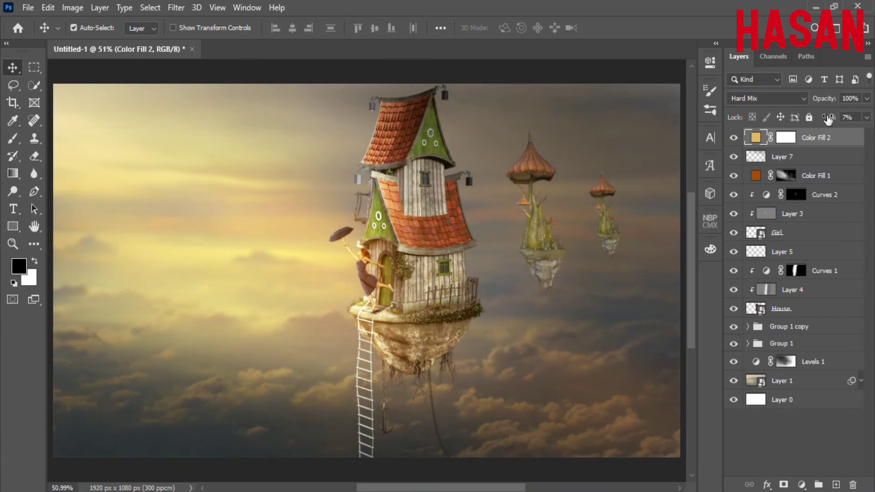
pyautogui.moveTo(830, 118); pyautogui.dragTo(829, 117)
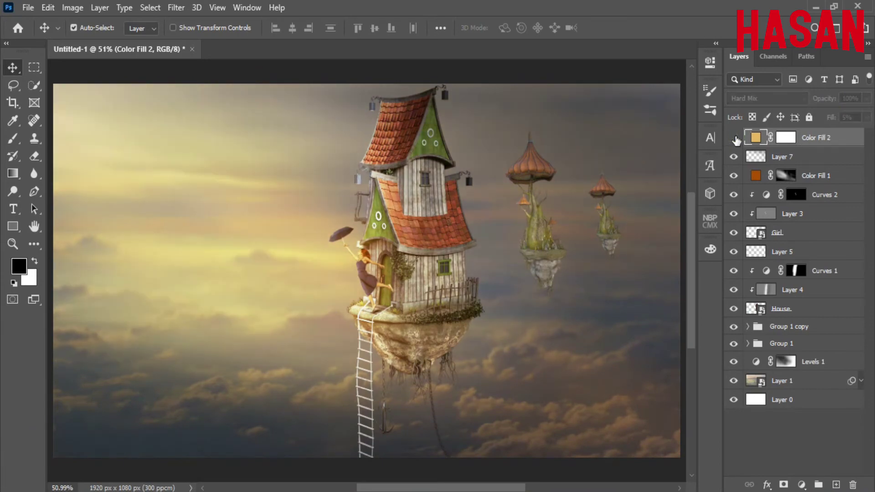
# - Add a Color Balance adjustment layer above Color Fill 2 with midtones at +12 red and +12 blue
pyautogui.click(802, 485)
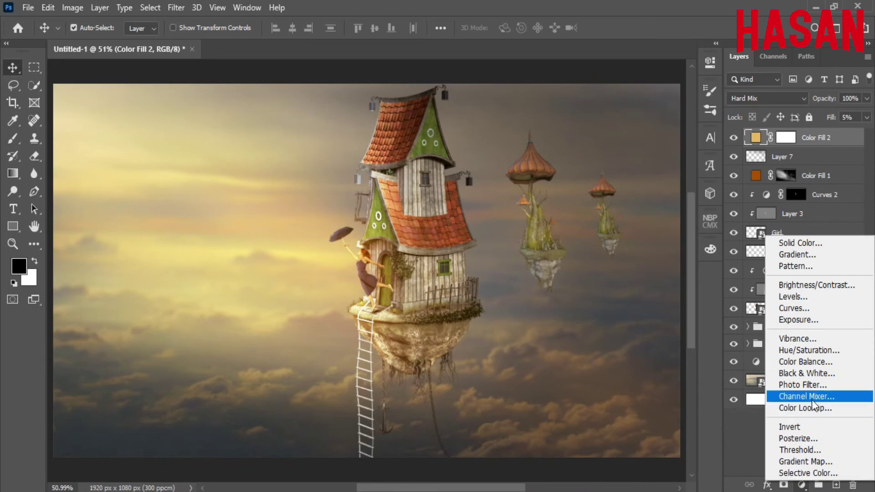
pyautogui.click(806, 362)
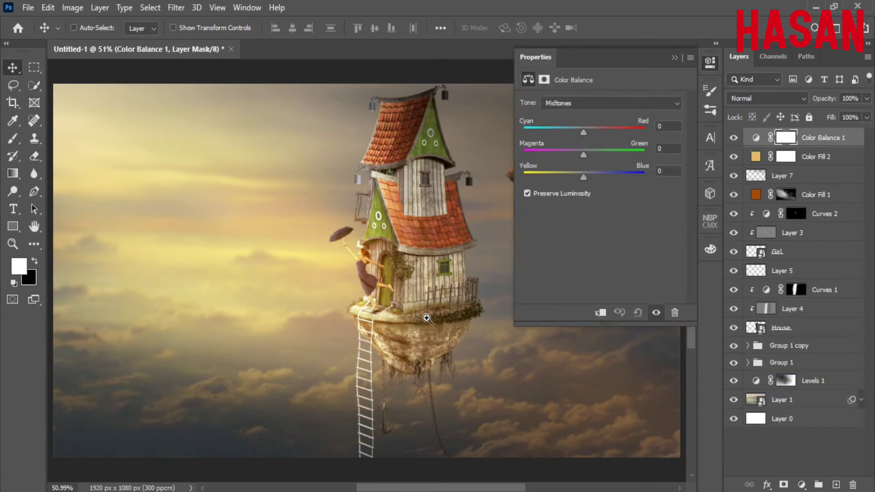
pyautogui.moveTo(427, 319); pyautogui.dragTo(359, 300)
pyautogui.moveTo(586, 133); pyautogui.dragTo(593, 132)
pyautogui.moveTo(584, 178)
pyautogui.mouseDown()
pyautogui.moveTo(598, 182)
pyautogui.moveTo(590, 178)
pyautogui.mouseUp()
pyautogui.moveTo(593, 133); pyautogui.dragTo(572, 133)
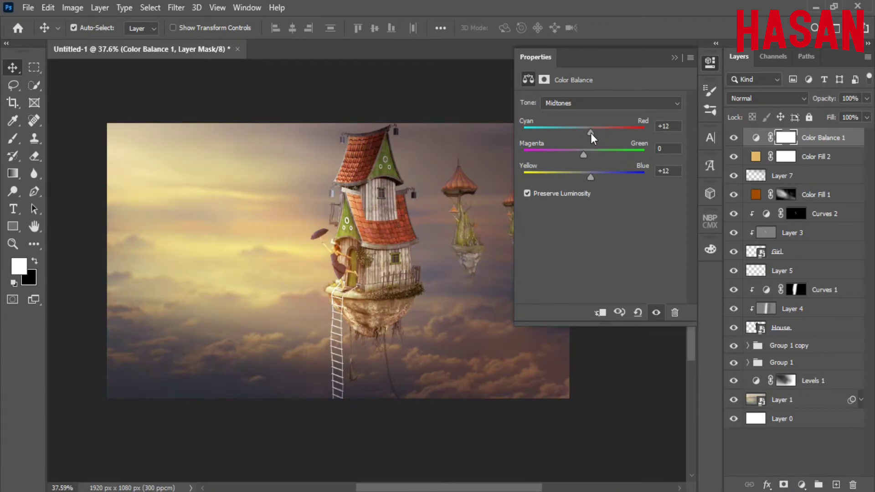
# - Set the shadows of Color Balance 1 to -15 cyan/red, -2 magenta/green and +3 yellow/blue
pyautogui.click(655, 104)
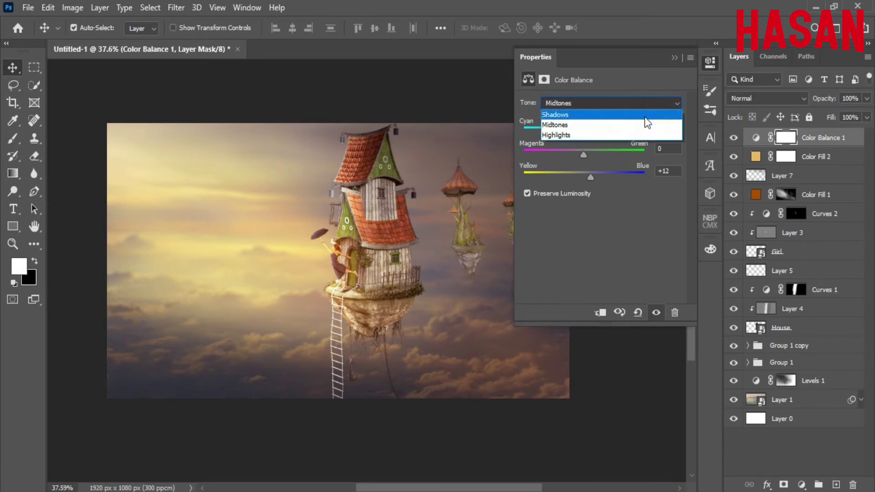
pyautogui.click(593, 112)
pyautogui.moveTo(586, 178)
pyautogui.mouseDown()
pyautogui.moveTo(575, 179)
pyautogui.moveTo(585, 179)
pyautogui.mouseUp()
pyautogui.moveTo(583, 132); pyautogui.dragTo(583, 153)
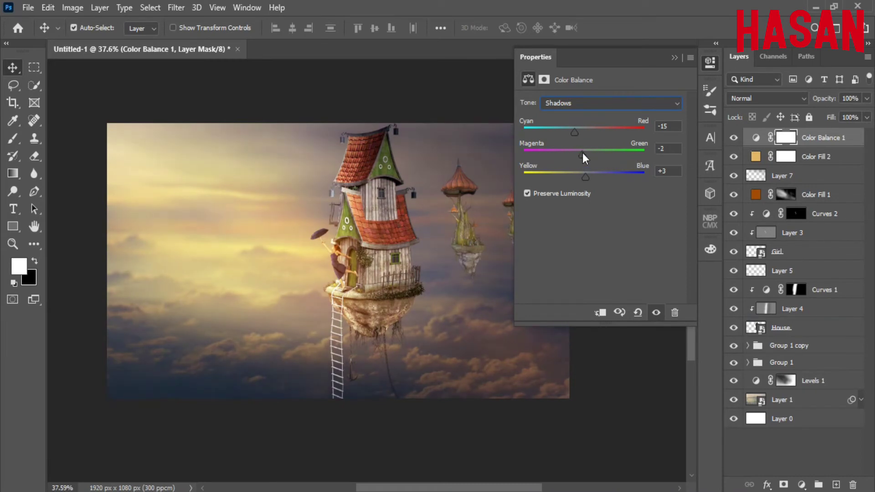
pyautogui.click(674, 58)
pyautogui.hotkey('ctrl', '0')
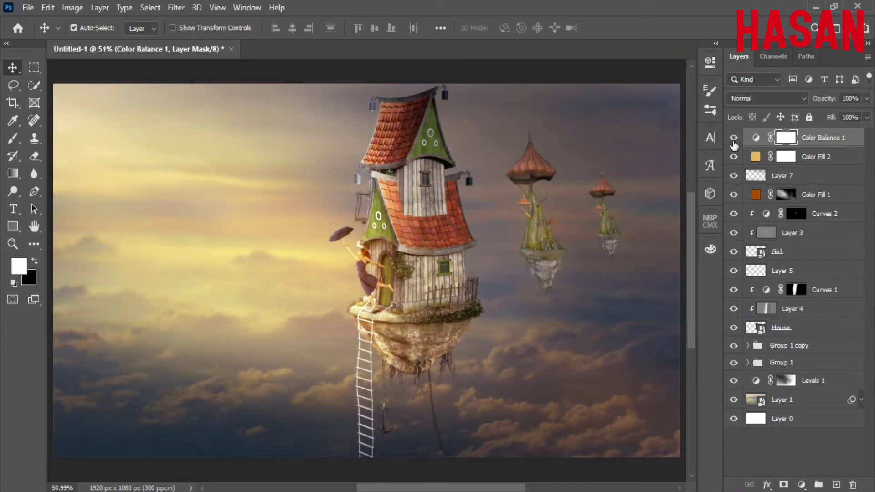
# - Add a Photo Filter adjustment layer above Color Balance 1 with its filter set to Yellow
pyautogui.click(802, 483)
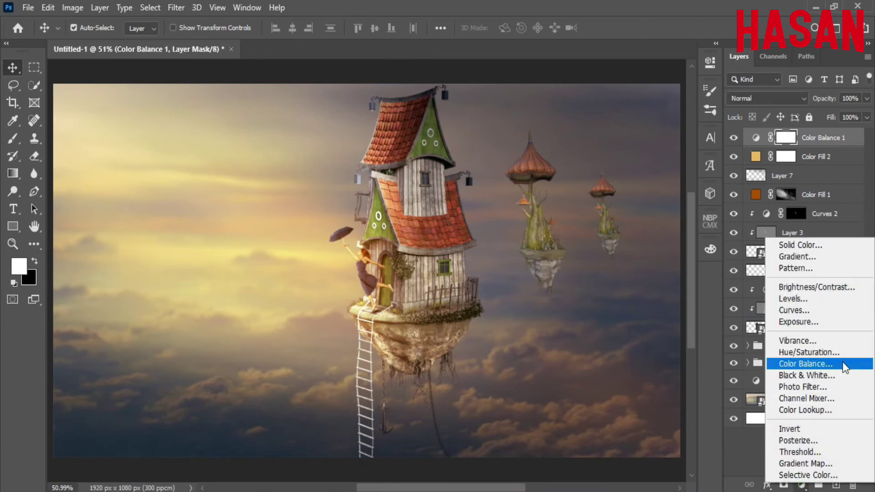
pyautogui.click(814, 387)
pyautogui.click(673, 102)
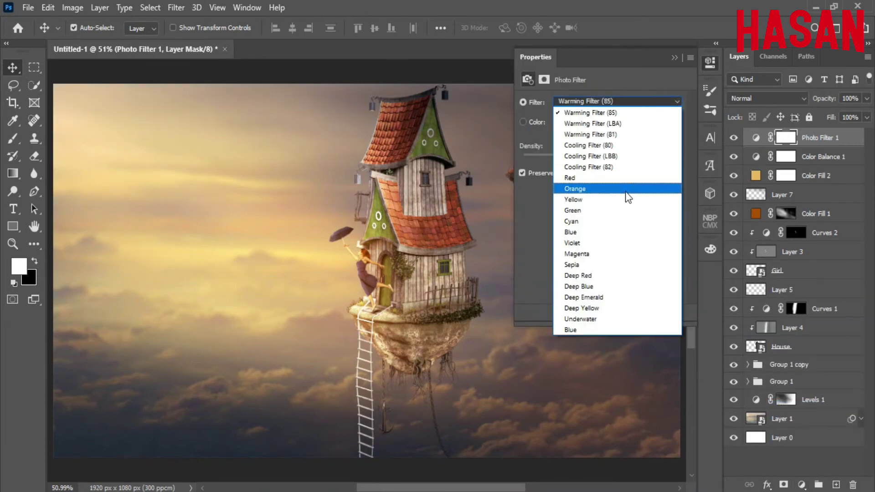
pyautogui.click(630, 188)
pyautogui.click(647, 101)
pyautogui.click(638, 225)
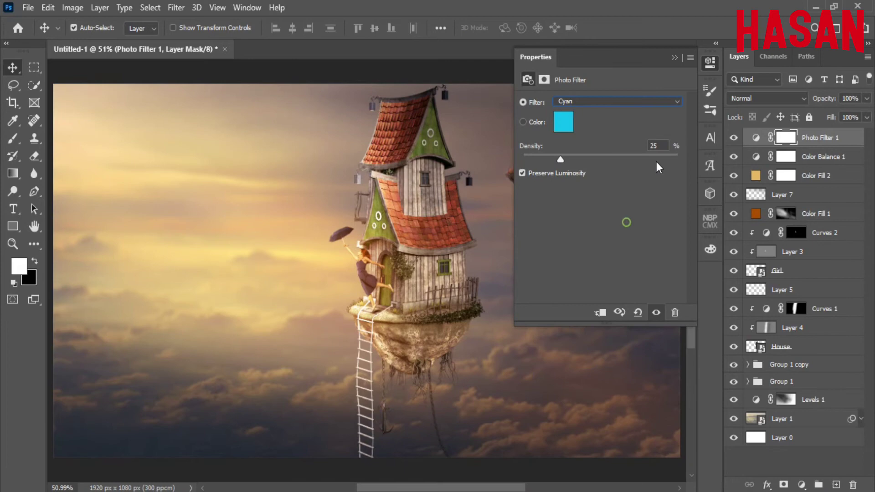
pyautogui.click(668, 101)
pyautogui.click(626, 200)
pyautogui.click(675, 57)
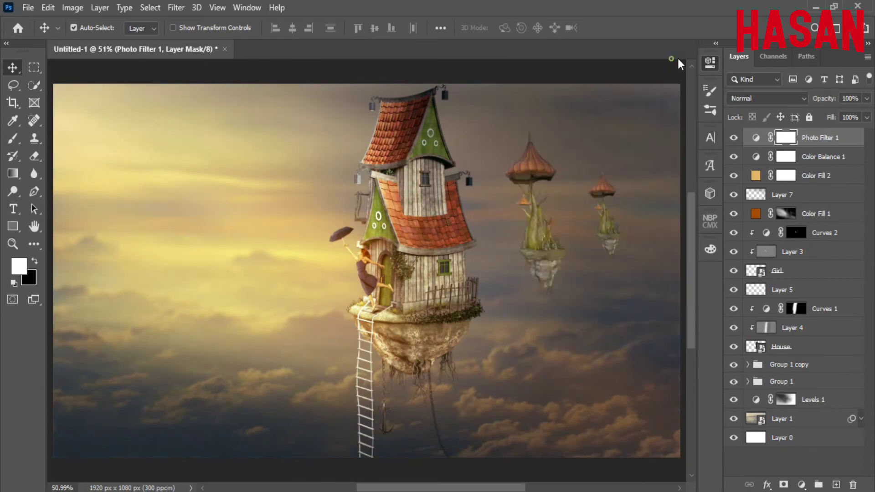
pyautogui.moveTo(824, 99); pyautogui.dragTo(802, 105)
# - Stamp all visible layers onto a new top layer and convert it to a smart object
pyautogui.click(835, 485)
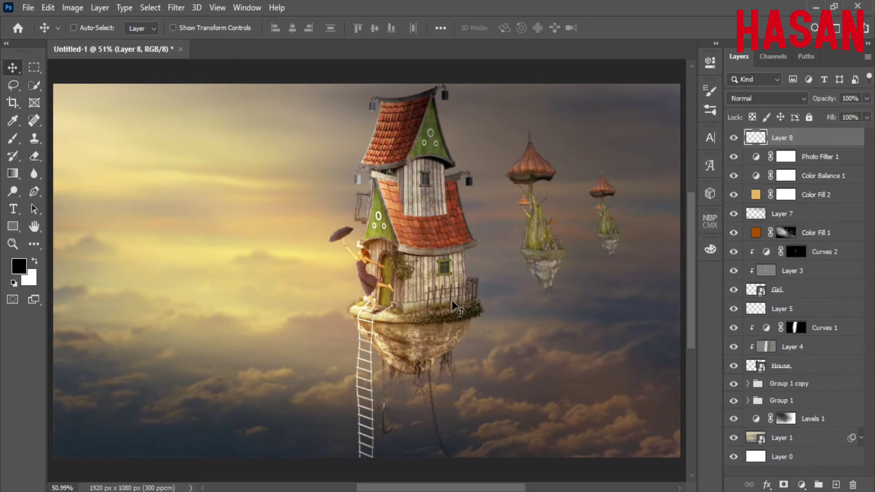
pyautogui.hotkey('ctrl', '0')
pyautogui.hotkey('ctrl', 'alt', 'shift', 'e')
pyautogui.rightClick(835, 133)
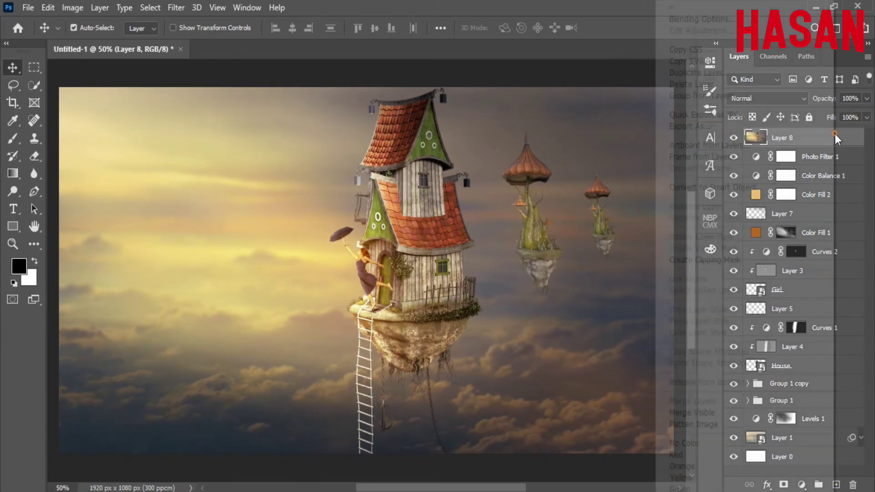
pyautogui.click(733, 186)
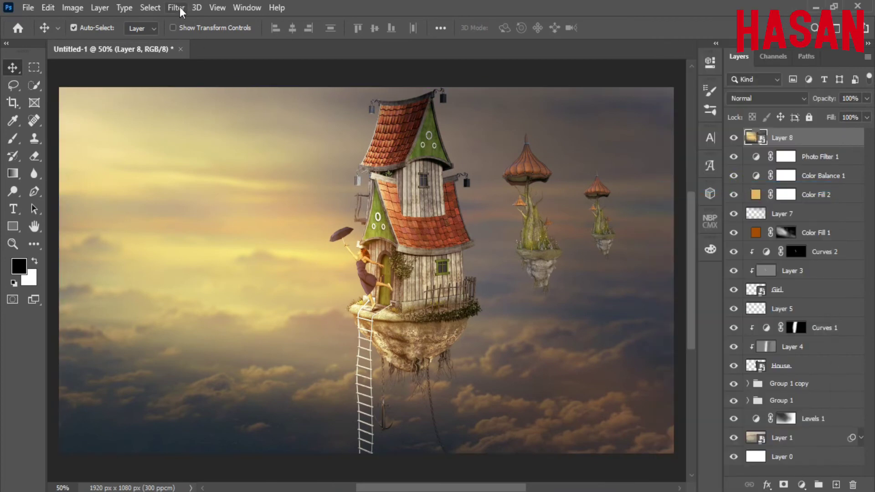
# - Start a Camera Raw Filter on the stamped smart object and set the tint to +8
pyautogui.click(177, 8)
pyautogui.click(214, 85)
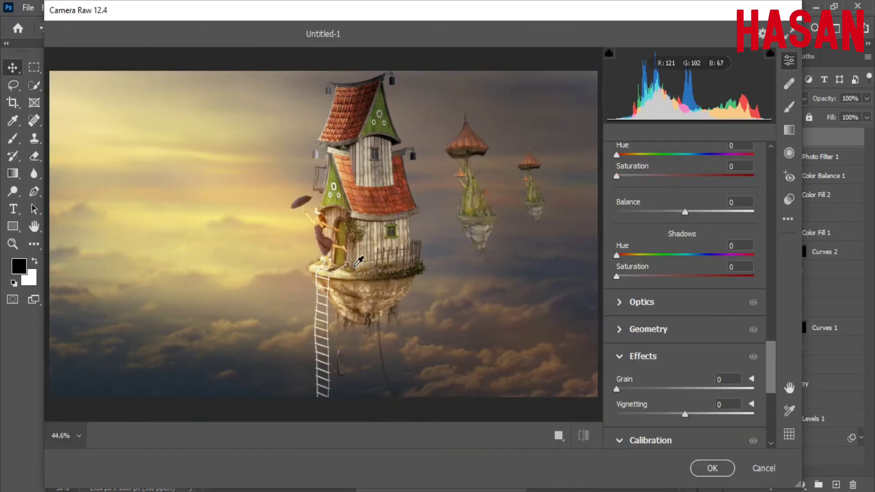
pyautogui.moveTo(770, 360); pyautogui.dragTo(775, 175)
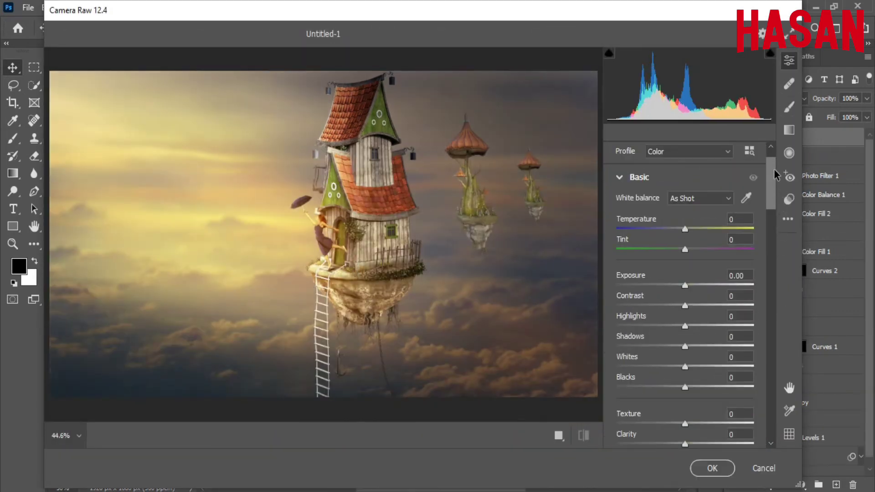
pyautogui.moveTo(682, 230); pyautogui.dragTo(691, 252)
# - Set exposure to -0.05, contrast +12, highlights +19, shadows -5, whites +15, blacks -13, clarity +13, dehaze +7 and vibrance -2, raising texture slightly
pyautogui.scroll(-3, 772, 198)
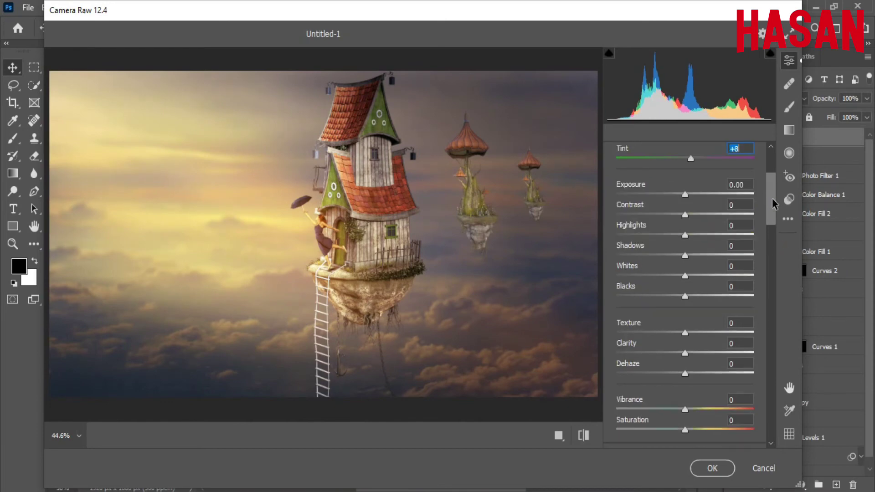
pyautogui.moveTo(685, 194); pyautogui.dragTo(677, 297)
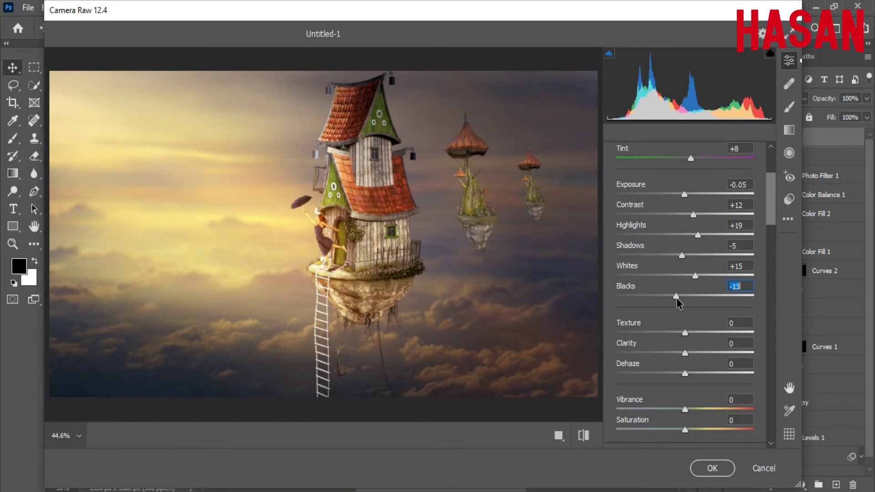
pyautogui.moveTo(686, 333); pyautogui.dragTo(690, 382)
pyautogui.scroll(-4, 688, 319)
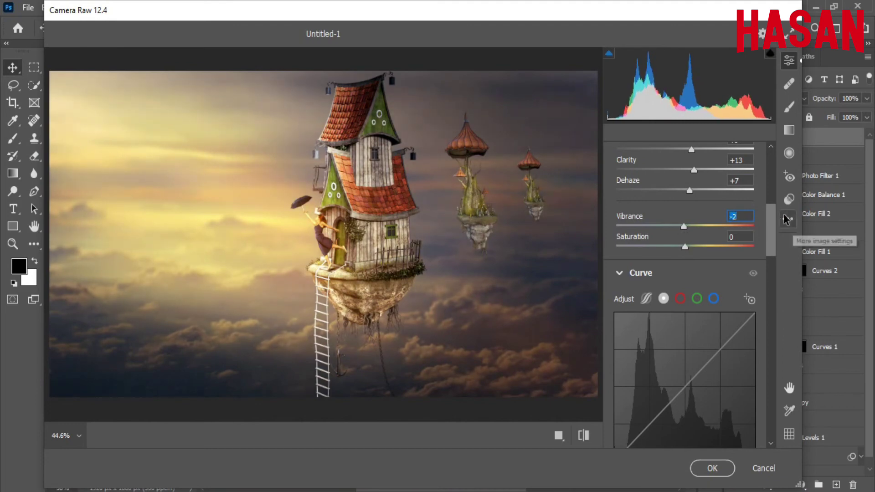
# - Adjust the parametric tone curve to brighten the lighter tones of the image
pyautogui.moveTo(771, 215); pyautogui.dragTo(770, 242)
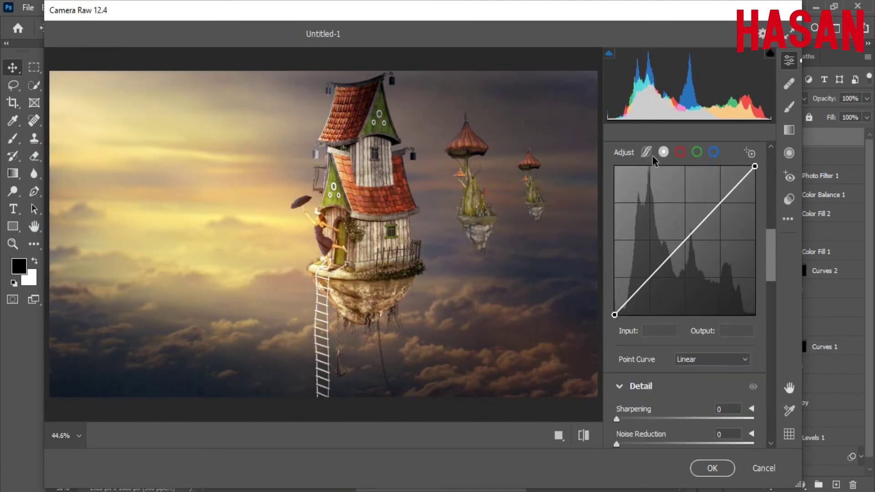
pyautogui.click(645, 152)
pyautogui.scroll(-1, 711, 319)
pyautogui.moveTo(684, 326); pyautogui.dragTo(689, 391)
pyautogui.scroll(5, 772, 218)
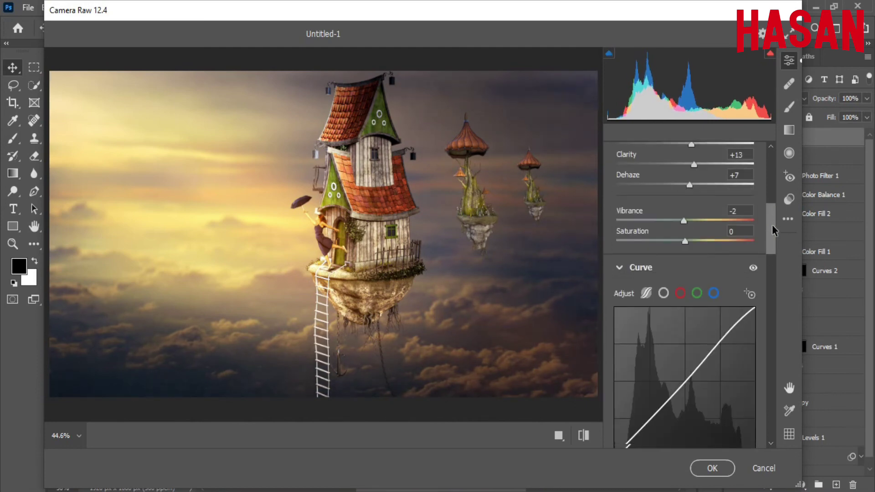
# - Lift the black point of the blue channel curve to an output of 3, leaving its white point at full output
pyautogui.scroll(-1, 772, 225)
pyautogui.click(713, 231)
pyautogui.moveTo(755, 246); pyautogui.dragTo(754, 257)
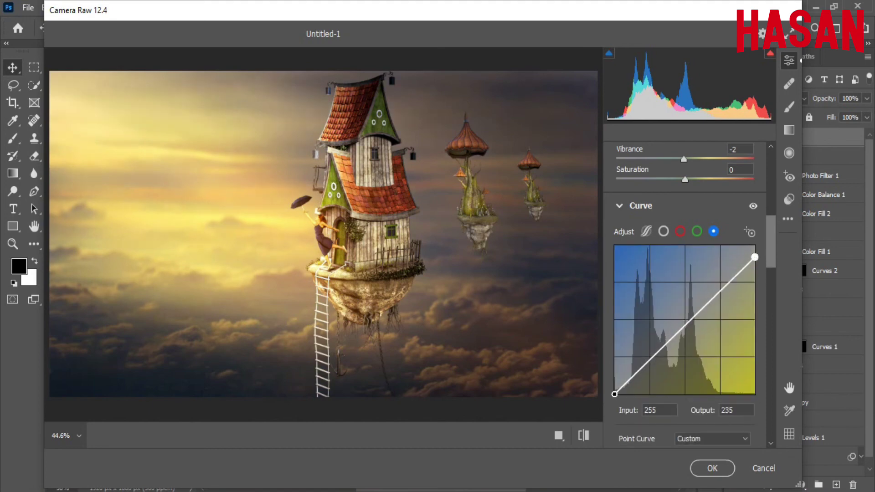
pyautogui.moveTo(614, 394); pyautogui.dragTo(614, 386)
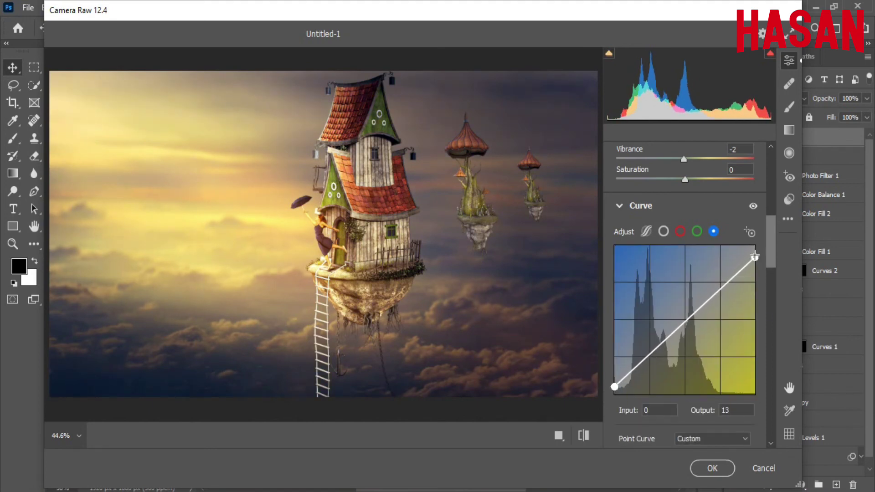
pyautogui.moveTo(755, 257)
pyautogui.mouseDown()
pyautogui.moveTo(754, 246)
pyautogui.moveTo(734, 245)
pyautogui.moveTo(755, 246)
pyautogui.mouseUp()
pyautogui.moveTo(614, 387); pyautogui.dragTo(614, 392)
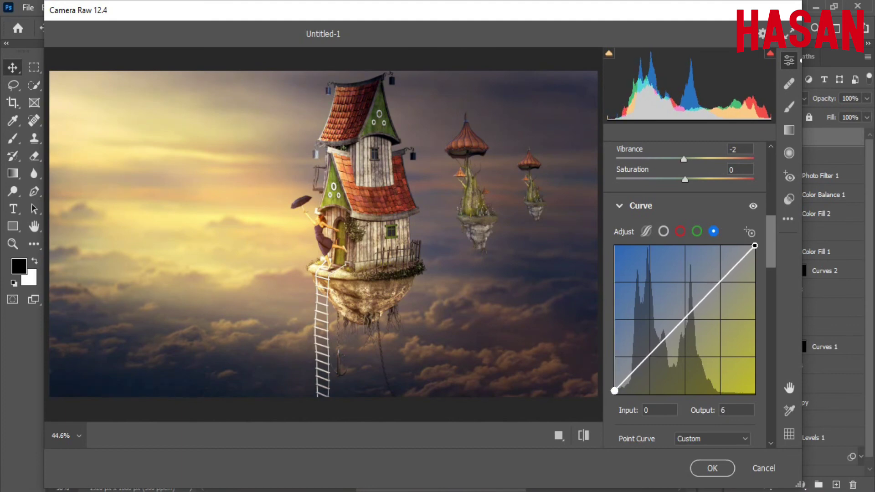
# - Set both noise reduction and color noise reduction to 40
pyautogui.scroll(-3, 772, 235)
pyautogui.moveTo(772, 234); pyautogui.dragTo(688, 262)
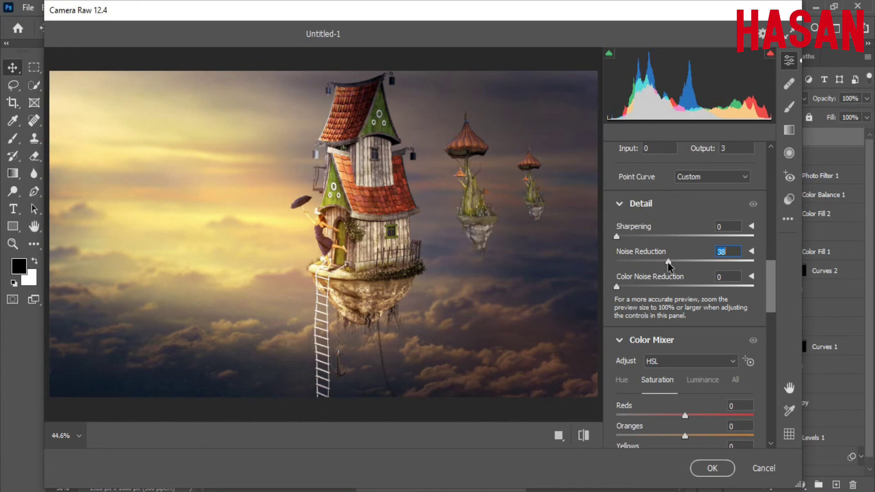
pyautogui.moveTo(662, 287); pyautogui.dragTo(663, 287)
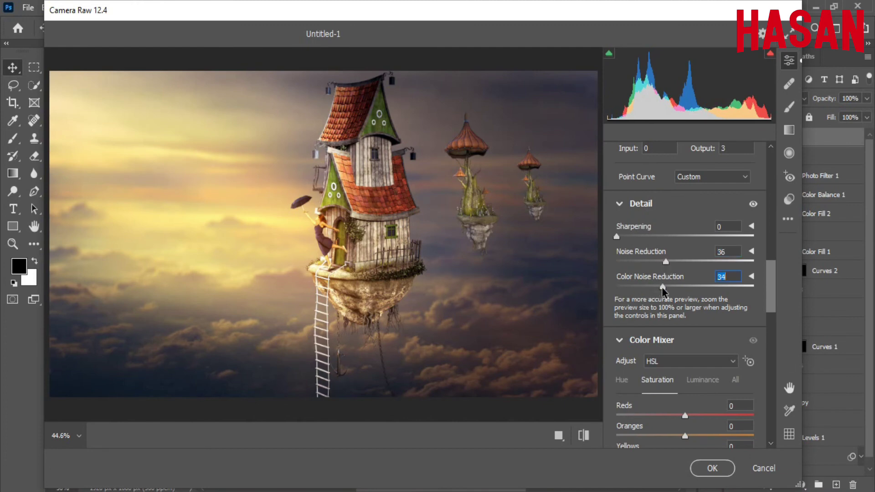
pyautogui.moveTo(351, 258); pyautogui.dragTo(314, 239)
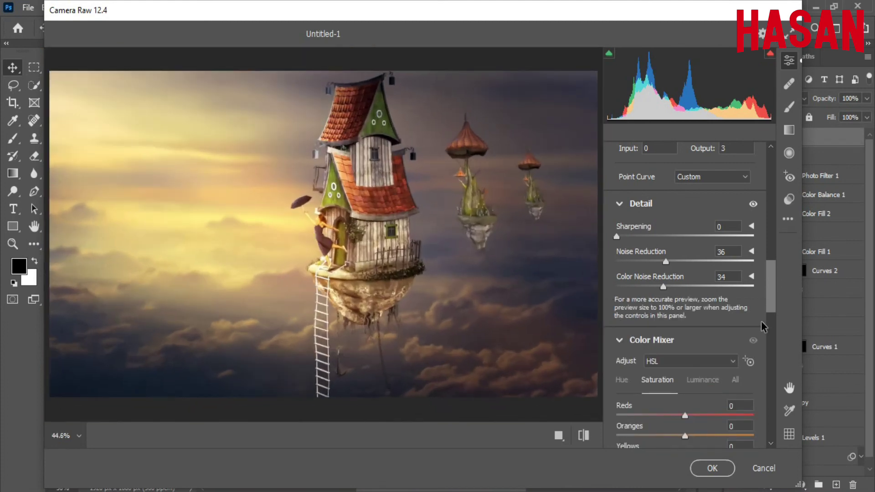
pyautogui.moveTo(663, 287); pyautogui.dragTo(675, 264)
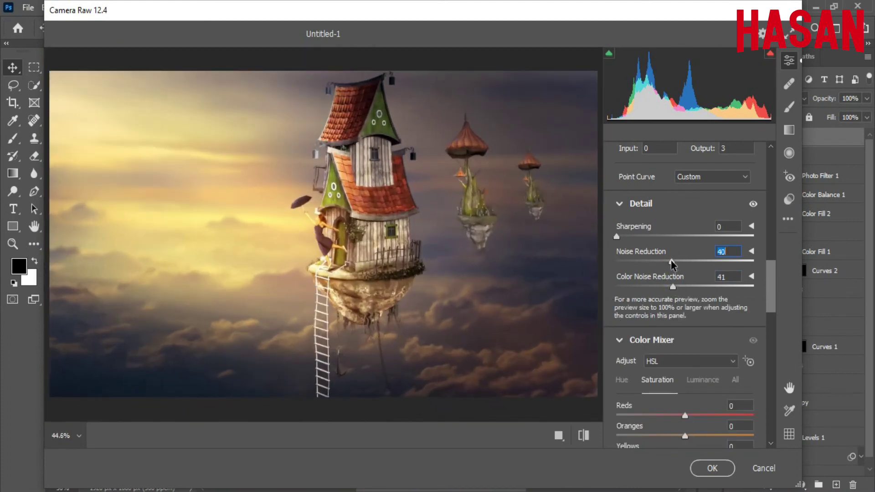
# - In the HSL color mixer, set the saturation of reds to +15, oranges +10, aquas +21 and blues +50
pyautogui.scroll(-5, 770, 299)
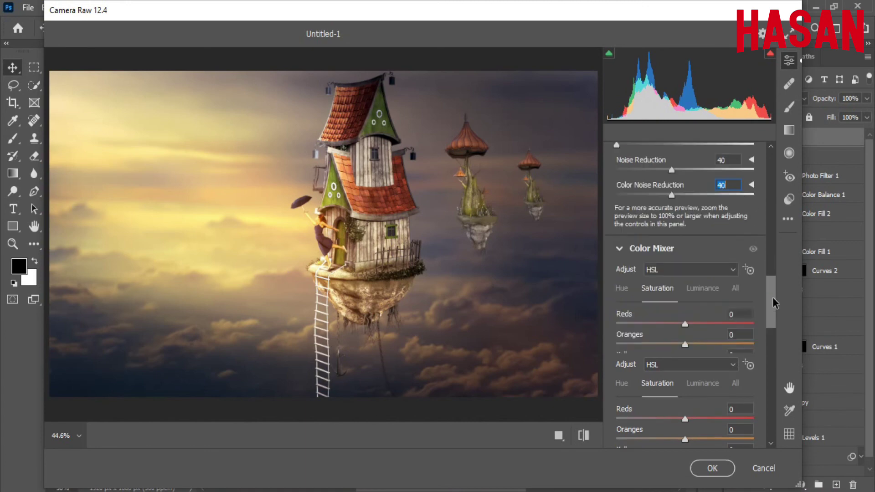
pyautogui.scroll(-1, 772, 310)
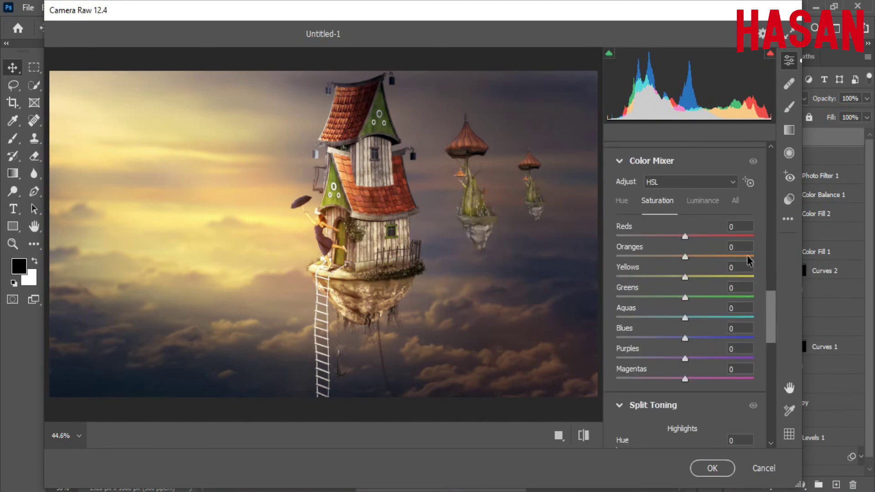
pyautogui.moveTo(691, 238); pyautogui.dragTo(694, 257)
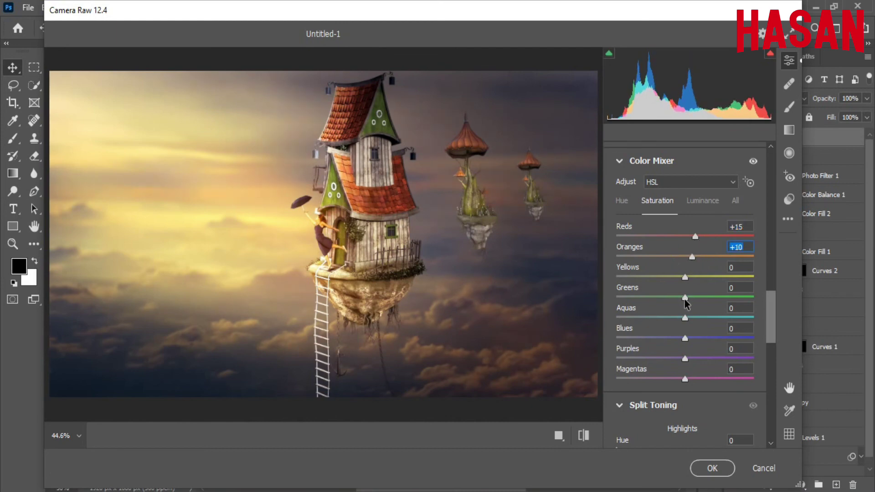
pyautogui.moveTo(685, 318); pyautogui.dragTo(716, 336)
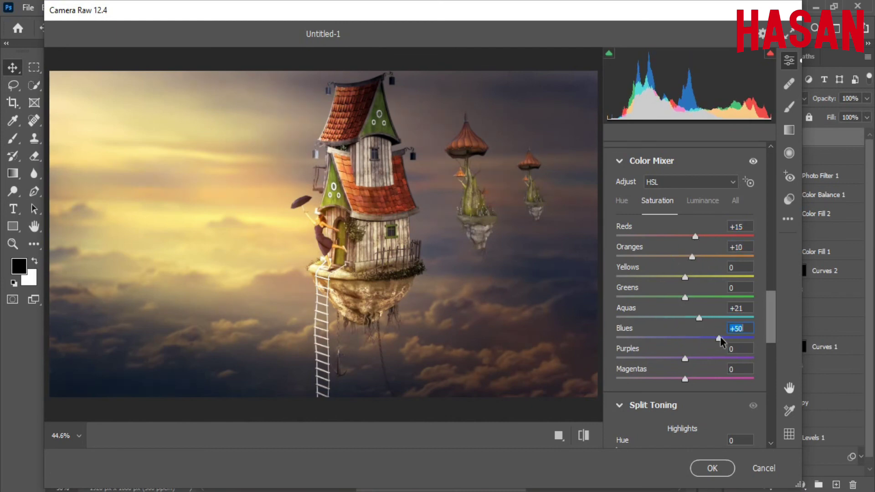
# - Set the HSL luminance of oranges to +4, aquas to -7 and blues to +39
pyautogui.click(704, 201)
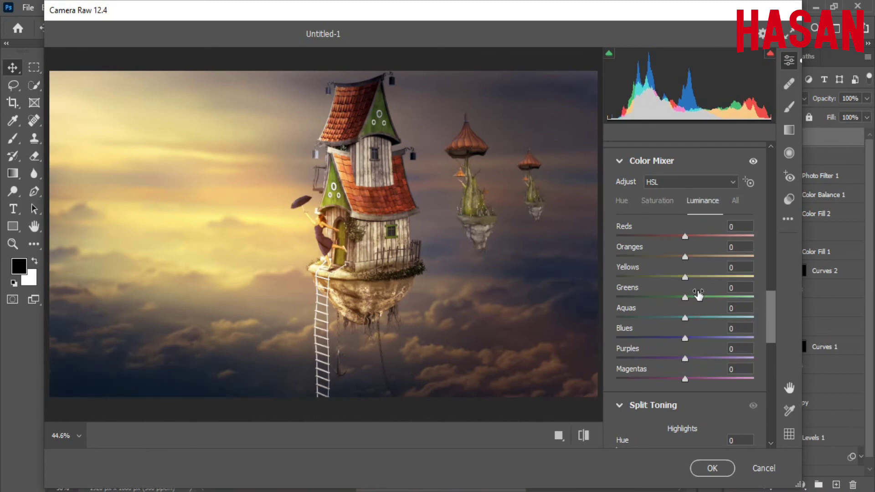
pyautogui.moveTo(685, 337); pyautogui.dragTo(665, 319)
pyautogui.moveTo(685, 256); pyautogui.dragTo(685, 278)
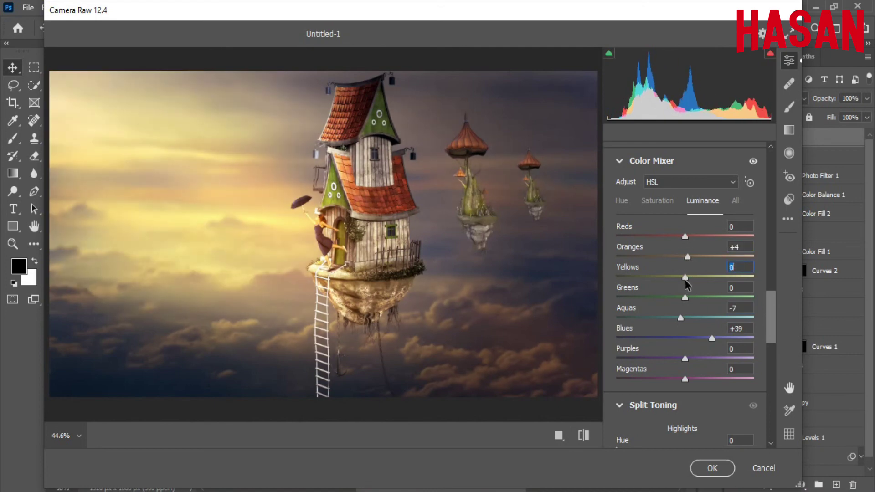
# - Split-tone the highlights with hue 54 and saturation 14 and the shadows with hue 188 and saturation 7, shifting the balance slightly toward the shadows
pyautogui.moveTo(770, 317); pyautogui.dragTo(771, 343)
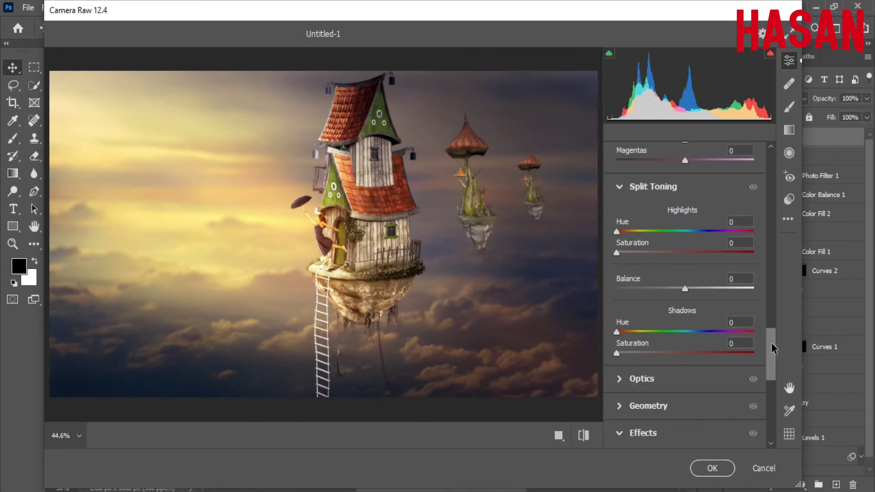
pyautogui.moveTo(617, 232); pyautogui.dragTo(640, 271)
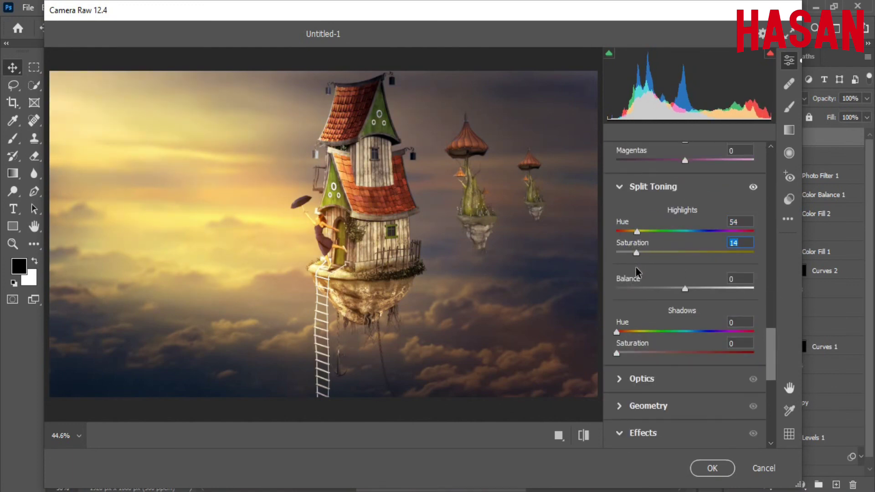
pyautogui.moveTo(616, 332); pyautogui.dragTo(692, 333)
pyautogui.moveTo(617, 354); pyautogui.dragTo(631, 355)
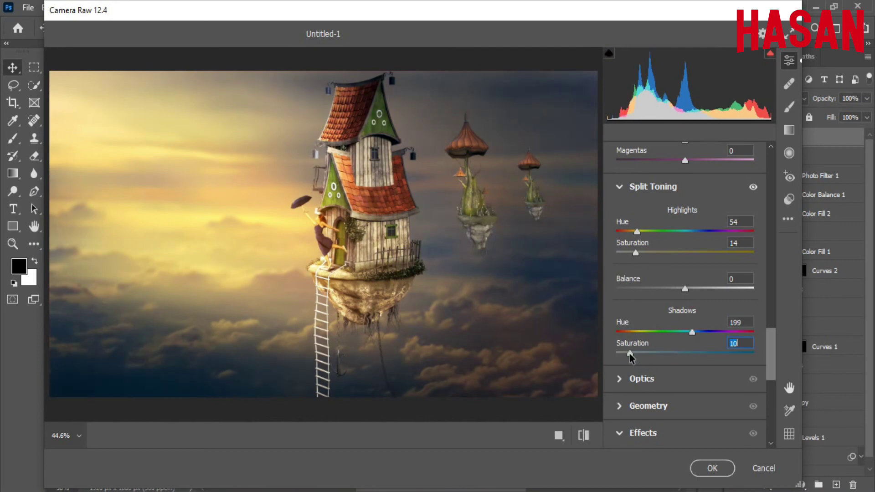
pyautogui.moveTo(692, 332)
pyautogui.mouseDown()
pyautogui.moveTo(704, 333)
pyautogui.moveTo(690, 337)
pyautogui.mouseUp()
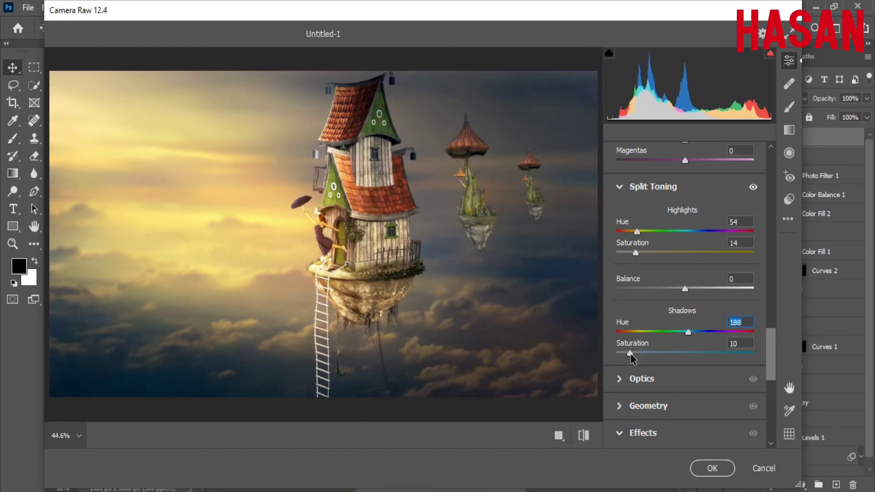
pyautogui.moveTo(631, 357)
pyautogui.mouseDown()
pyautogui.moveTo(651, 357)
pyautogui.moveTo(627, 357)
pyautogui.mouseUp()
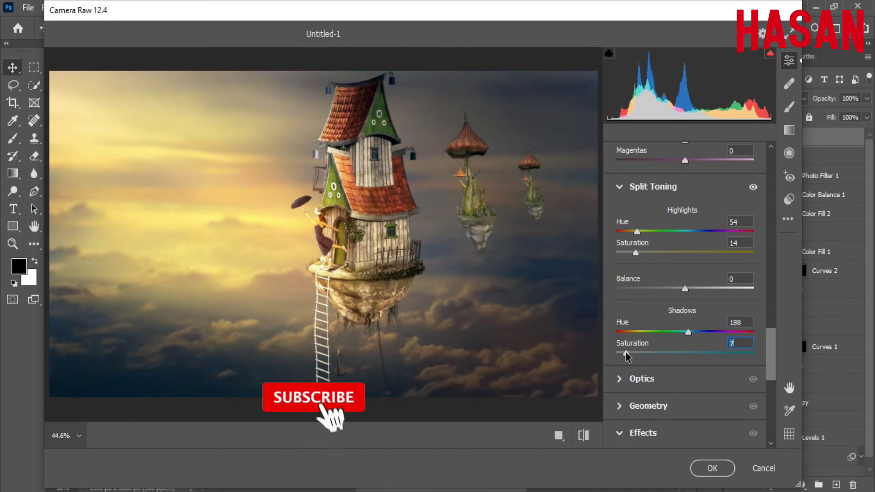
pyautogui.moveTo(684, 289)
pyautogui.mouseDown()
pyautogui.moveTo(704, 289)
pyautogui.moveTo(629, 289)
pyautogui.moveTo(681, 297)
pyautogui.mouseUp()
# - Add a slight dark vignette with the vignetting effect at about -6
pyautogui.moveTo(773, 343); pyautogui.dragTo(777, 369)
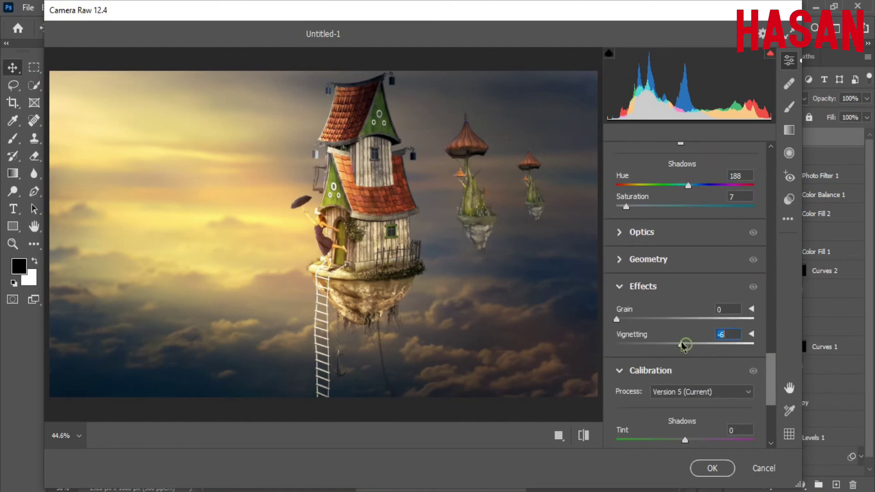
pyautogui.moveTo(682, 345); pyautogui.dragTo(683, 346)
pyautogui.moveTo(771, 369); pyautogui.dragTo(765, 411)
# - Apply the Camera Raw adjustments and collapse the smart filter list of Layer 9
pyautogui.click(713, 468)
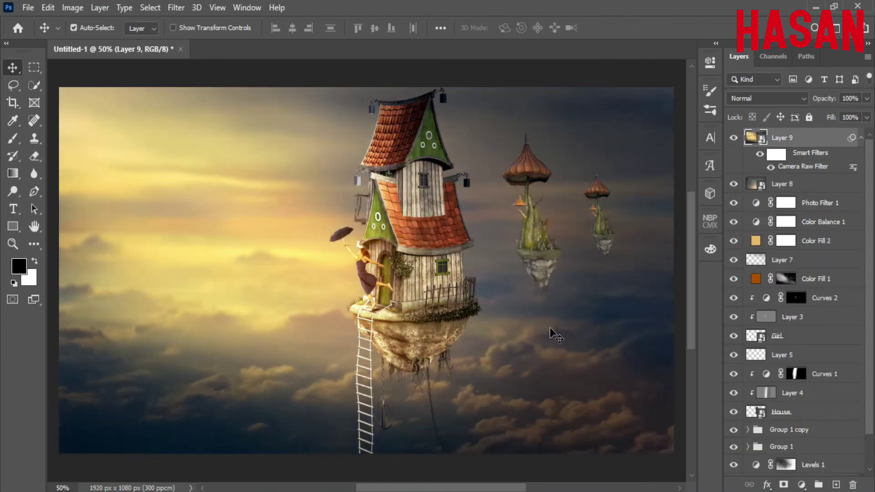
pyautogui.click(860, 138)
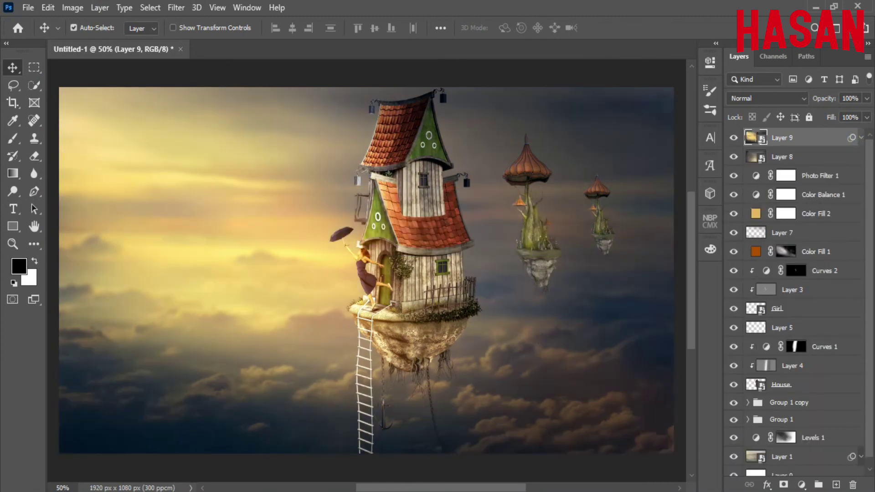
pyautogui.moveTo(354, 271); pyautogui.dragTo(357, 270)
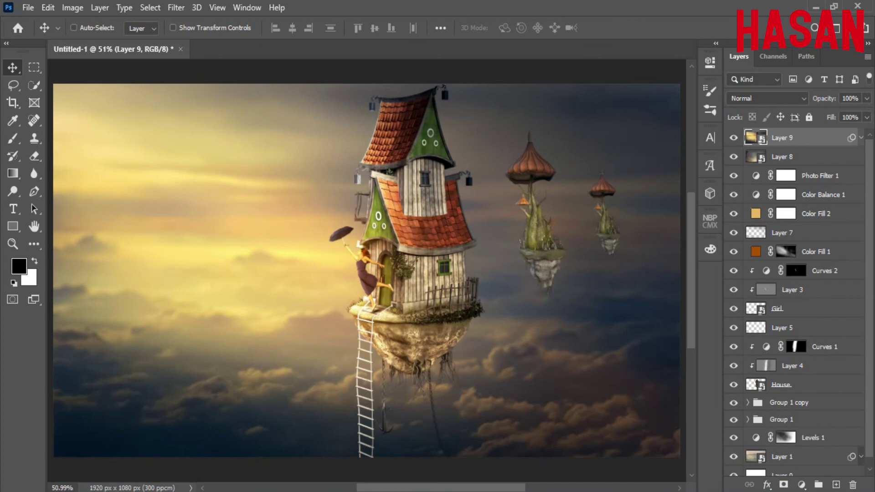